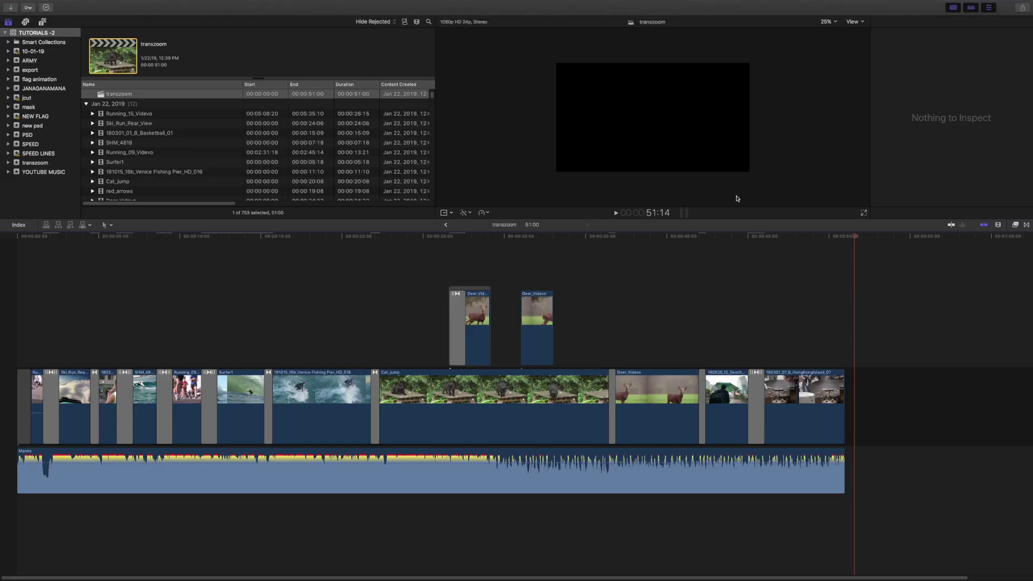
# Open the Transitions browser, browse Movements, Objects and Replicator/Clones, and preview Pixel Film Studios' Diagonal Slide 1
pyautogui.click(1028, 227)
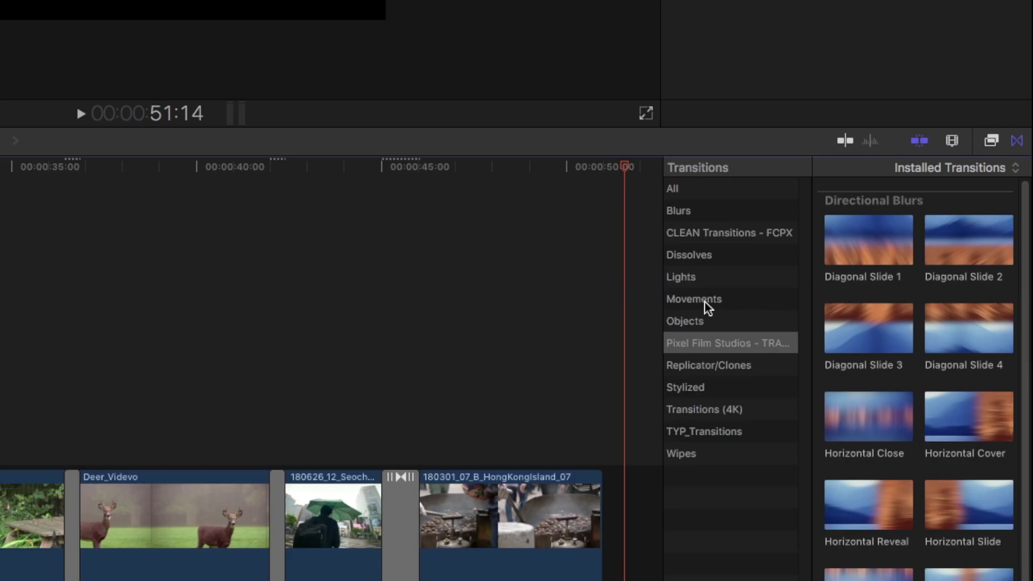
pyautogui.click(705, 301)
pyautogui.click(702, 325)
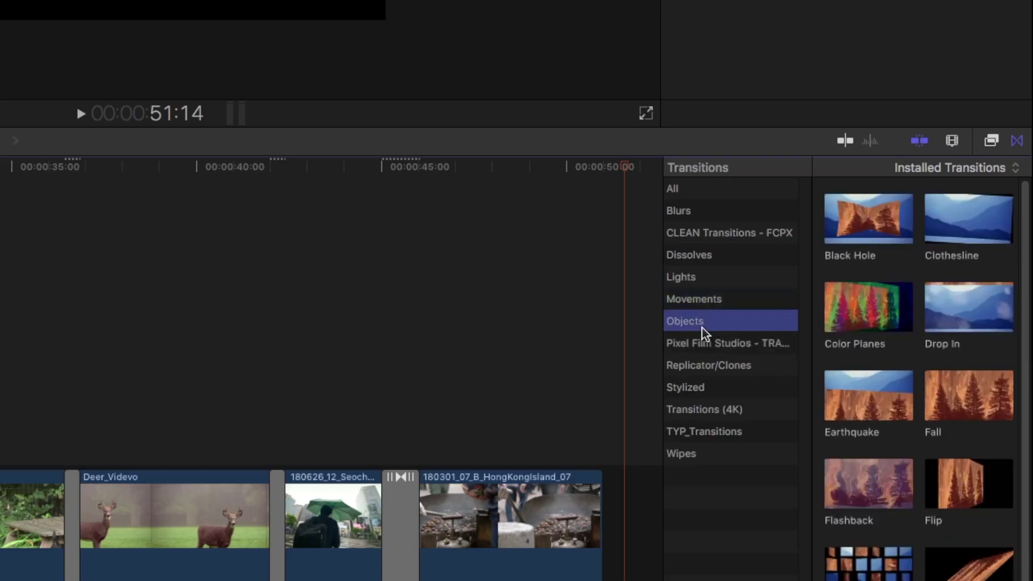
pyautogui.click(720, 346)
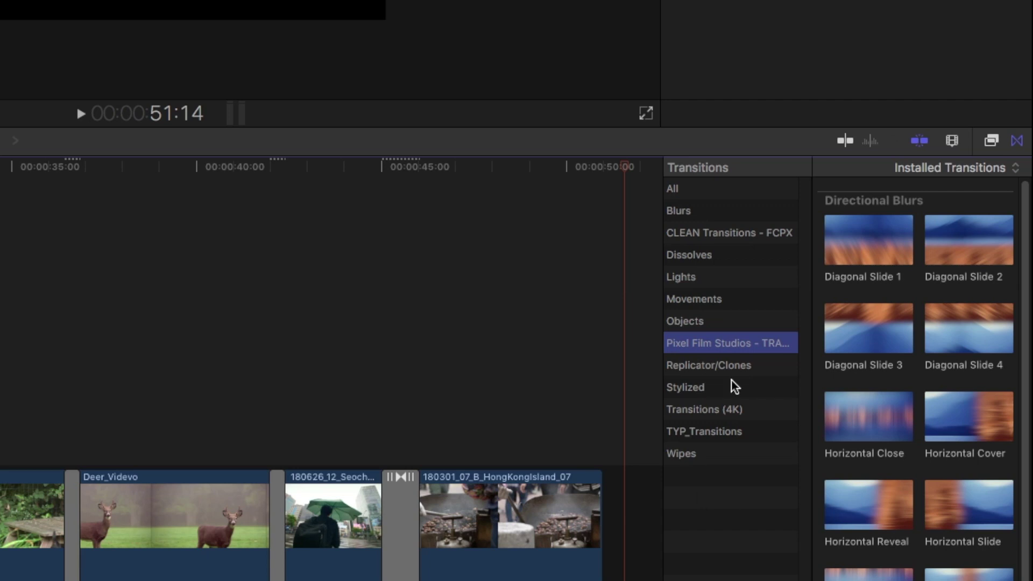
pyautogui.click(751, 359)
pyautogui.click(779, 348)
pyautogui.click(837, 243)
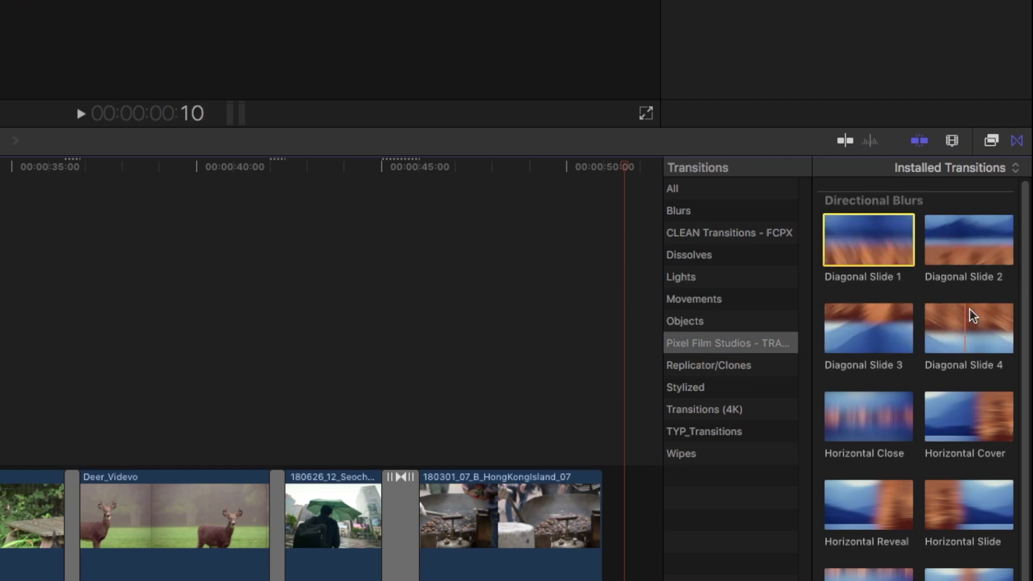
# Browse the Lights, Dissolves and Movements transitions, preview Color Planes, then return to Pixel Film Studios
pyautogui.click(697, 278)
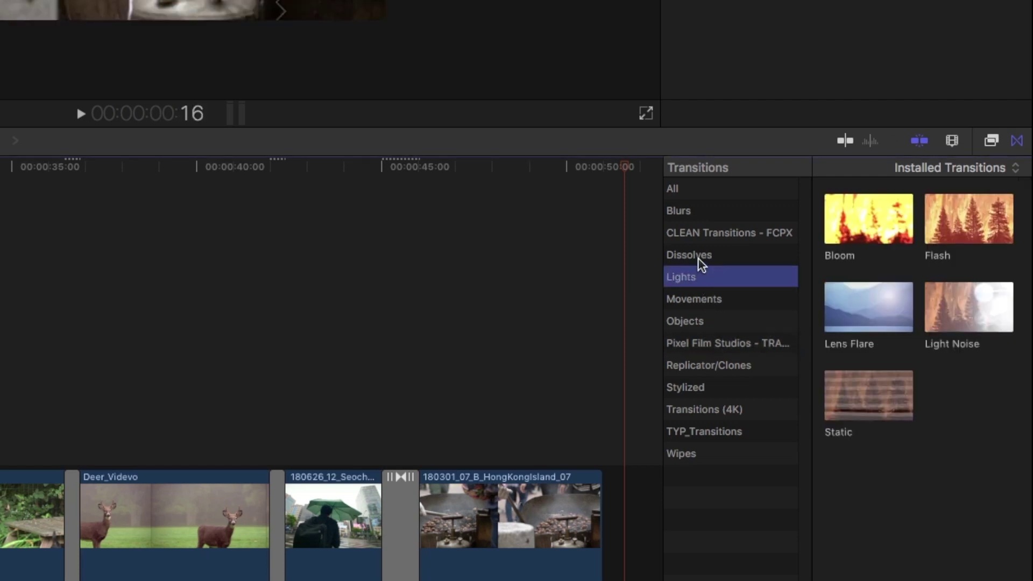
pyautogui.click(698, 258)
pyautogui.click(698, 281)
pyautogui.click(709, 297)
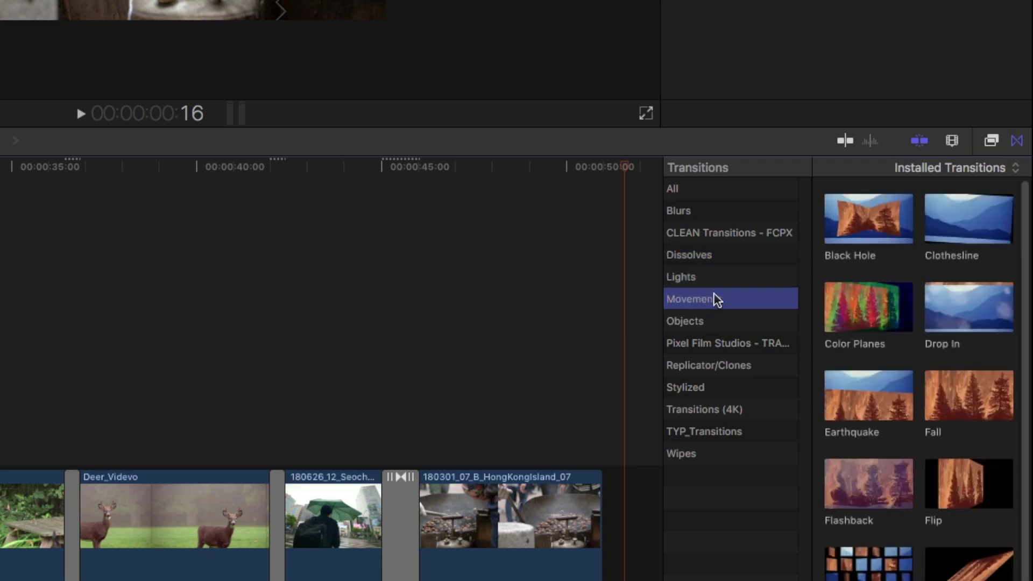
pyautogui.click(829, 235)
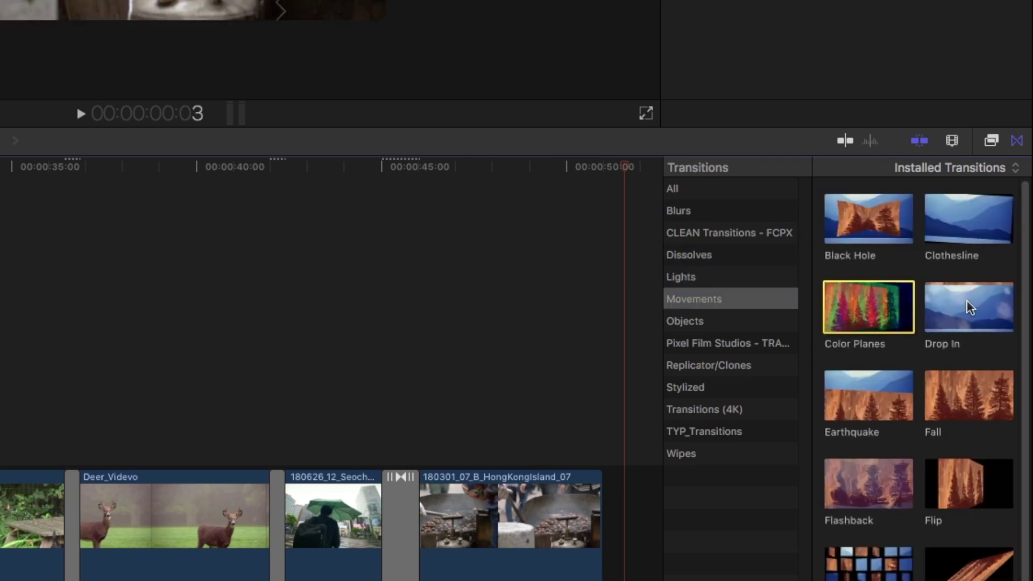
pyautogui.click(746, 342)
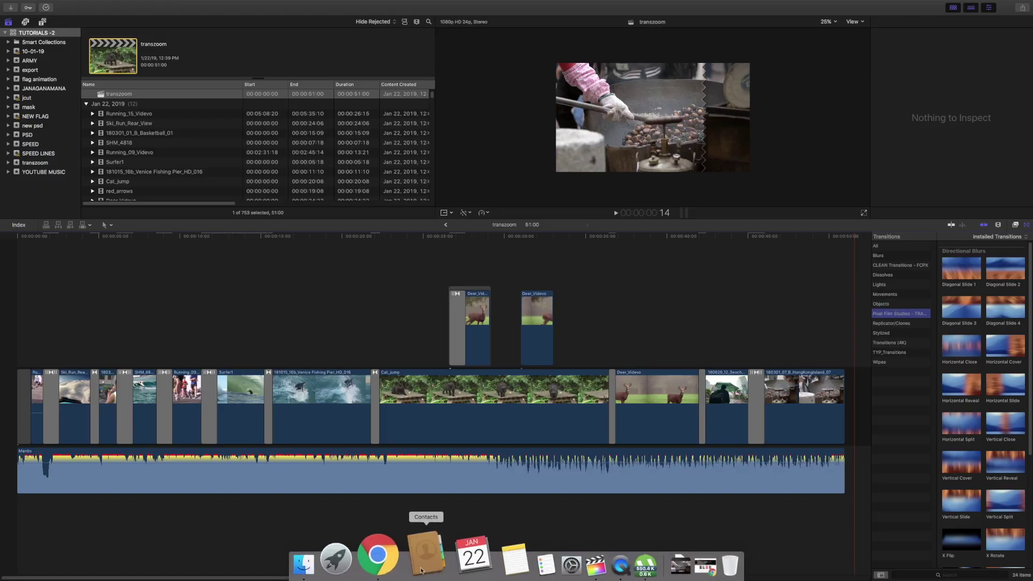
# In Chrome, reopen the Pixel Film Studios store from Google and scroll through its Featured Transitions
pyautogui.click(401, 556)
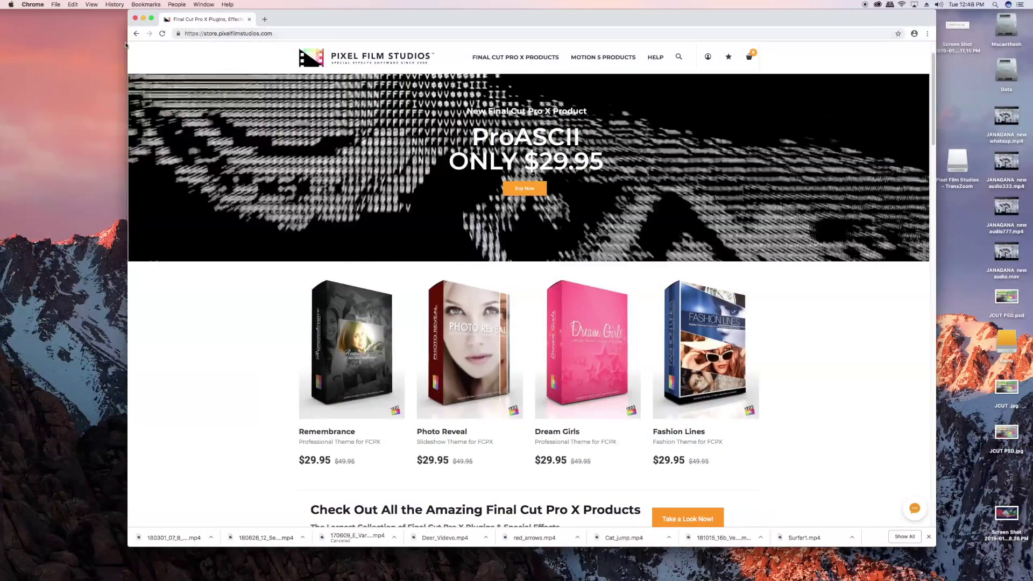
pyautogui.press('super+bracketleft')
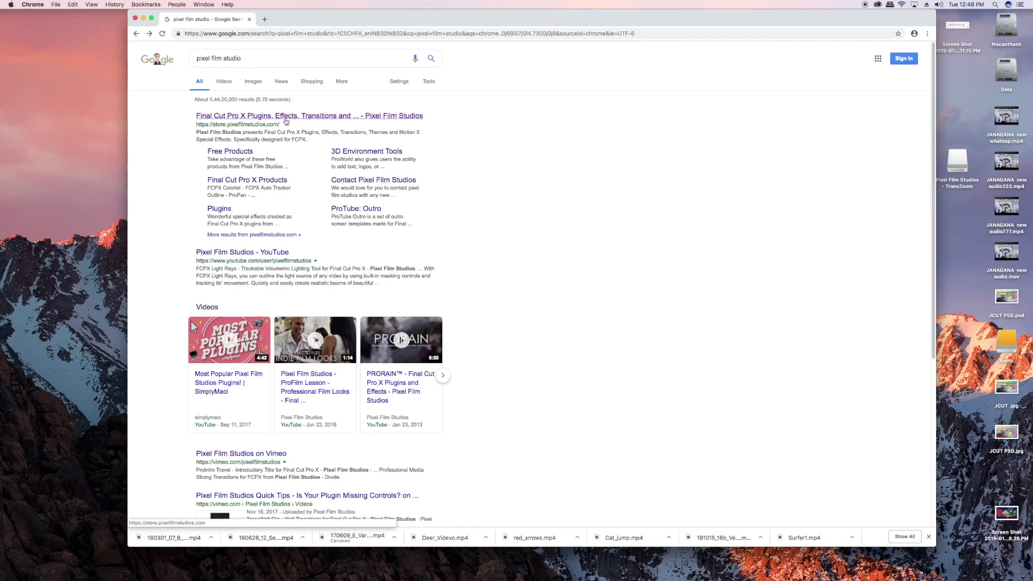
pyautogui.click(323, 117)
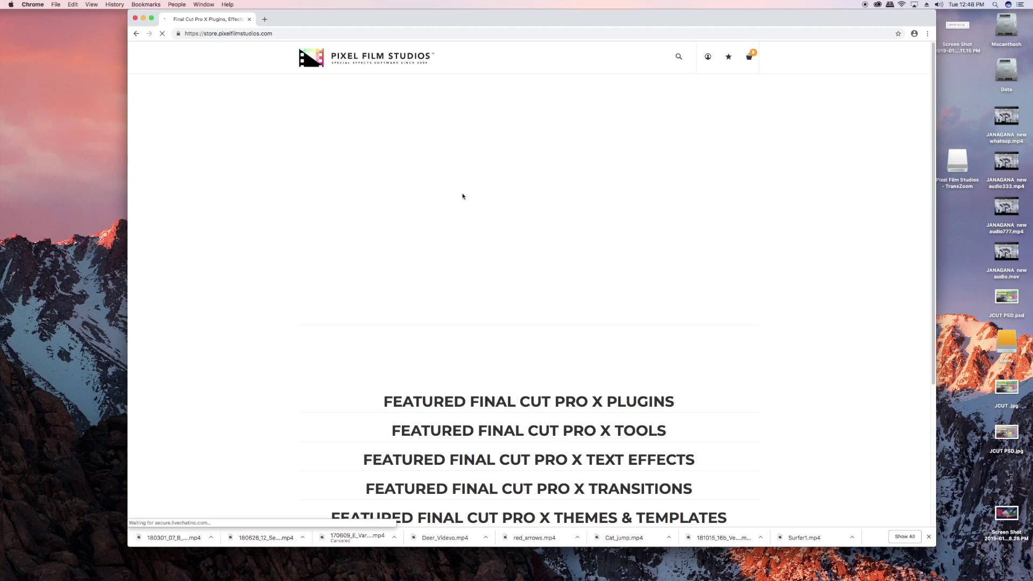
pyautogui.scroll(-5, 461, 195)
pyautogui.scroll(-10, 468, 205)
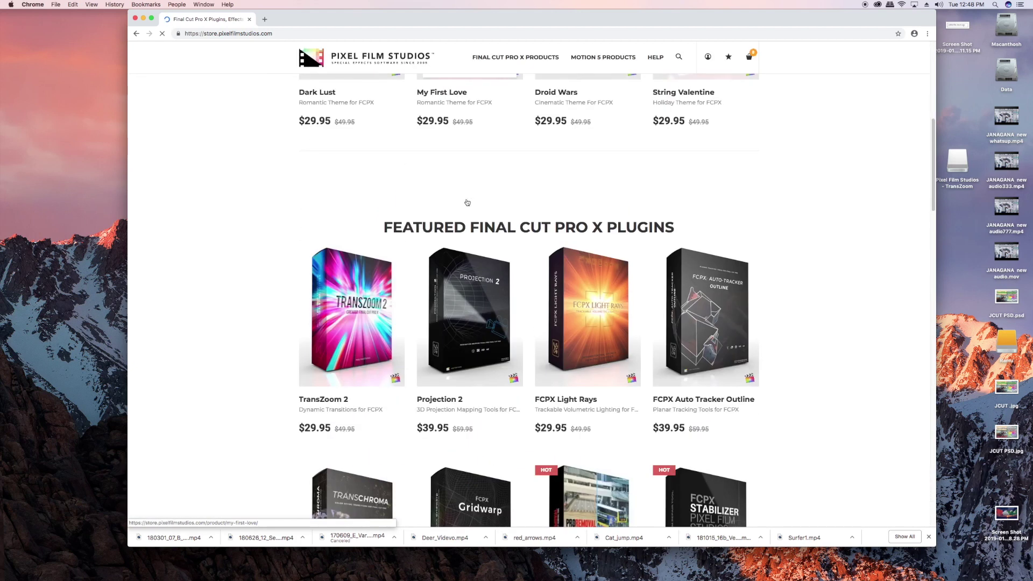
pyautogui.scroll(-11, 474, 211)
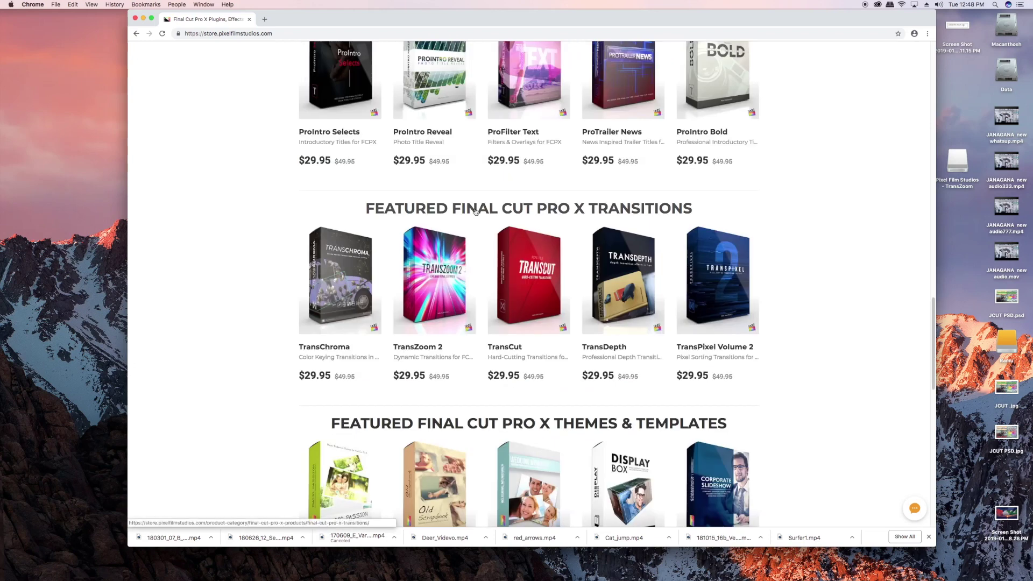
pyautogui.scroll(18, 475, 212)
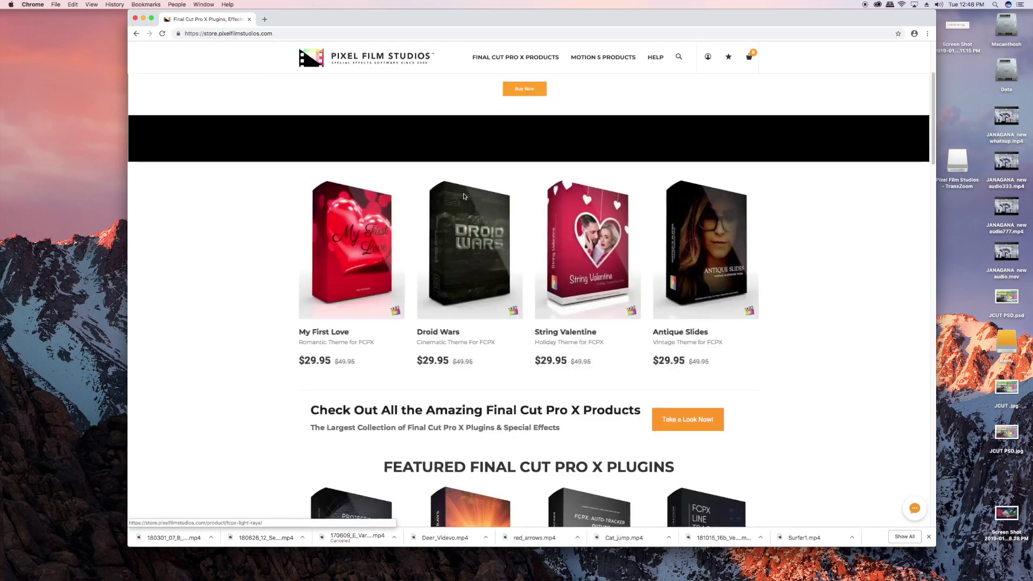
pyautogui.scroll(4, 463, 196)
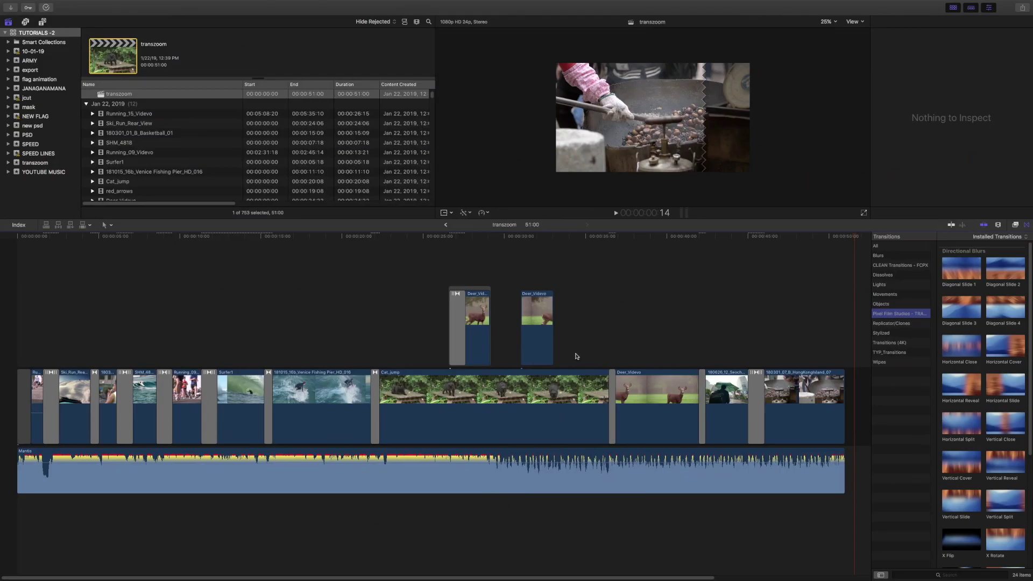
pyautogui.click(575, 237)
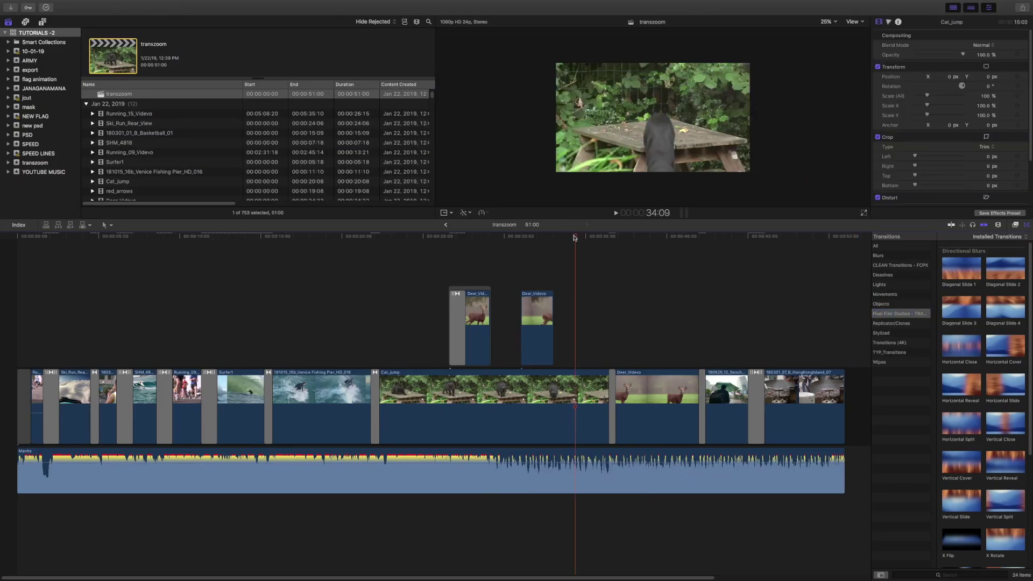
# Play the transzoom edit full screen from the start, then hide the transitions browser
pyautogui.press('Home')
pyautogui.press('super+shift+f')
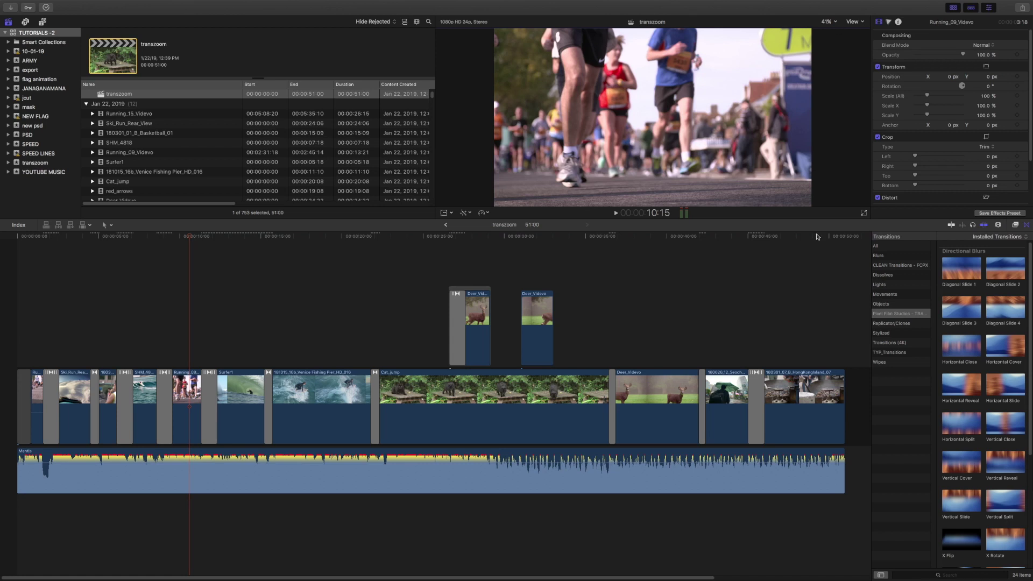
pyautogui.click(1026, 225)
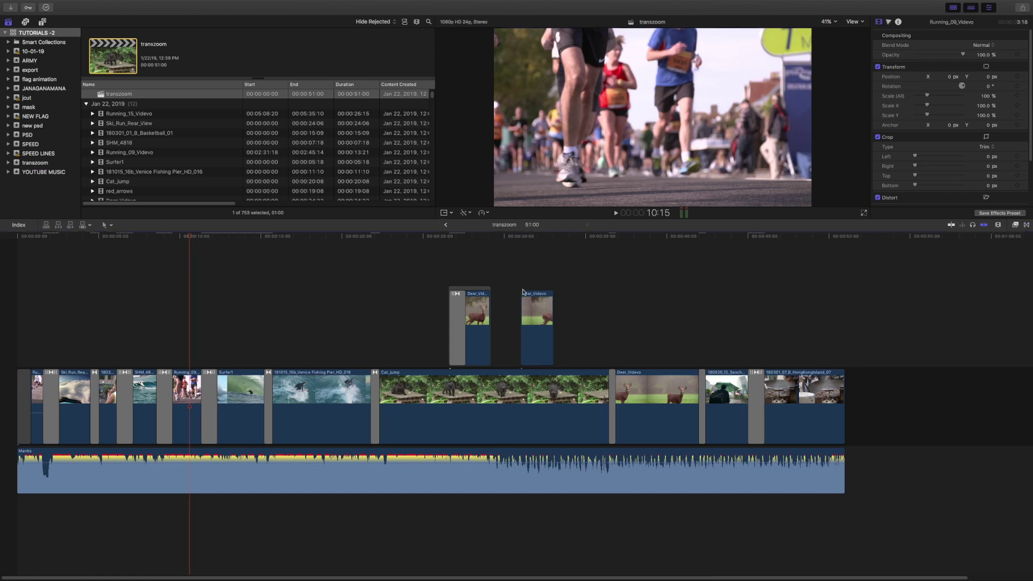
pyautogui.click(632, 297)
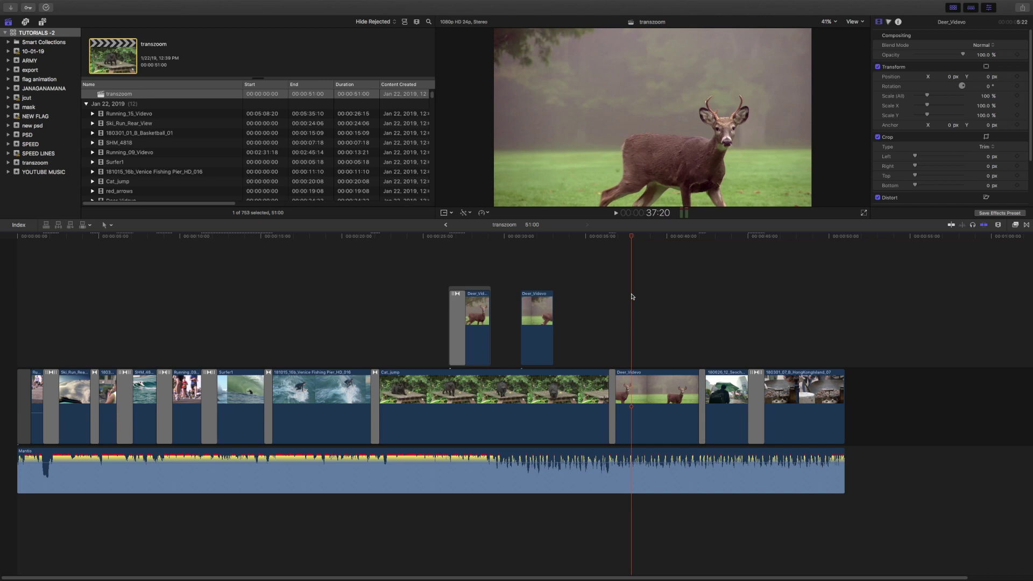
pyautogui.click(860, 310)
# Append a gap clip that extends transzoom to 58:16, then reveal the Mantis song in its library
pyautogui.moveTo(859, 241); pyautogui.dragTo(844, 242)
pyautogui.hotkey('alt', 'w')
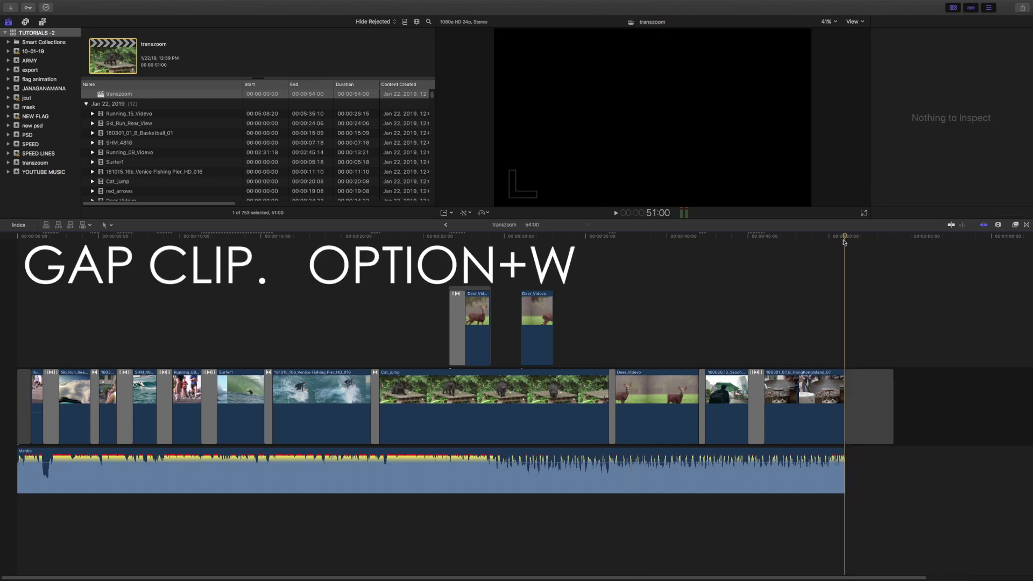
pyautogui.hscroll(5, 844, 580)
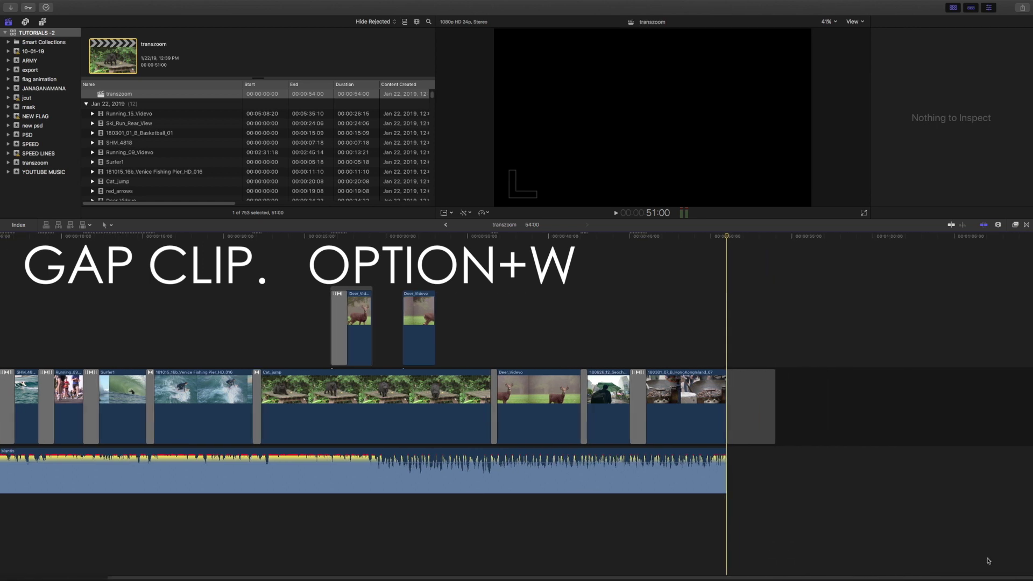
pyautogui.moveTo(772, 380); pyautogui.dragTo(849, 381)
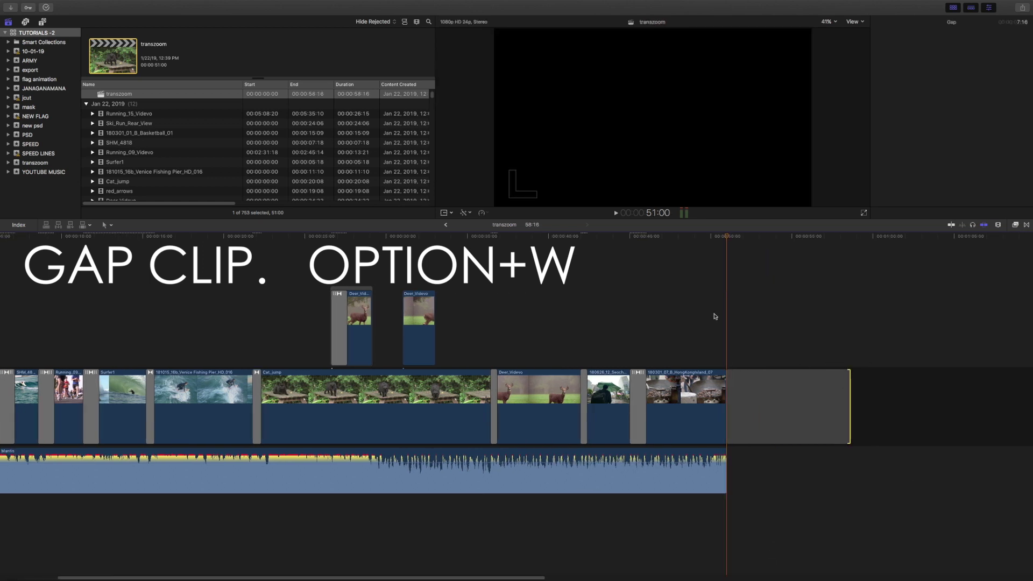
pyautogui.click(646, 458)
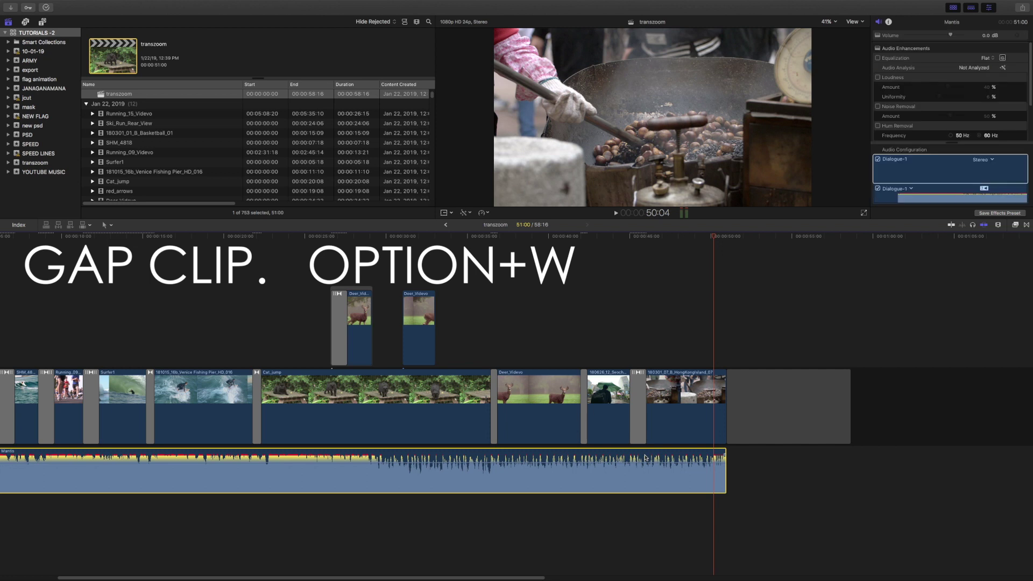
pyautogui.hotkey('shift', 'f')
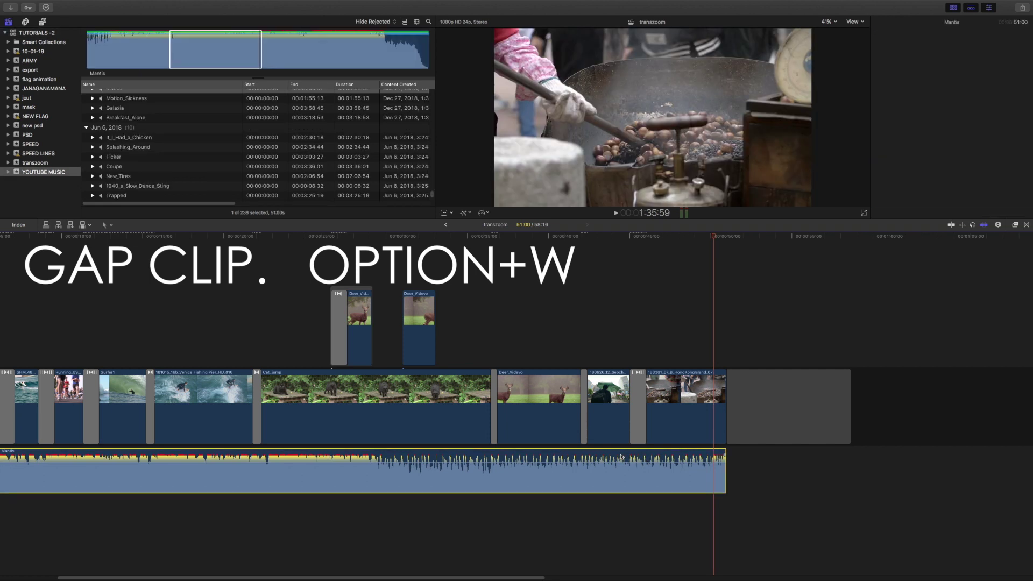
# Append a range of the Mantis song and move it below the storyline under the gap clip
pyautogui.click(200, 40)
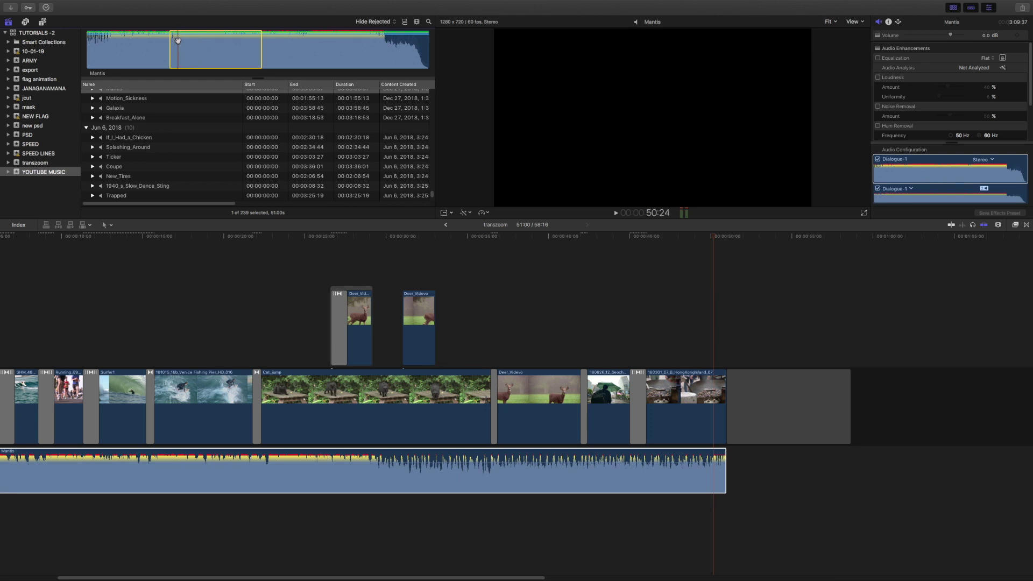
pyautogui.press('e')
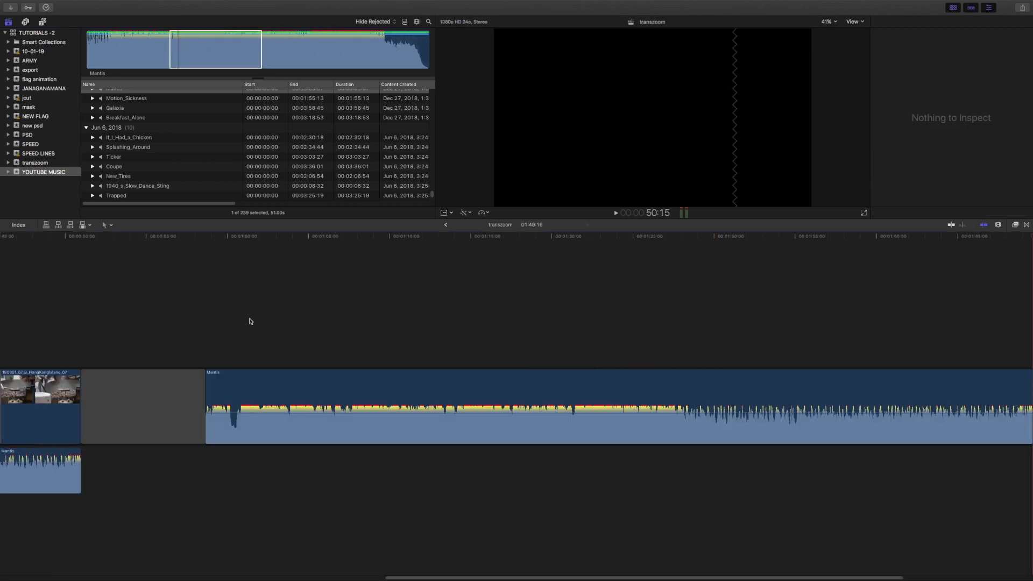
pyautogui.press('super+minus')
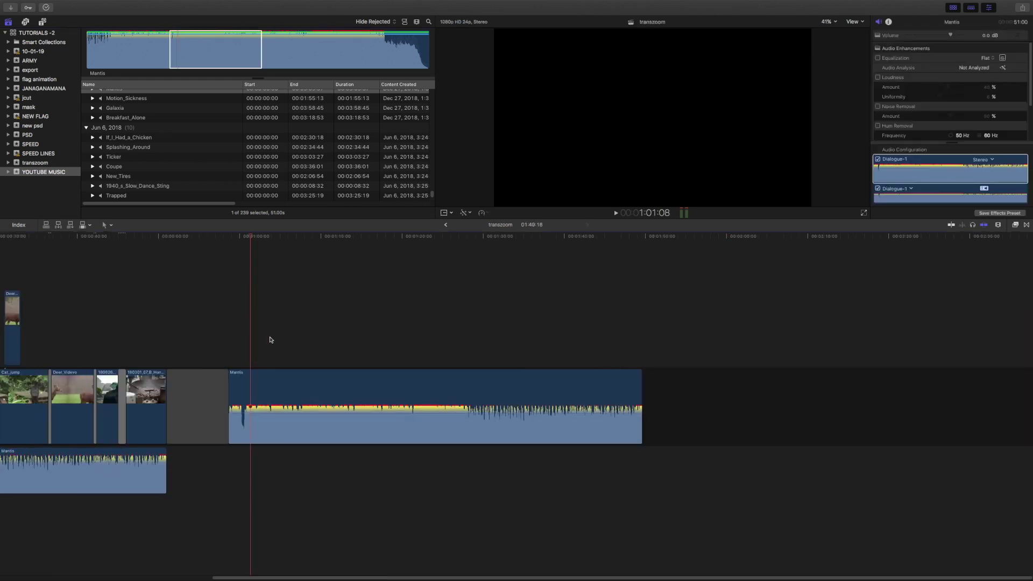
pyautogui.click(233, 350)
pyautogui.click(229, 359)
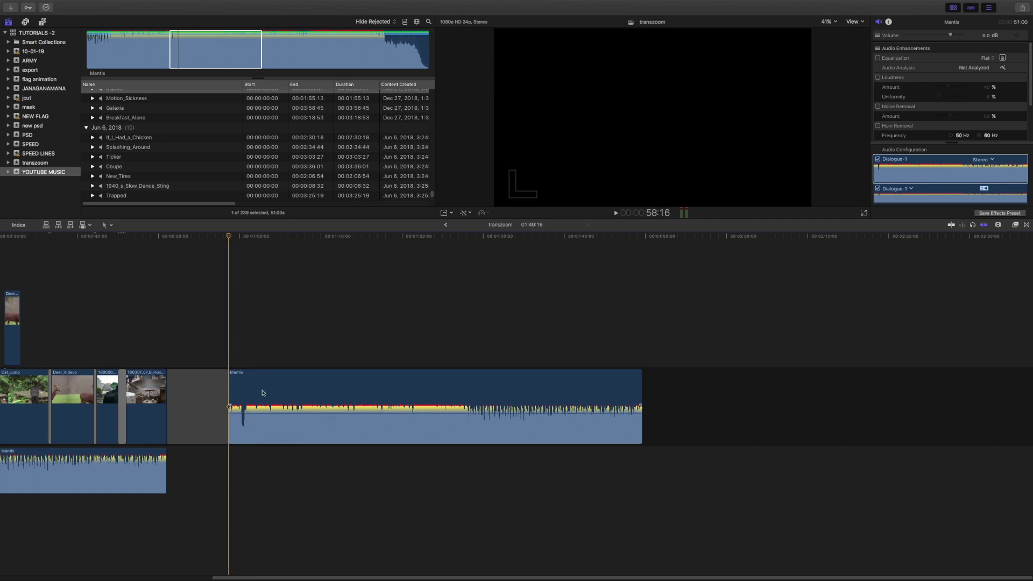
pyautogui.click(263, 391)
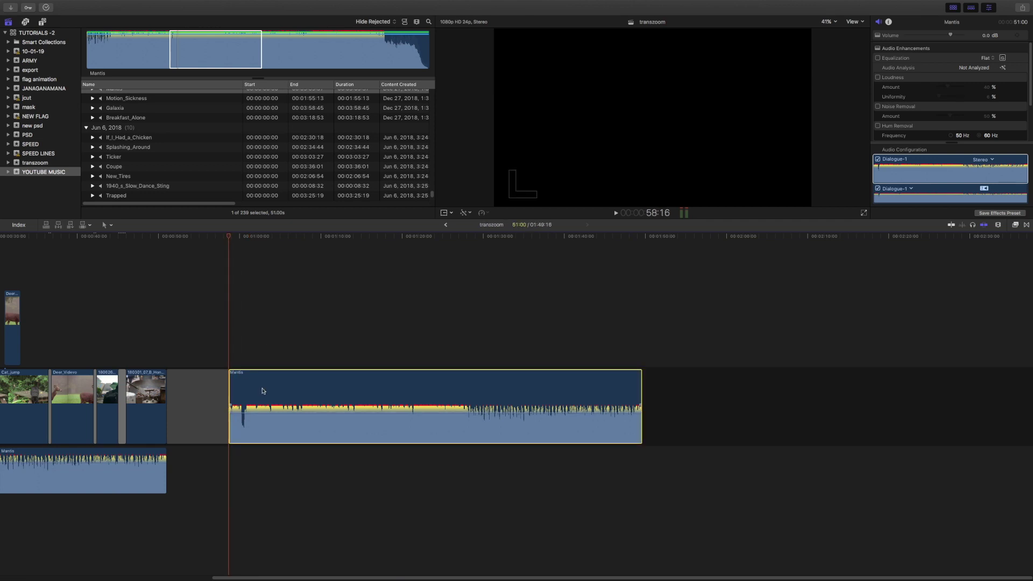
pyautogui.press('super+equal')
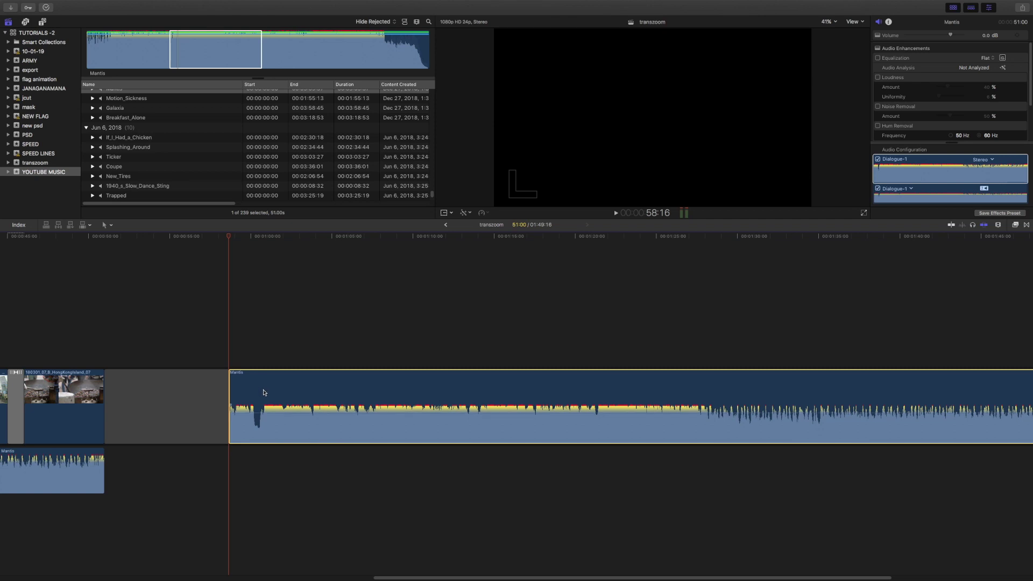
pyautogui.moveTo(264, 392); pyautogui.dragTo(211, 451)
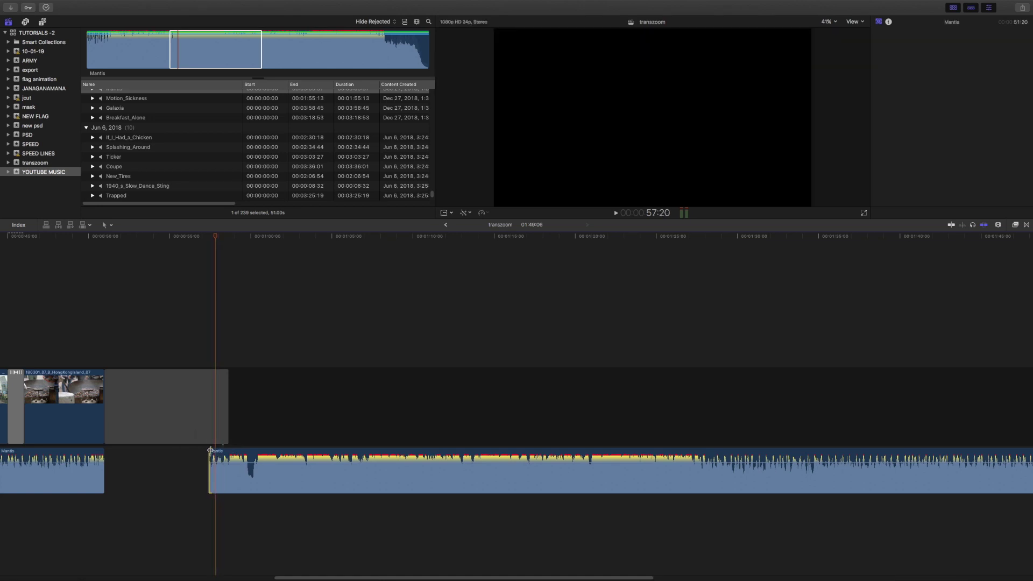
# Preview the timeline, nudge the playhead back, and select the Hong Kong clip
pyautogui.press('space')
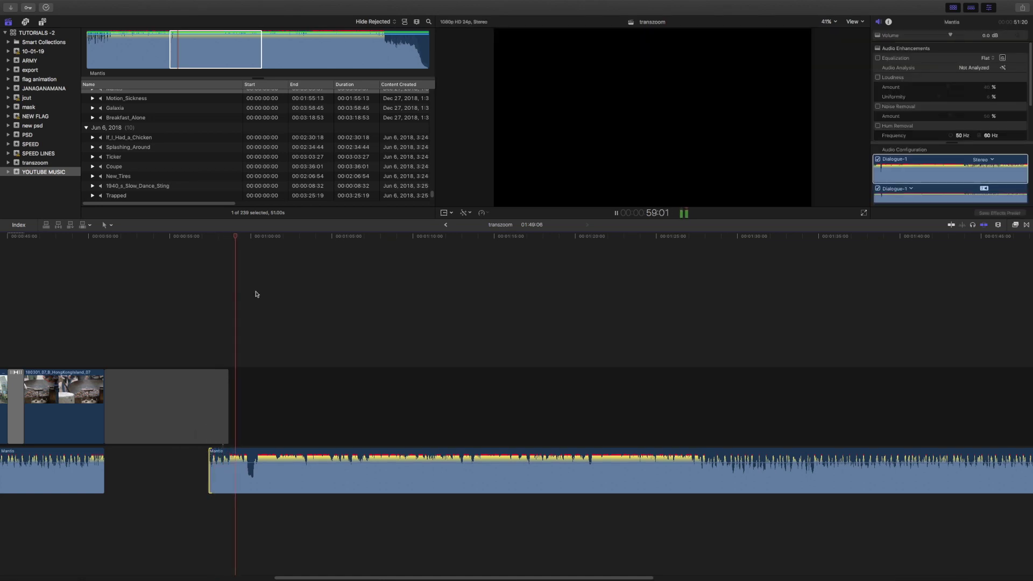
pyautogui.press('space')
pyautogui.moveTo(242, 242); pyautogui.dragTo(226, 242)
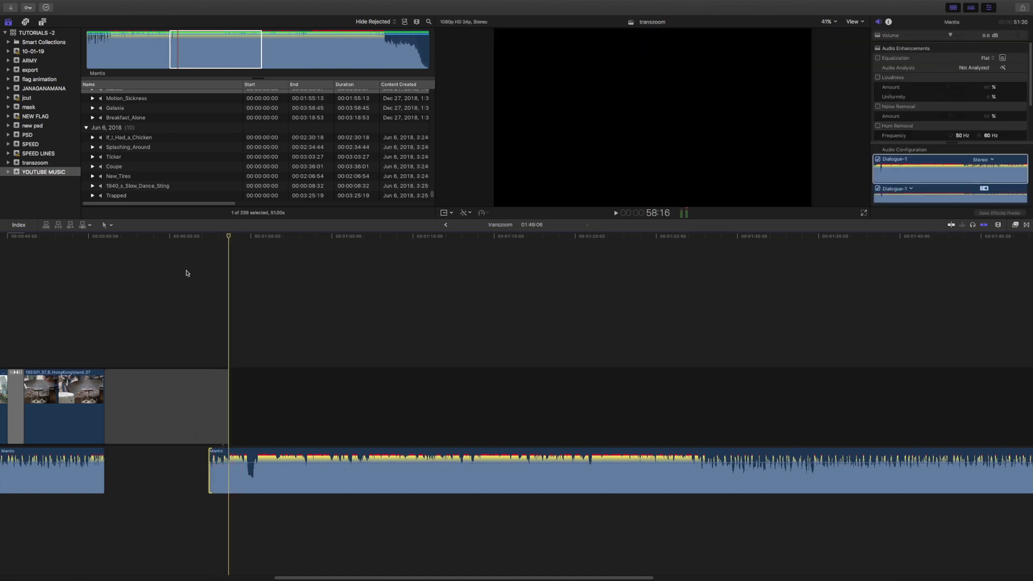
pyautogui.click(78, 389)
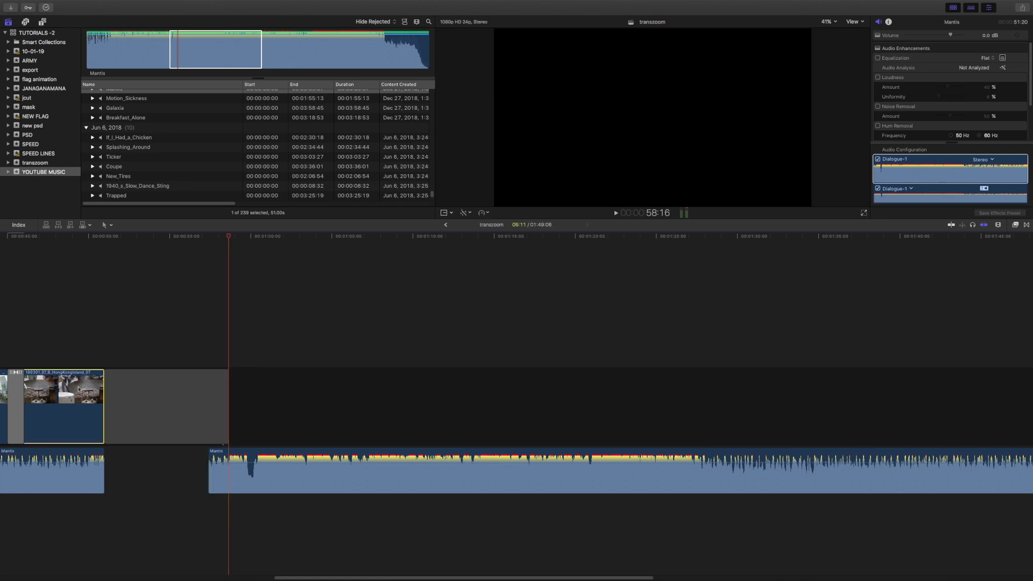
# Locate and preview the Running_15_Videvo footage in the browser
pyautogui.hotkey('shift', 'f')
pyautogui.click(76, 381)
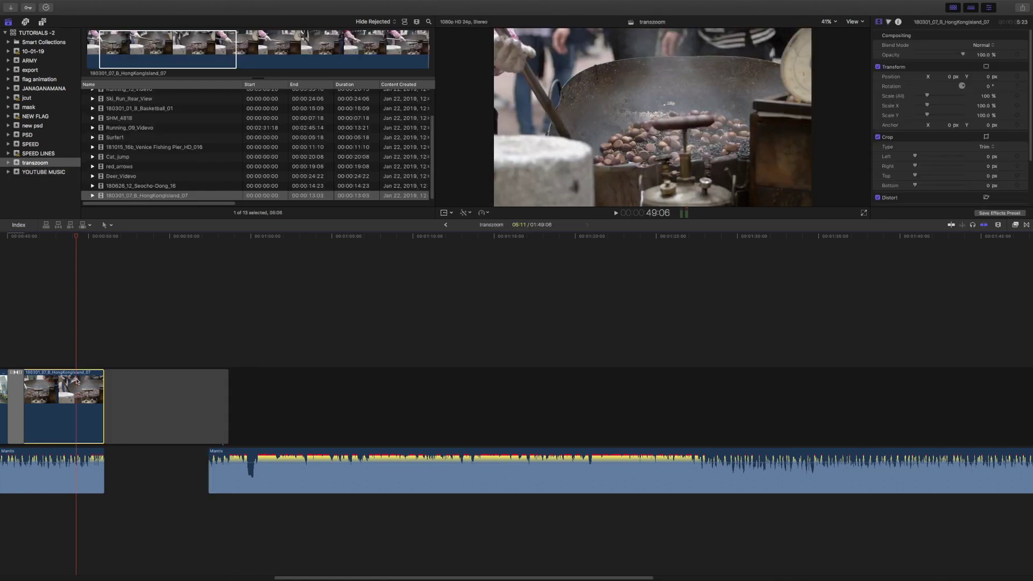
pyautogui.scroll(3, 154, 156)
pyautogui.click(135, 125)
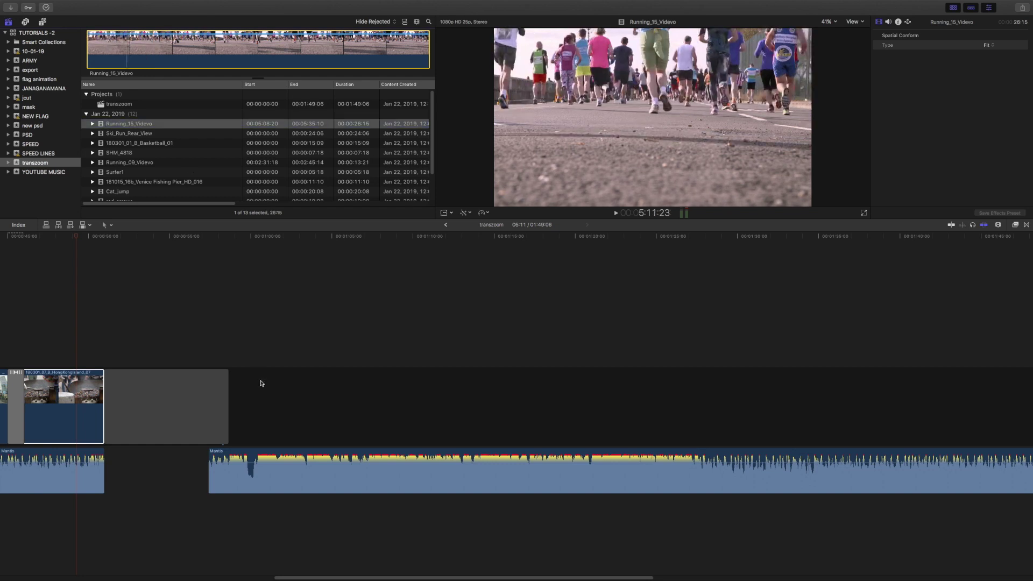
pyautogui.click(233, 352)
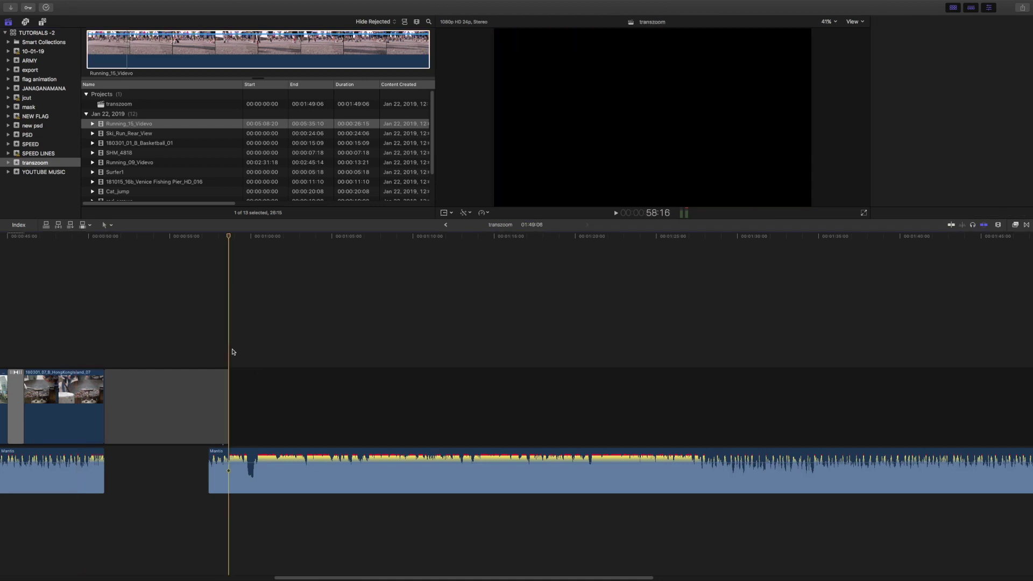
pyautogui.click(133, 52)
pyautogui.press('space')
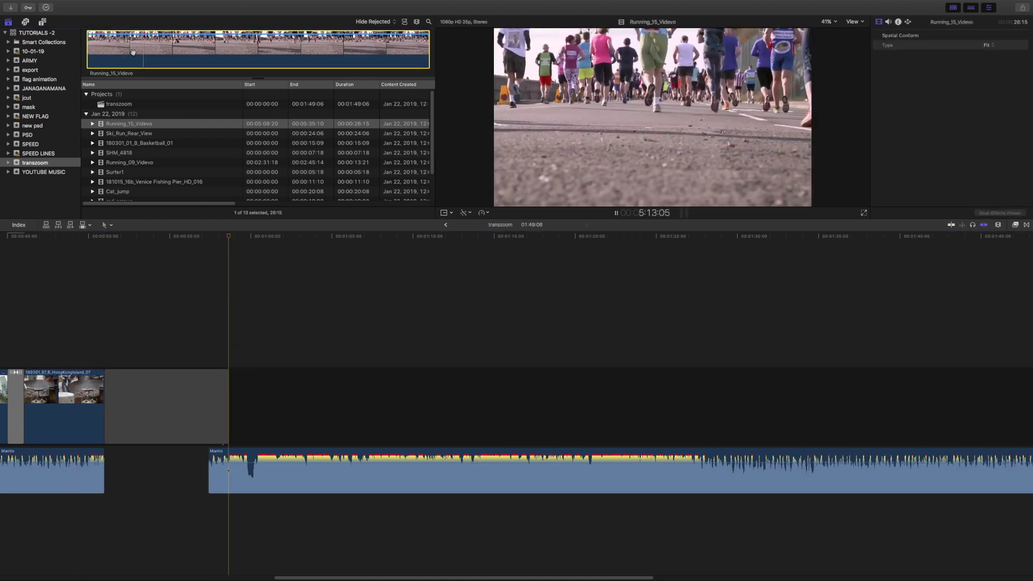
pyautogui.press('space')
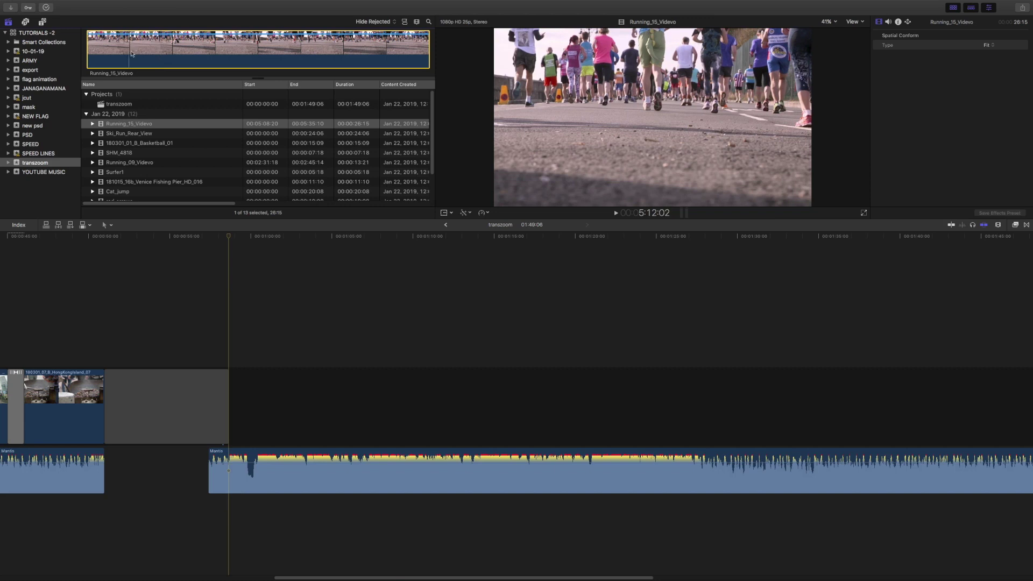
# Drop Running_15_Videvo into the main storyline right after the gap clip
pyautogui.moveTo(132, 53); pyautogui.dragTo(232, 379)
pyautogui.press('space')
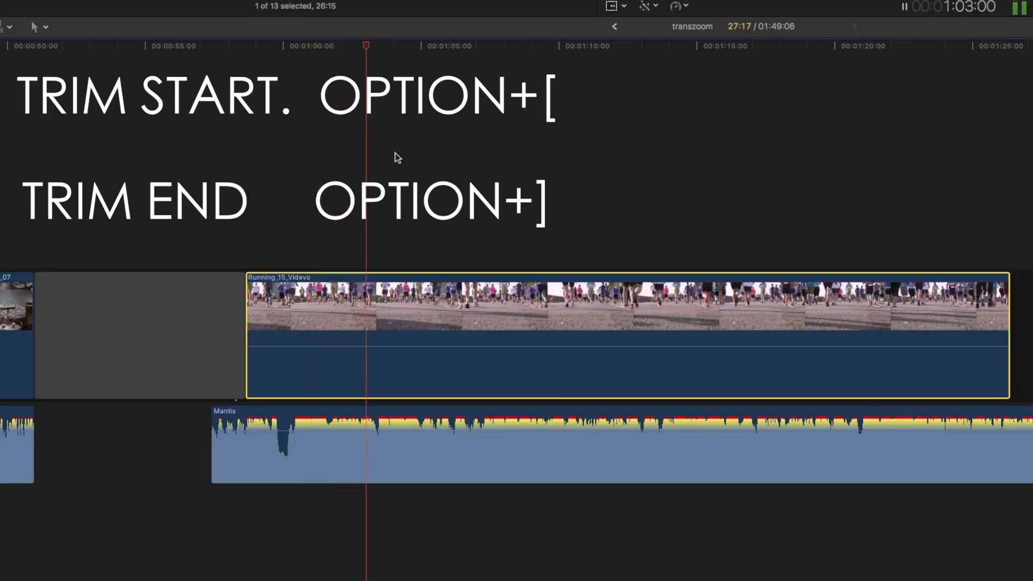
pyautogui.click(378, 155)
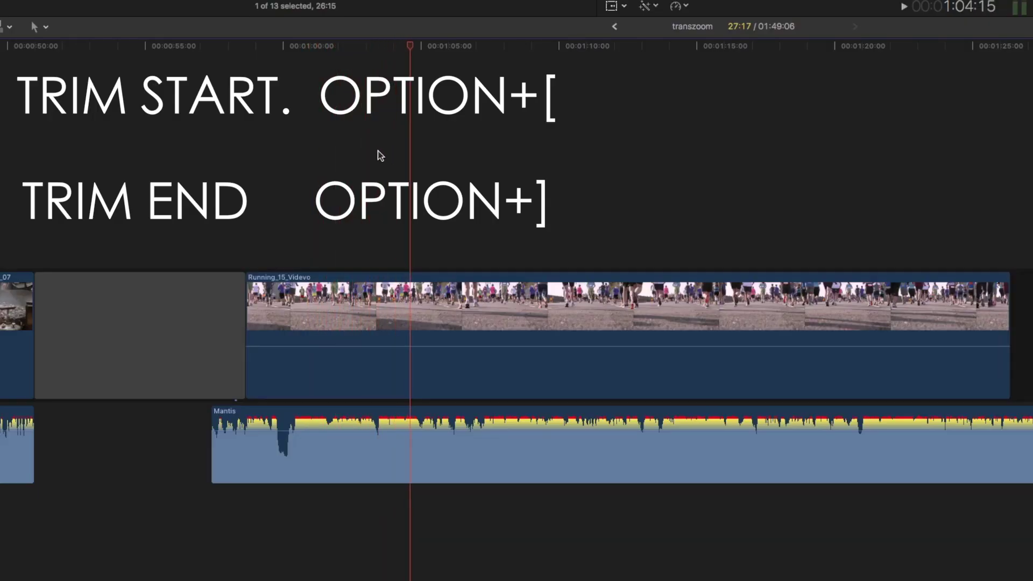
pyautogui.press('space')
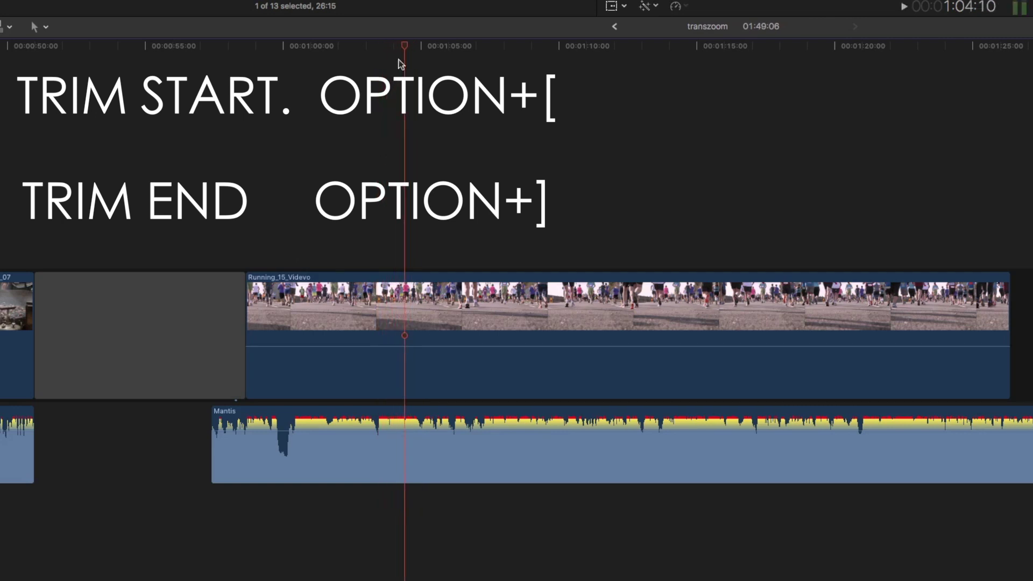
# Trim the running clip's end at the playhead so it lasts 04:22, then replay it
pyautogui.moveTo(403, 50); pyautogui.dragTo(382, 58)
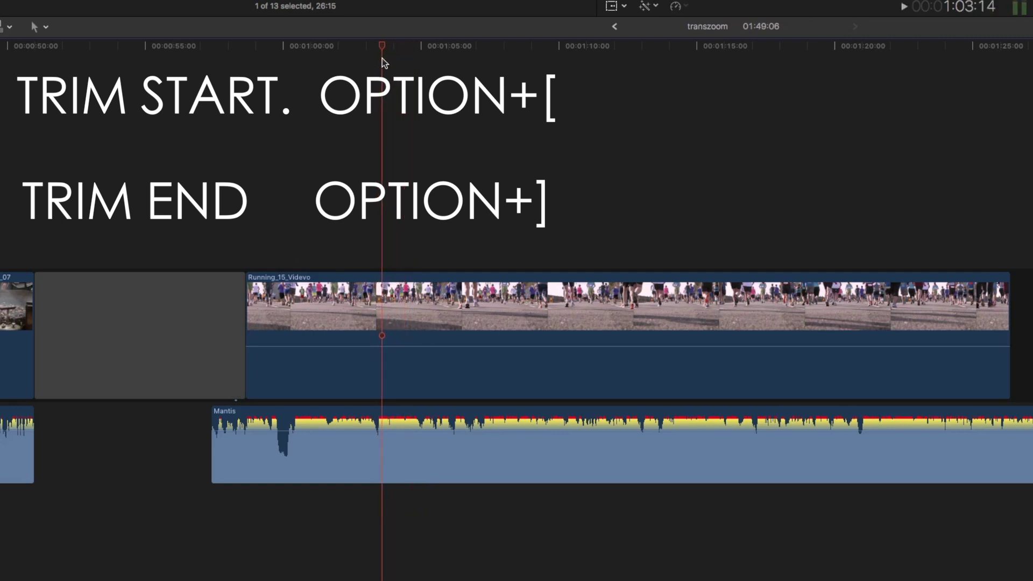
pyautogui.click(385, 301)
pyautogui.hotkey('alt', ']')
pyautogui.press('space')
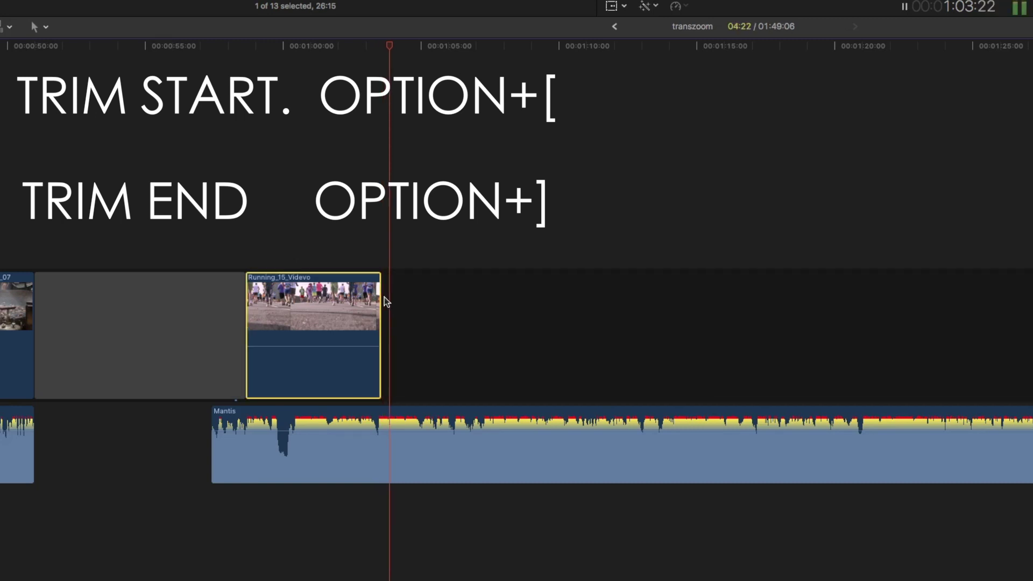
pyautogui.press('space')
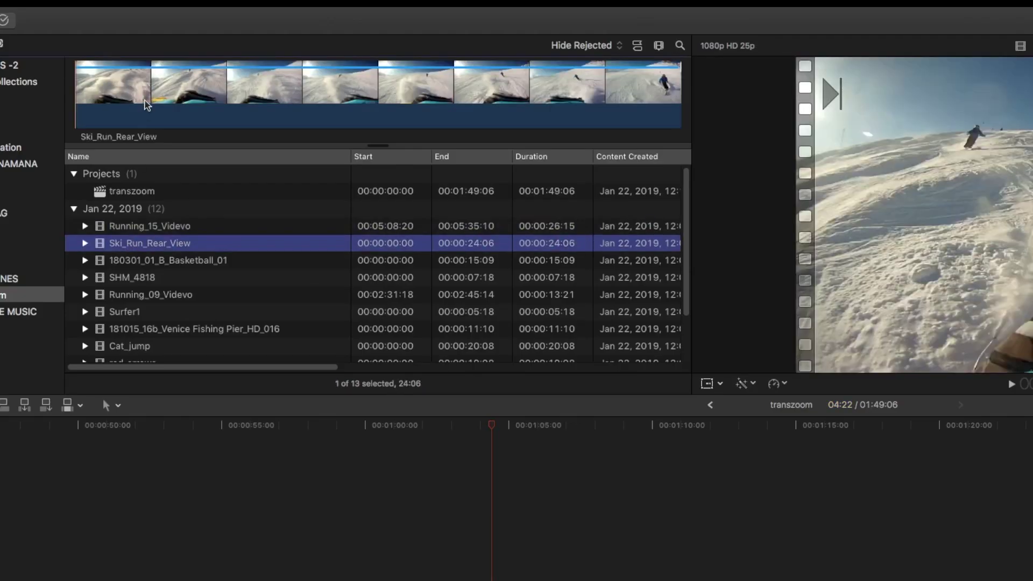
# Preview Ski_Run_Rear_View and append it after the running clip
pyautogui.click(134, 80)
pyautogui.press('space')
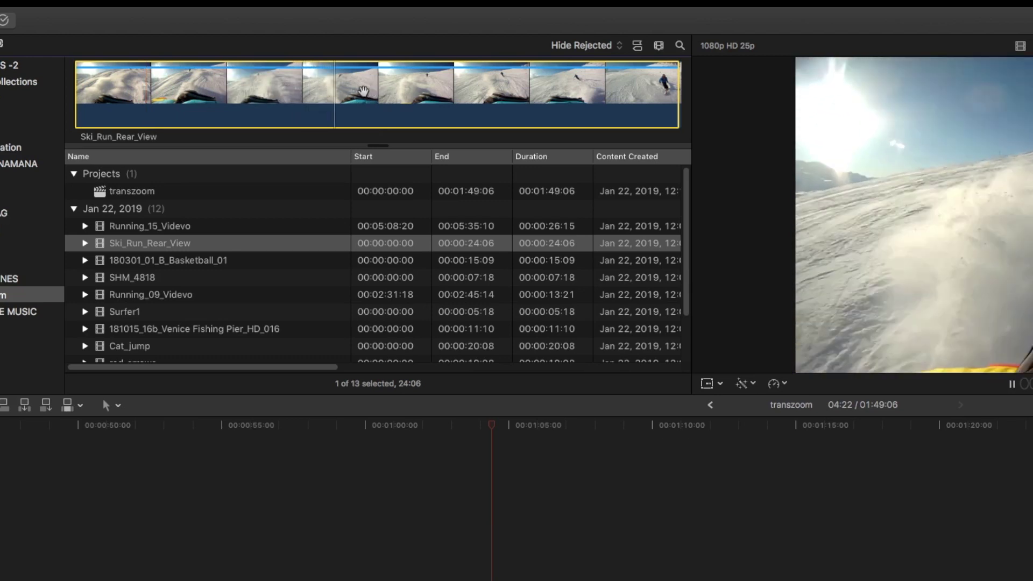
pyautogui.press('space')
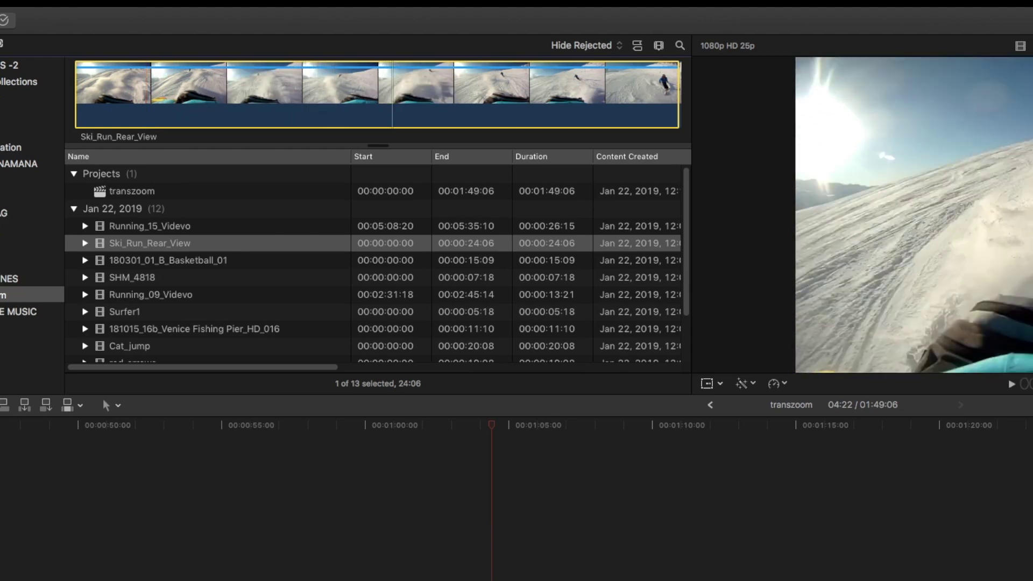
pyautogui.press('super+2')
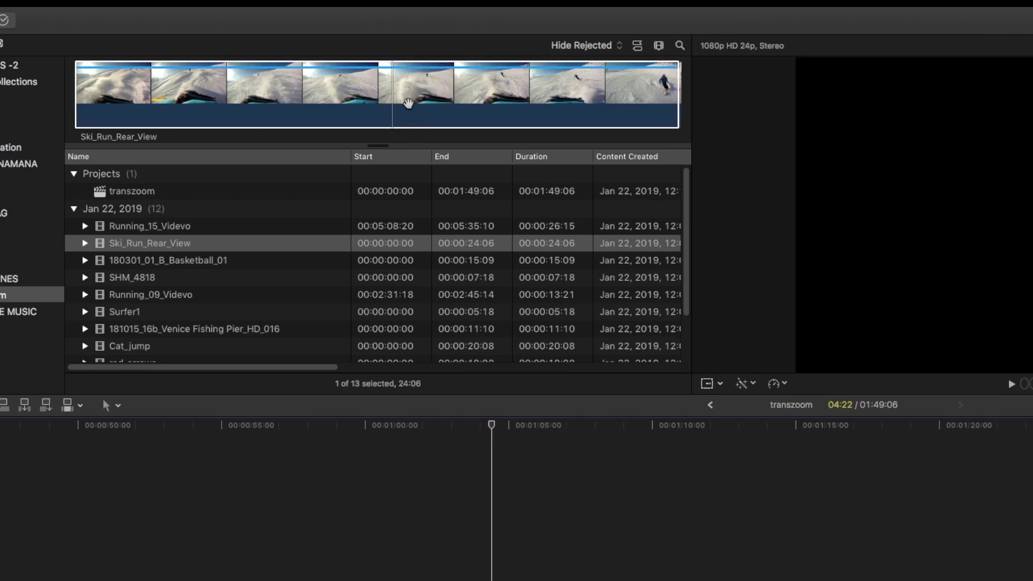
pyautogui.press('super+1')
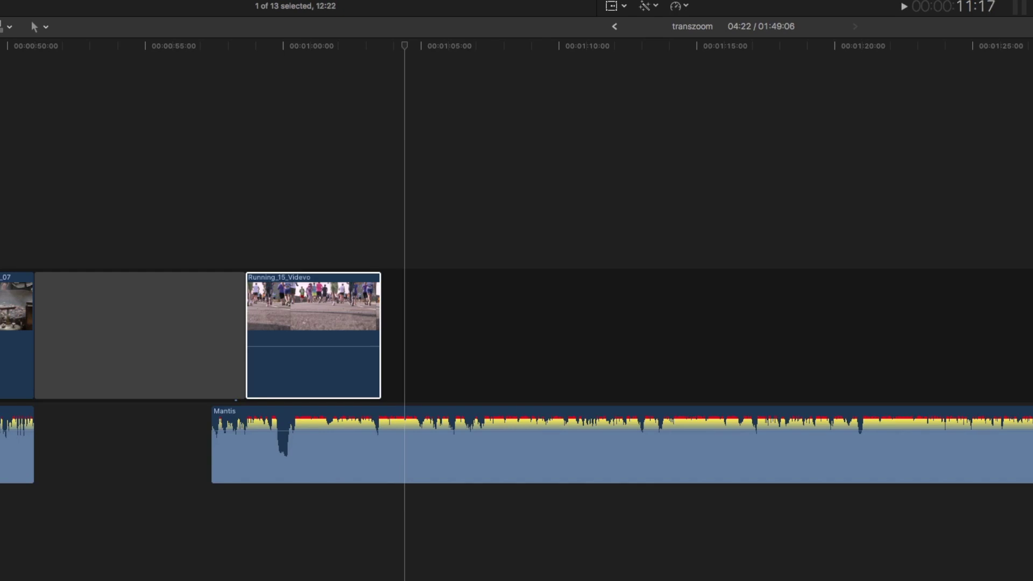
pyautogui.press('e')
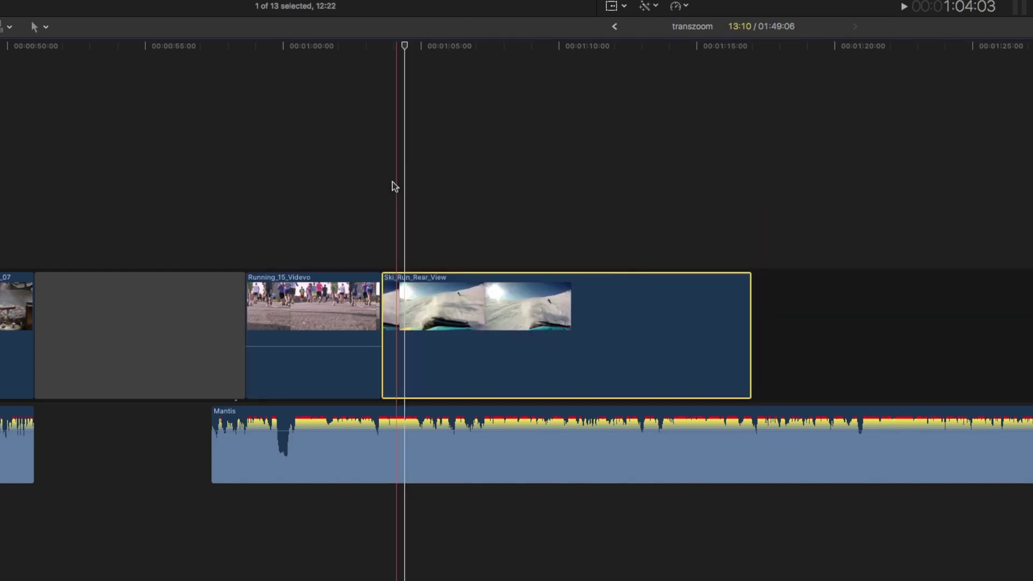
# Trim the ski clip's end at the playhead, leaving it 03:18 long
pyautogui.press('space')
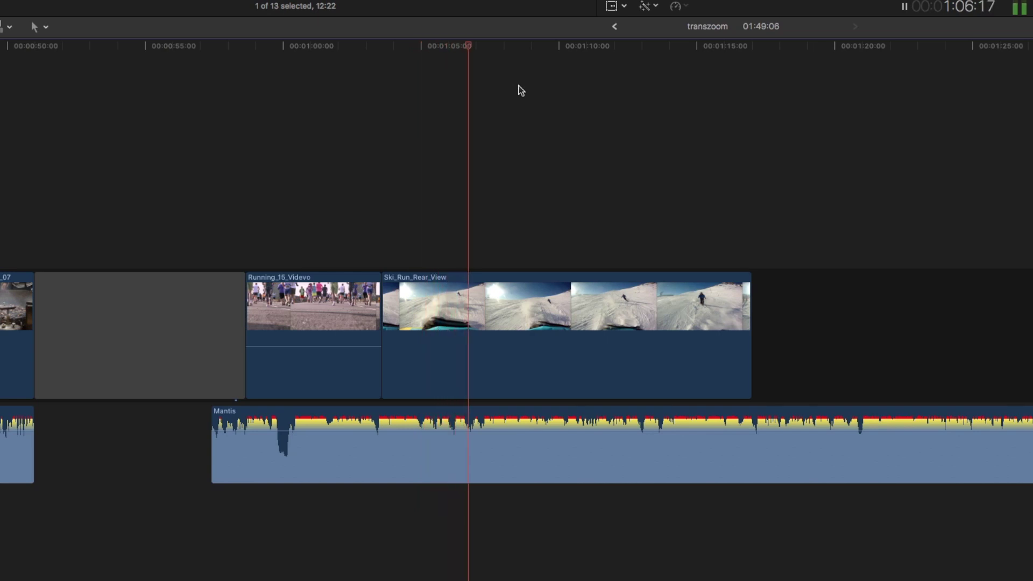
pyautogui.click(505, 47)
pyautogui.moveTo(507, 52); pyautogui.dragTo(485, 54)
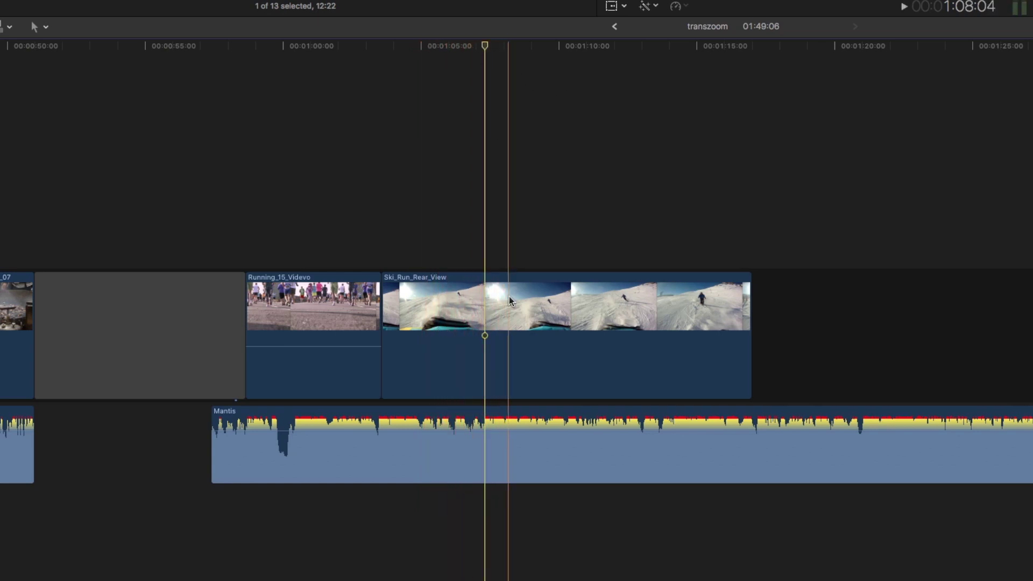
pyautogui.click(485, 290)
pyautogui.hotkey('alt', ']')
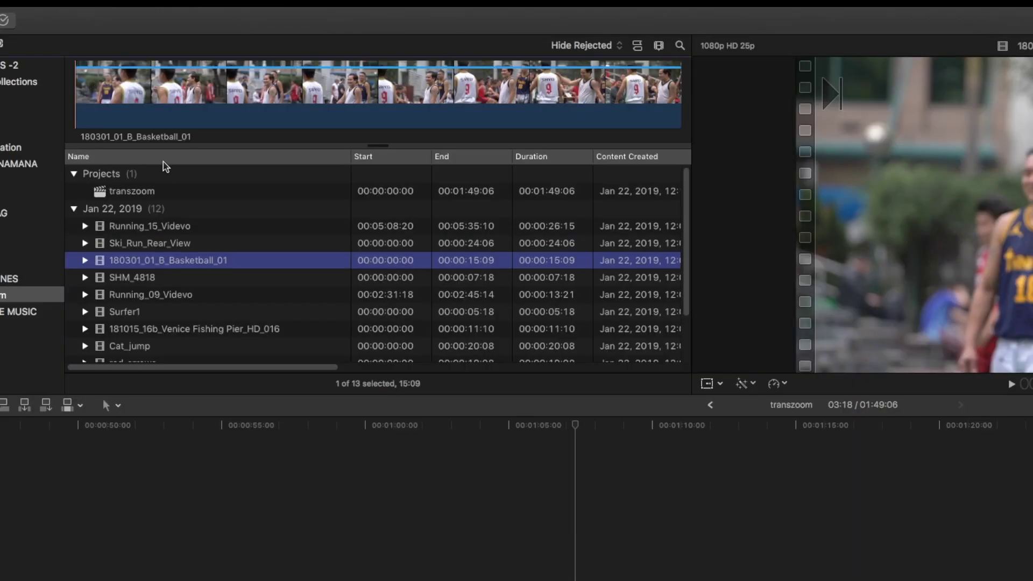
# Mark the final stretch of 180301_01_B_Basketball_01 and place it after the ski clip
pyautogui.click(72, 0)
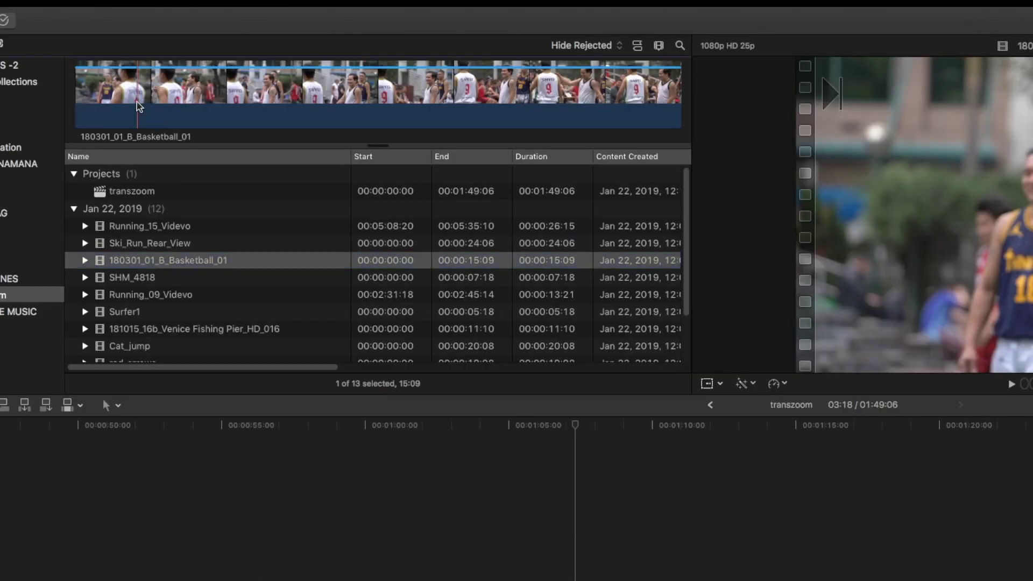
pyautogui.press('space')
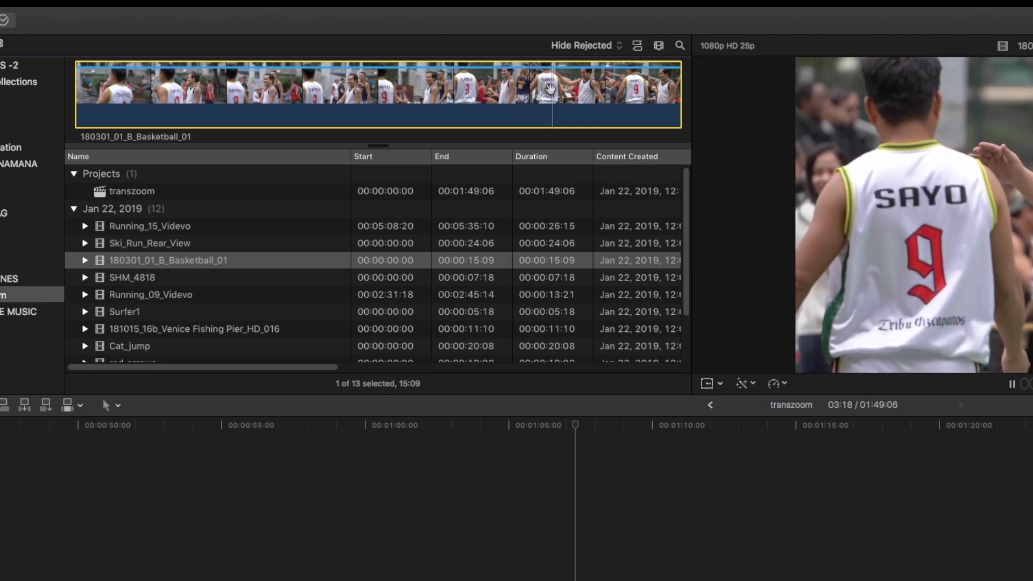
pyautogui.press('space')
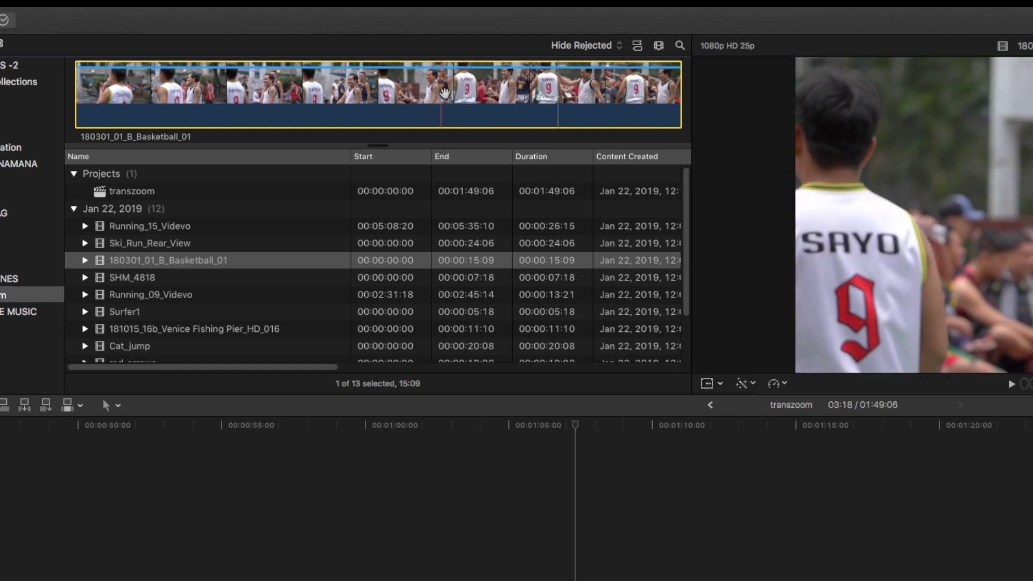
pyautogui.press('i')
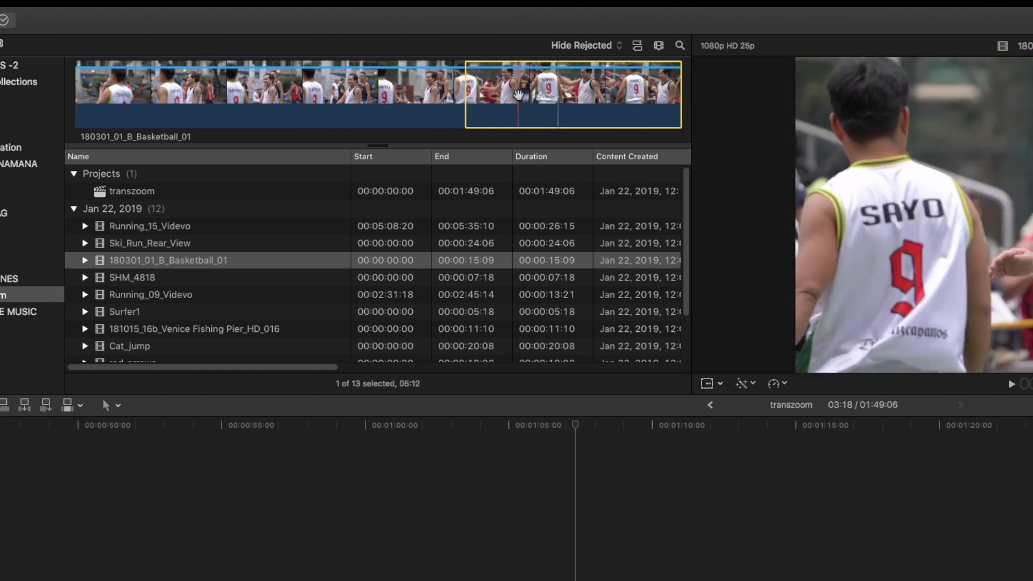
pyautogui.moveTo(518, 95); pyautogui.dragTo(588, 553)
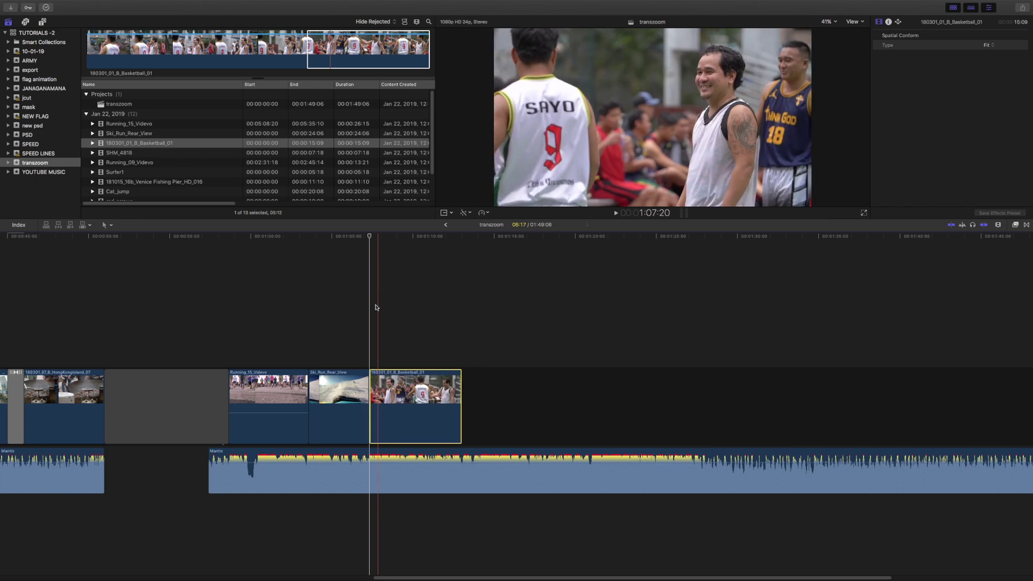
# Play back the sequence ending with the new 05:17 basketball clip
pyautogui.press('space')
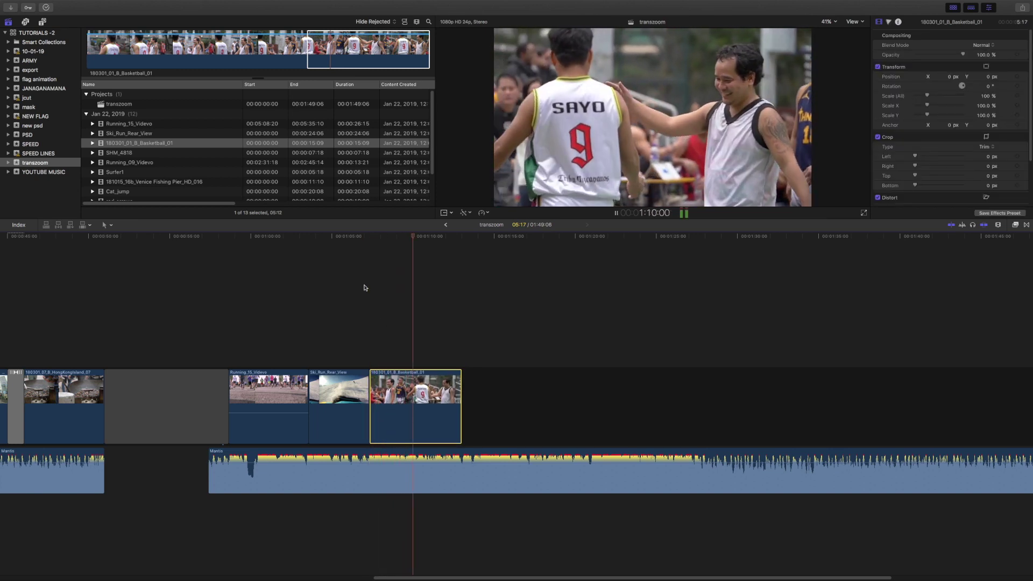
pyautogui.click(392, 296)
pyautogui.press('j')
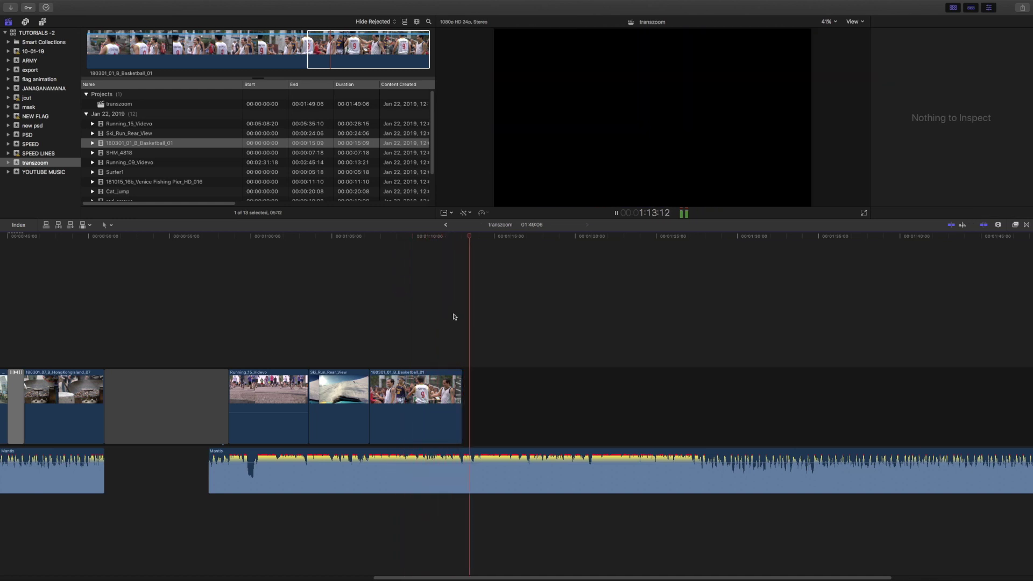
pyautogui.press('space')
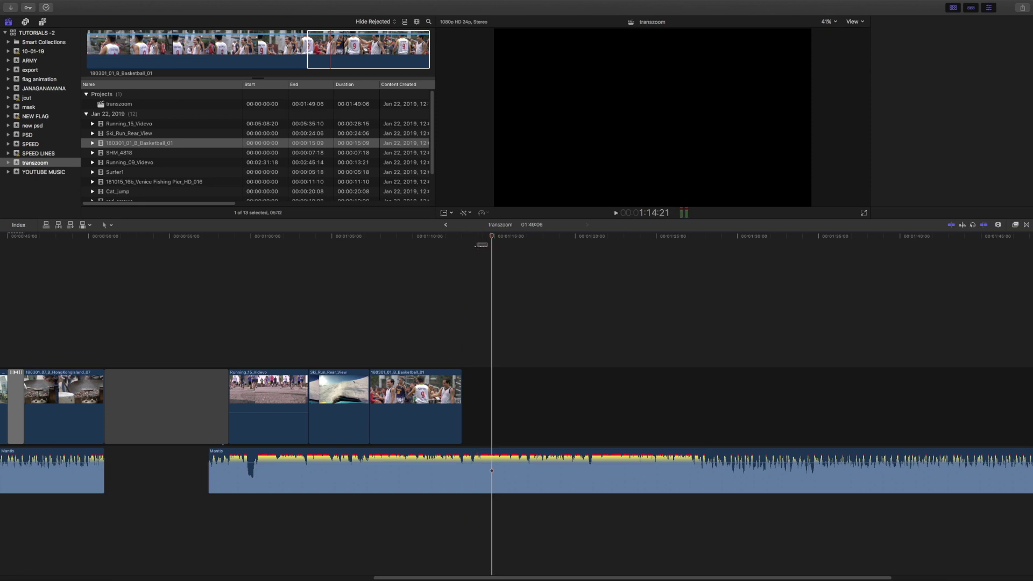
# Find the 1:14:04 beat on the Mantis track and start sliding the basketball clip toward it
pyautogui.press('super+4')
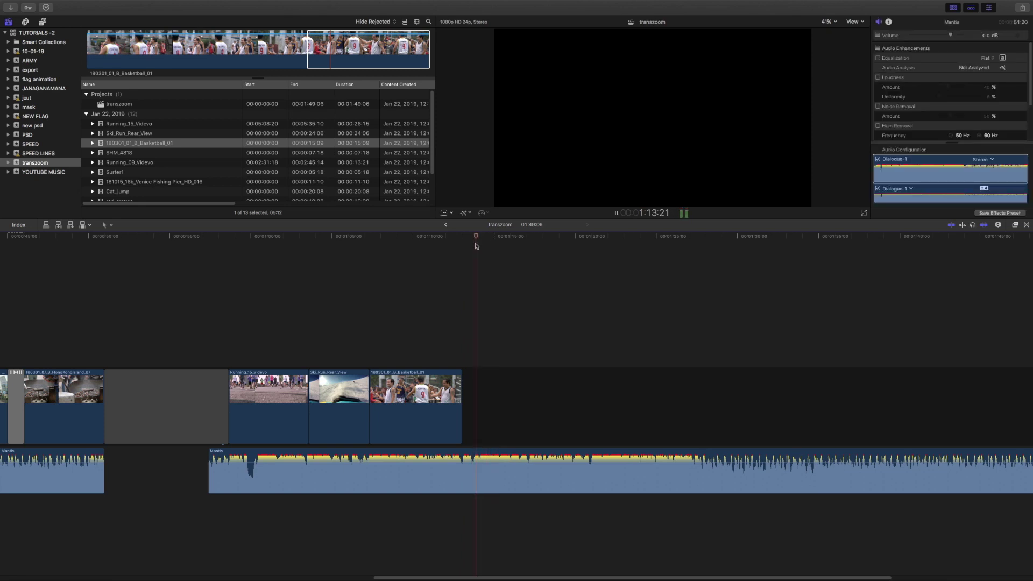
pyautogui.click(482, 246)
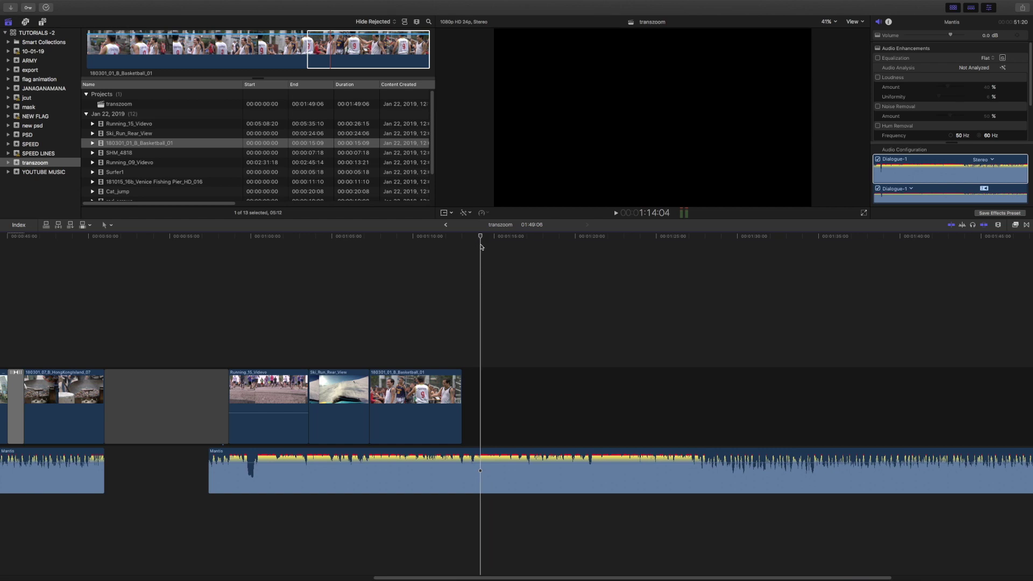
pyautogui.click(442, 377)
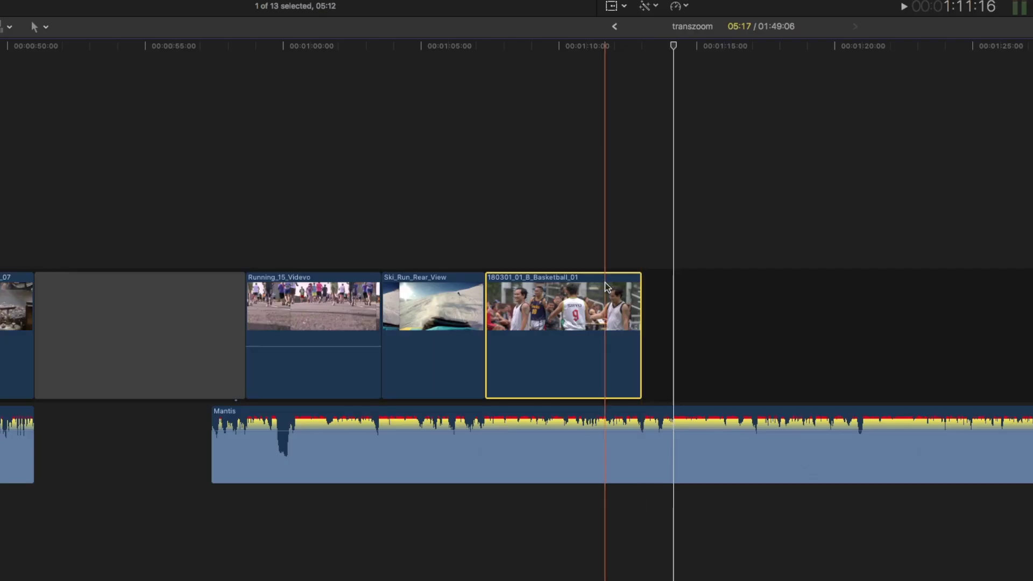
pyautogui.moveTo(641, 290); pyautogui.dragTo(673, 281)
pyautogui.click(583, 280)
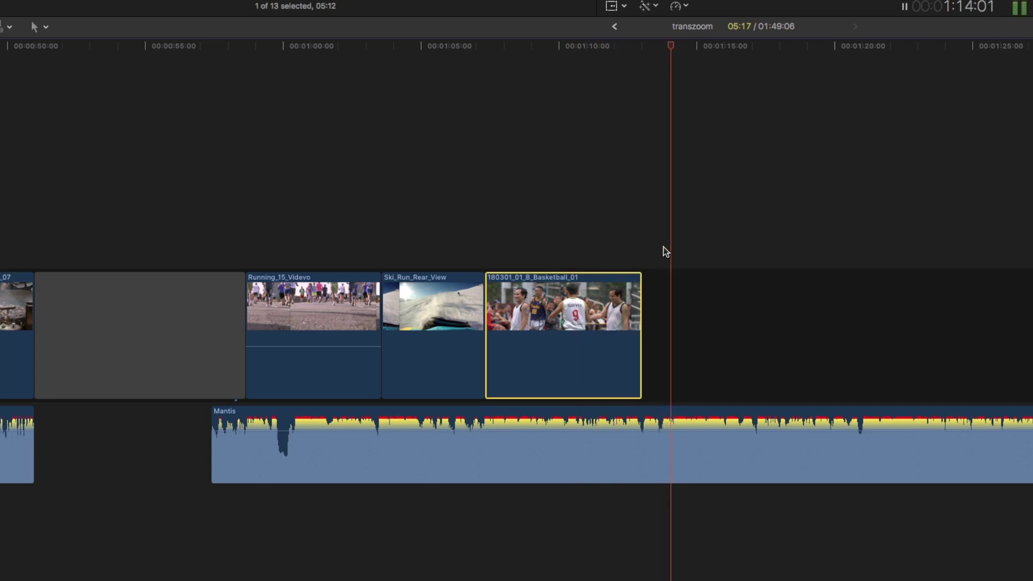
pyautogui.press('space')
pyautogui.click(674, 47)
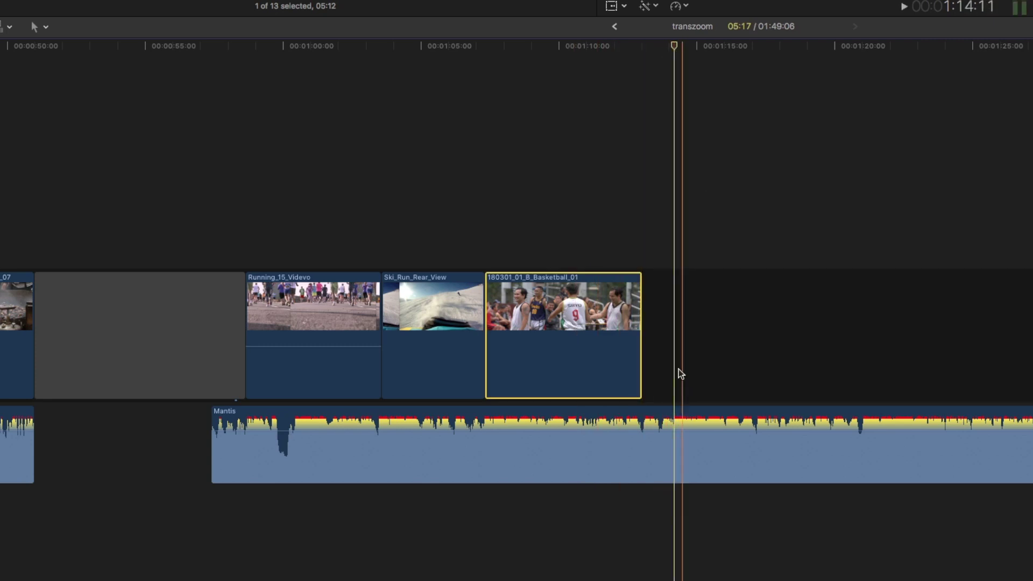
pyautogui.click(676, 413)
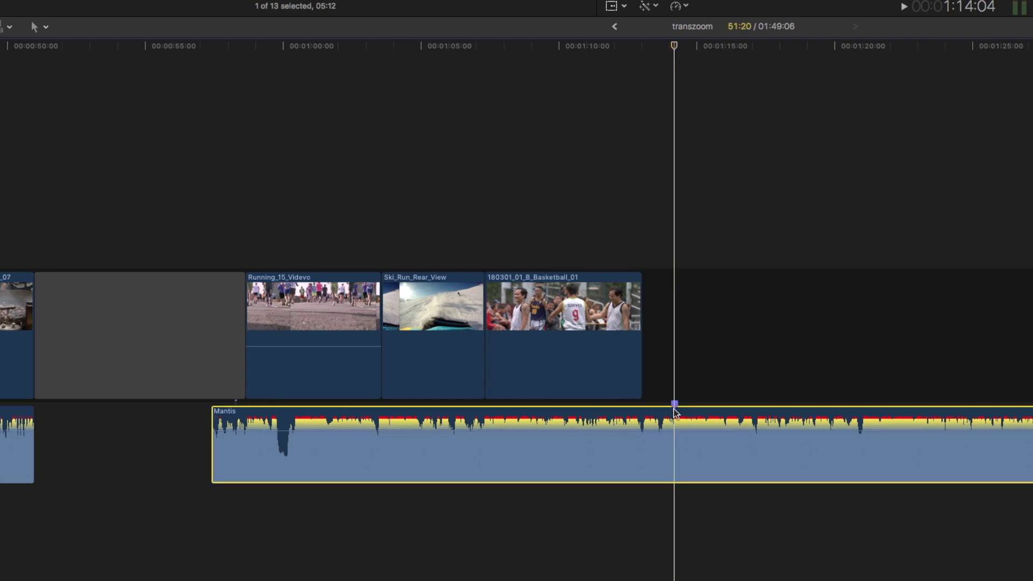
pyautogui.moveTo(583, 346); pyautogui.dragTo(586, 323)
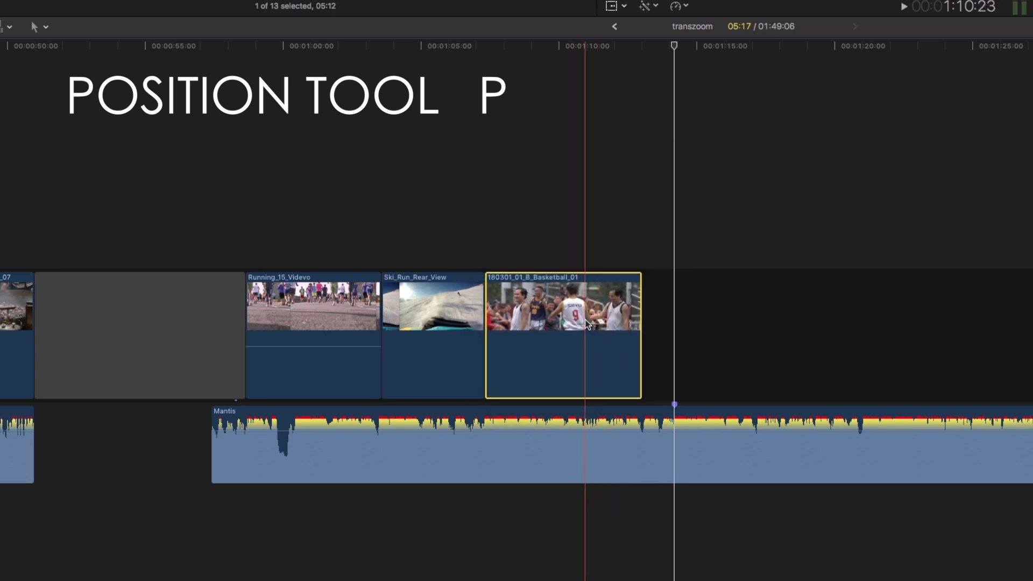
# Slide Basketball_01 to end at the 1:14 marker, extend its start back to Ski_Run, and replay
pyautogui.moveTo(587, 323); pyautogui.dragTo(614, 323)
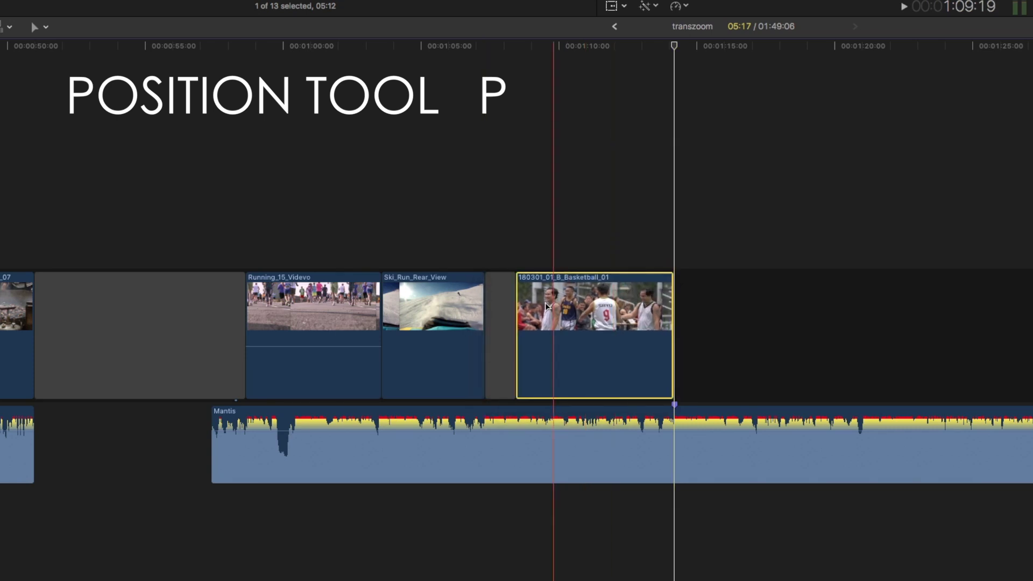
pyautogui.click(521, 303)
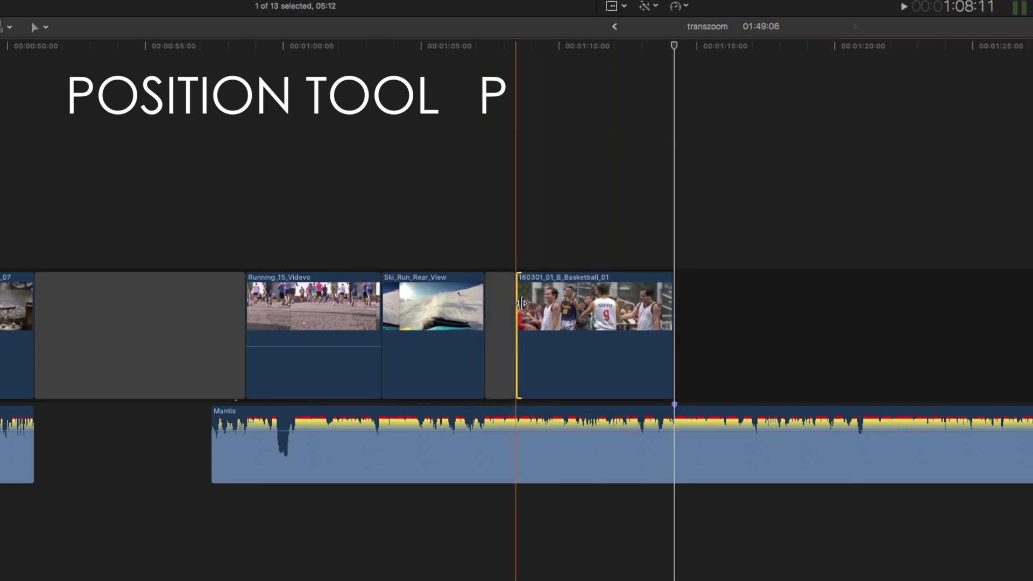
pyautogui.moveTo(521, 303); pyautogui.dragTo(487, 302)
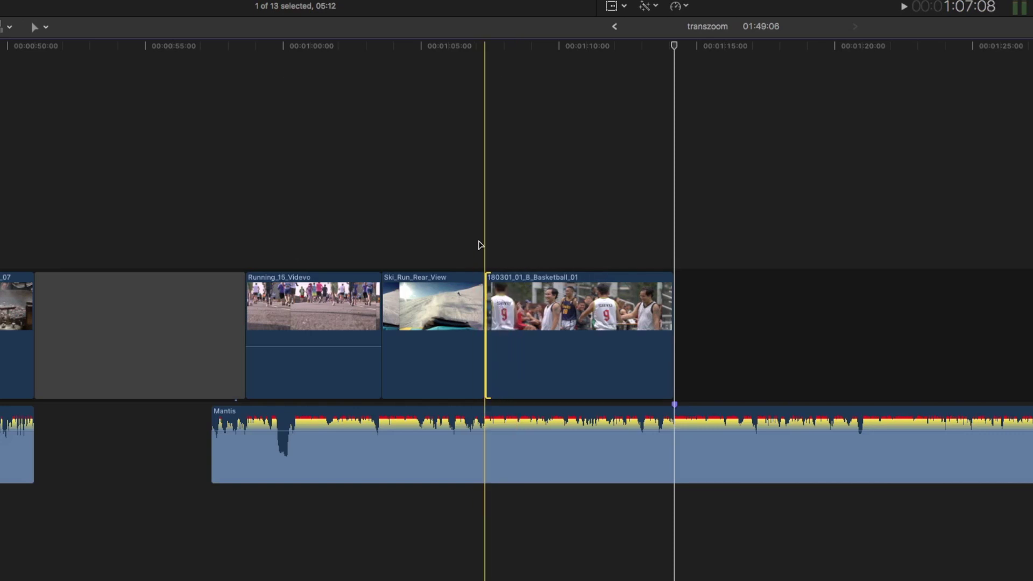
pyautogui.press('space')
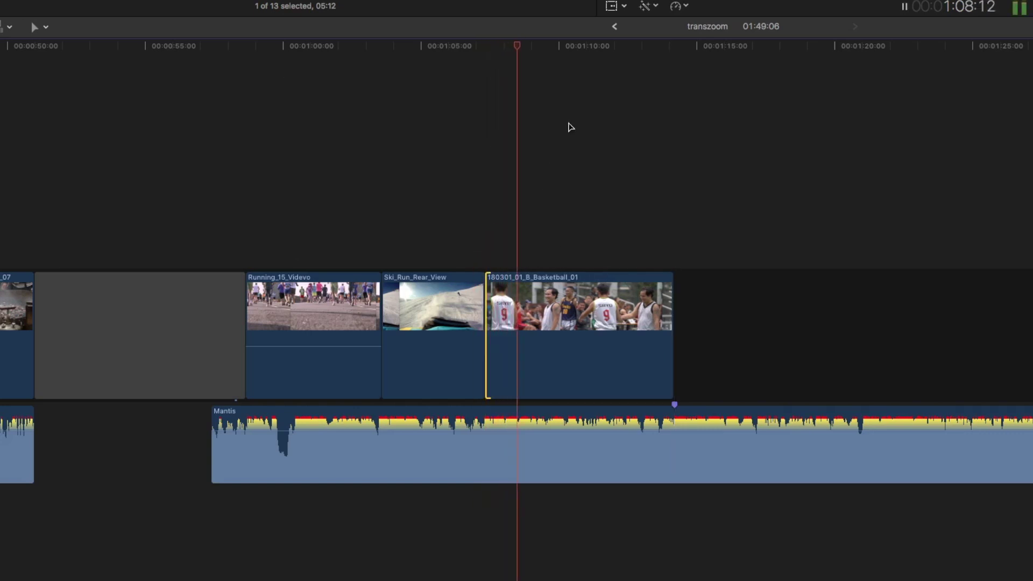
pyautogui.click(612, 56)
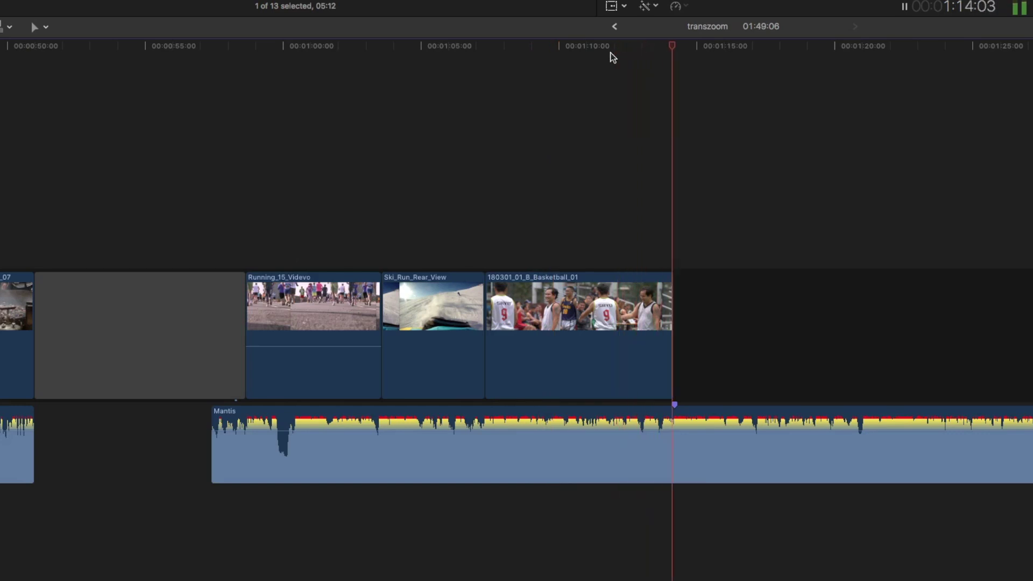
pyautogui.press('space')
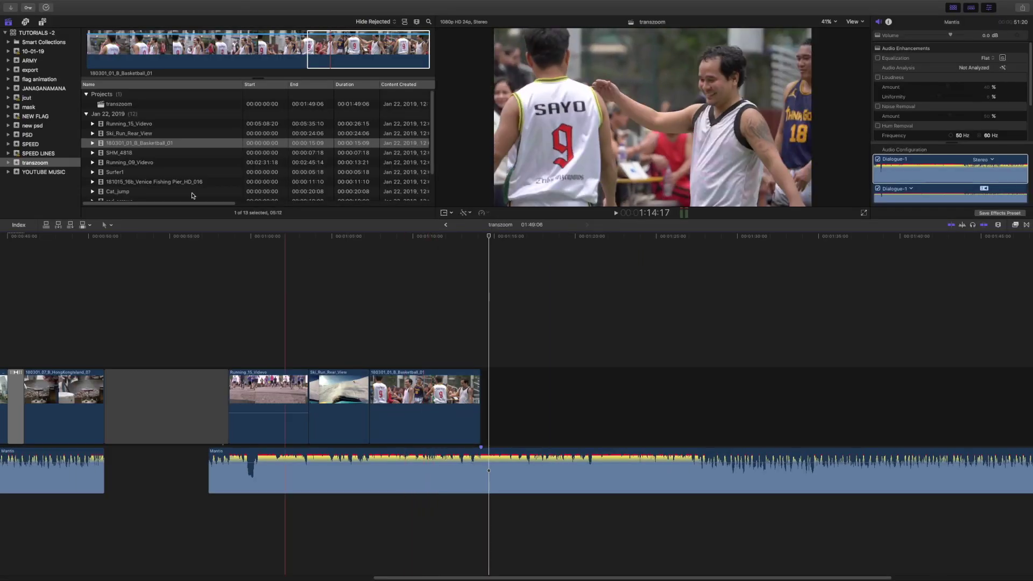
# Append the SHM_4818 surf clip after the basketball clip at the timeline's end and play it
pyautogui.click(121, 153)
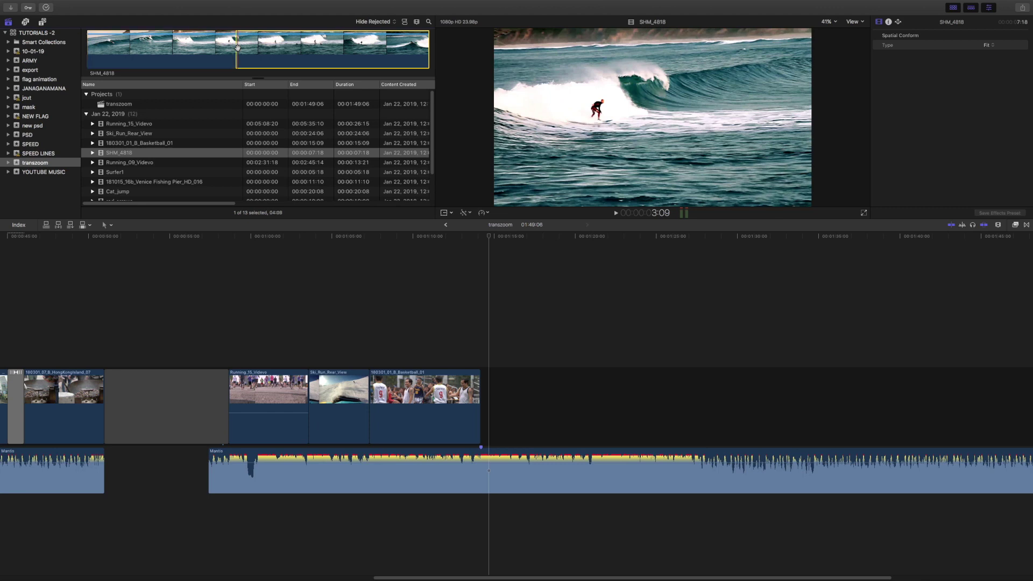
pyautogui.click(553, 292)
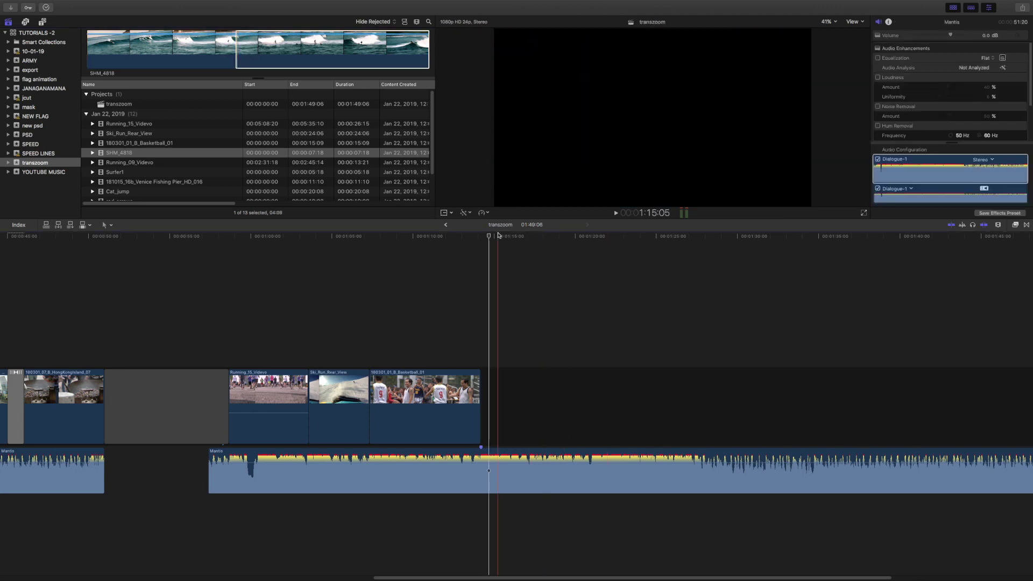
pyautogui.press('e')
pyautogui.click(474, 277)
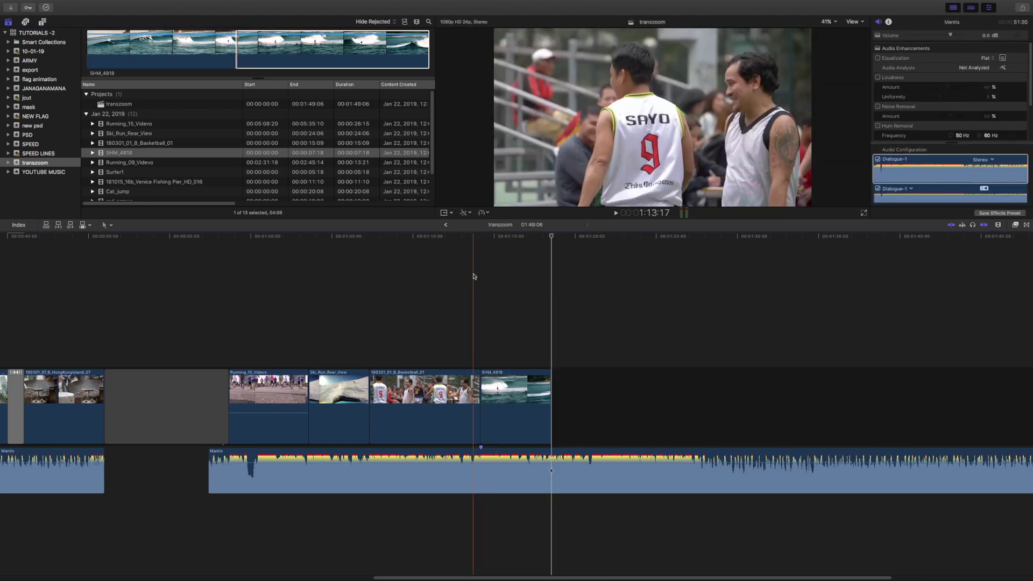
pyautogui.press('space')
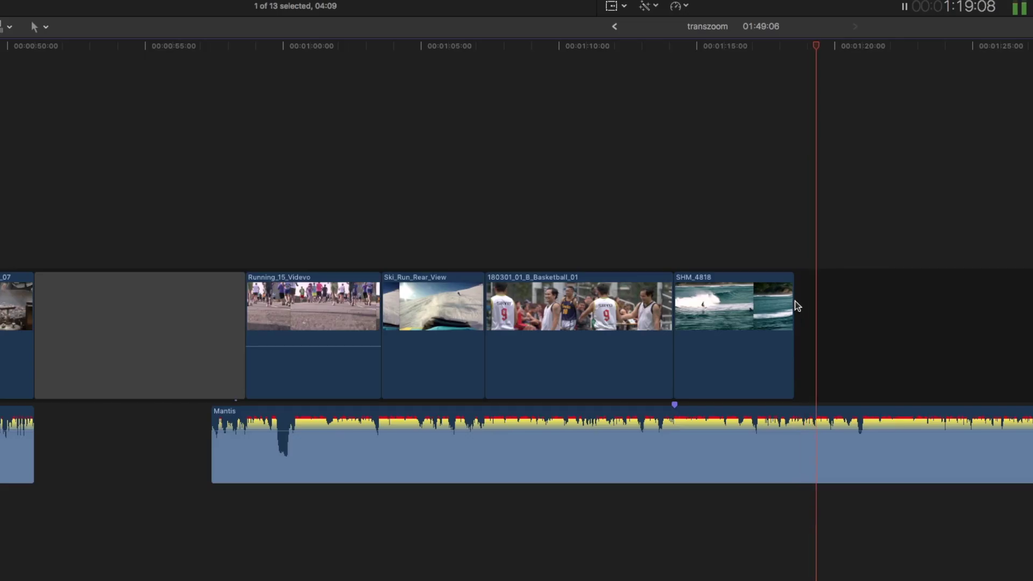
# Slide SHM_4818 to end at about 1:19:20 and extend its start back to meet Basketball_01
pyautogui.click(833, 280)
pyautogui.moveTo(848, 47); pyautogui.dragTo(834, 56)
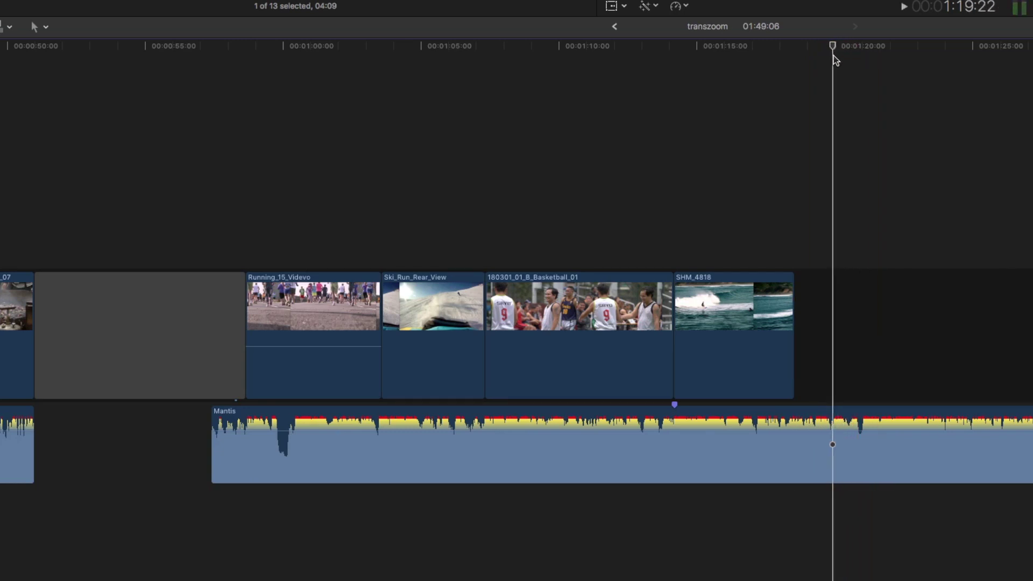
pyautogui.click(793, 283)
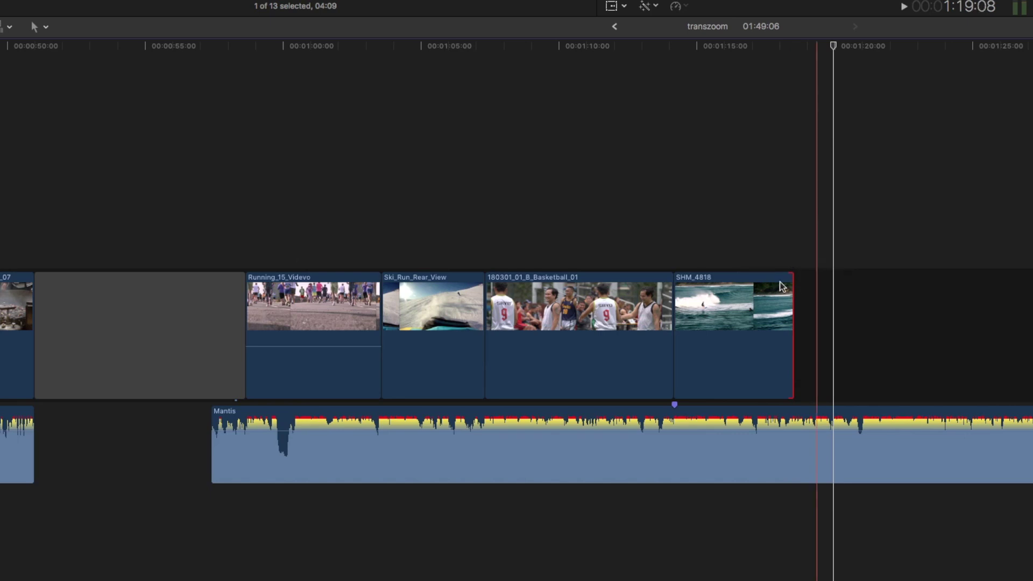
pyautogui.moveTo(757, 286); pyautogui.dragTo(789, 292)
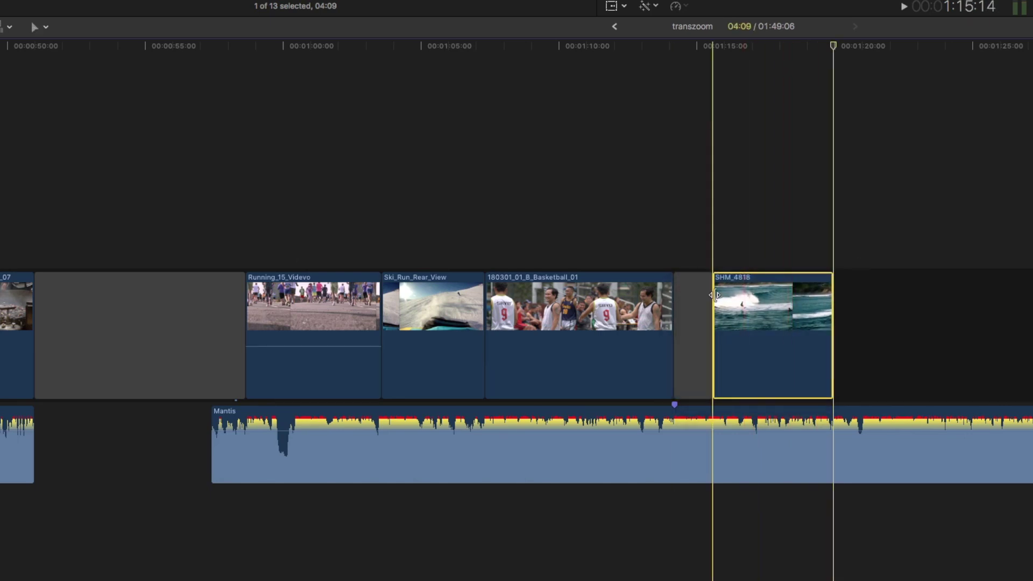
pyautogui.moveTo(713, 295); pyautogui.dragTo(676, 254)
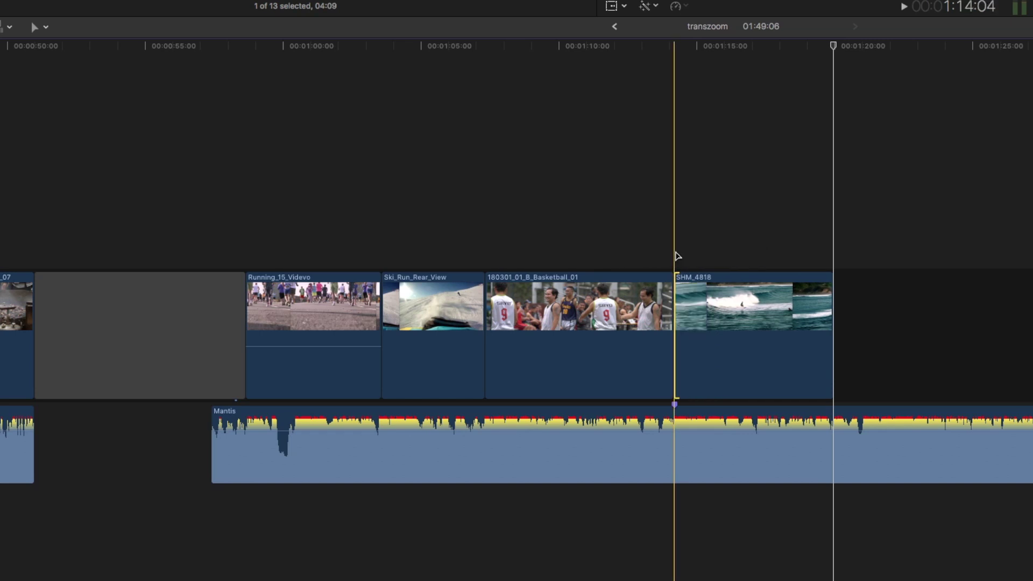
# Review the trimmed surf clip, then preview the 13:21 Running_09_Videvo clip
pyautogui.press('space')
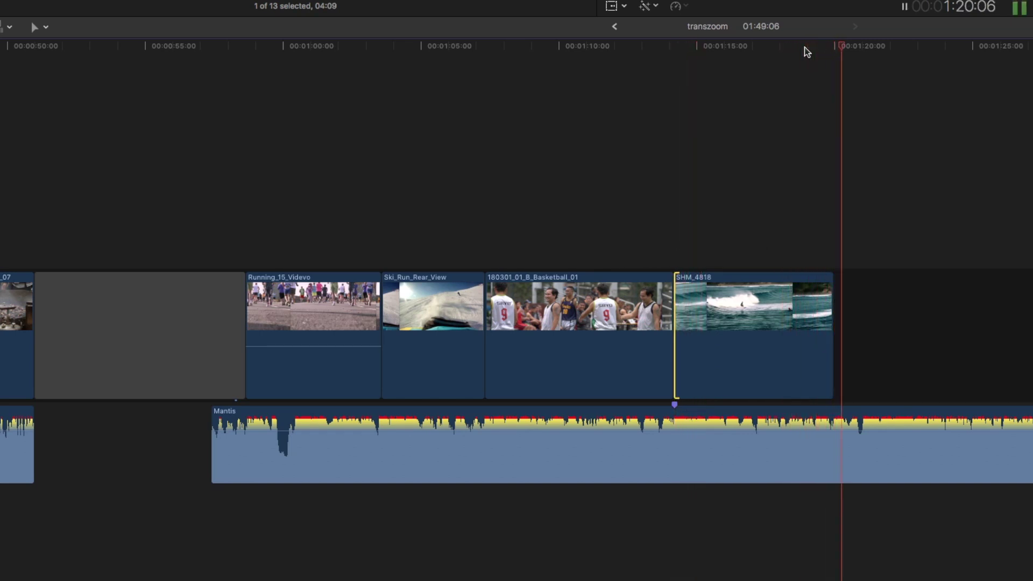
pyautogui.press('space')
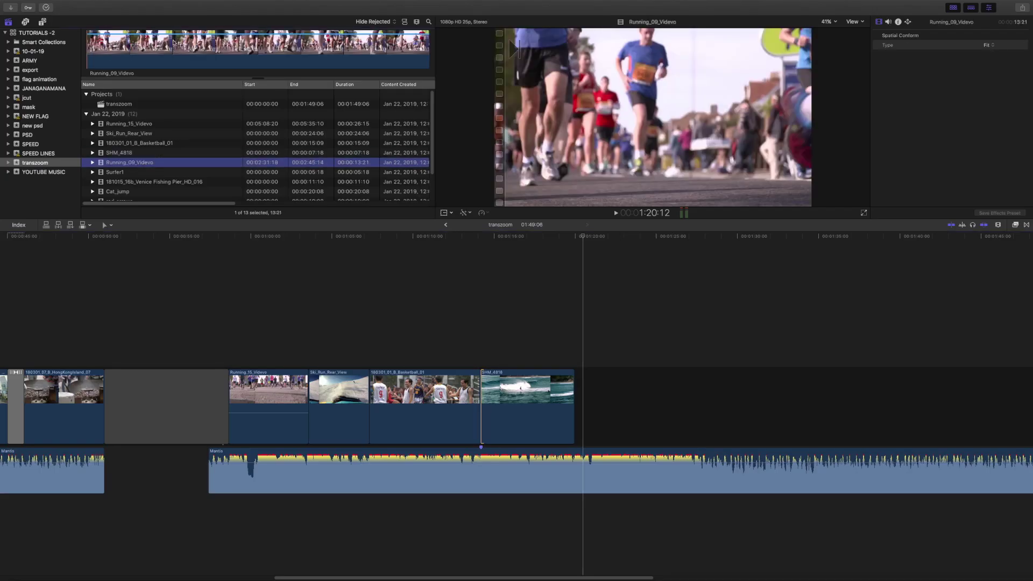
pyautogui.click(154, 42)
pyautogui.press('space')
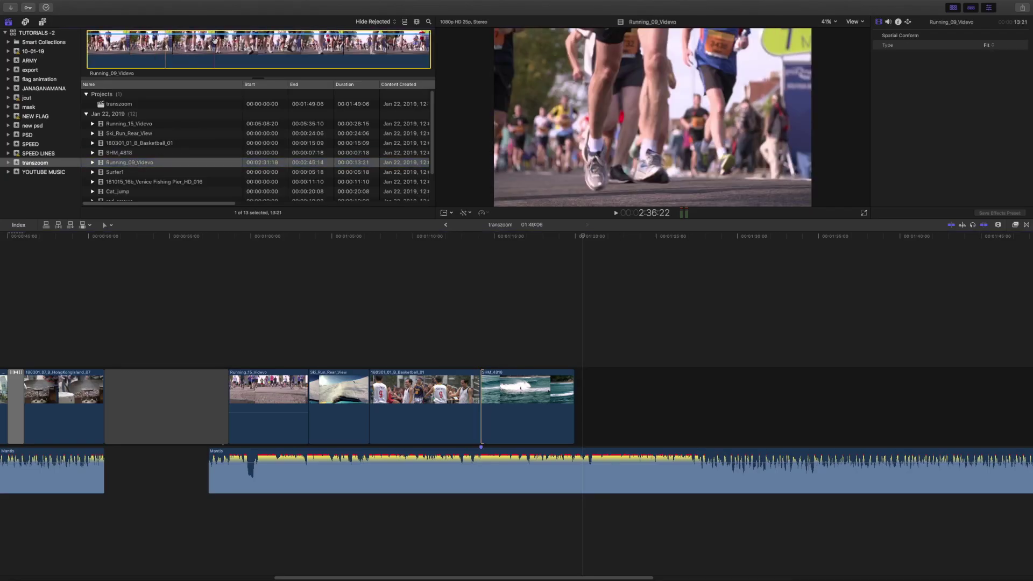
# Append a section of Running_09_Videvo after SHM_4818, trim its end to about 1:28, and preview Surfer1
pyautogui.press('space')
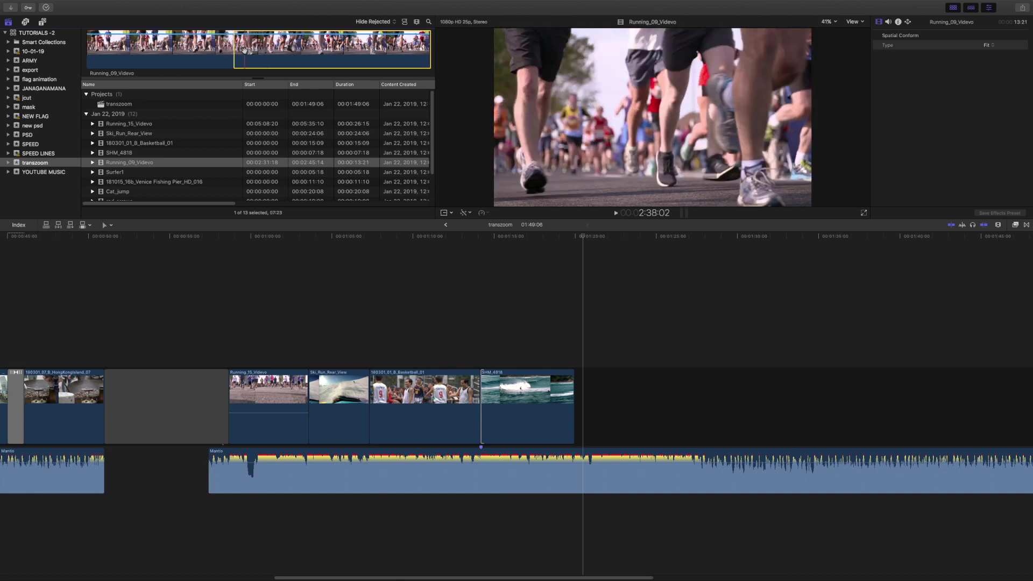
pyautogui.moveTo(234, 52); pyautogui.dragTo(573, 345)
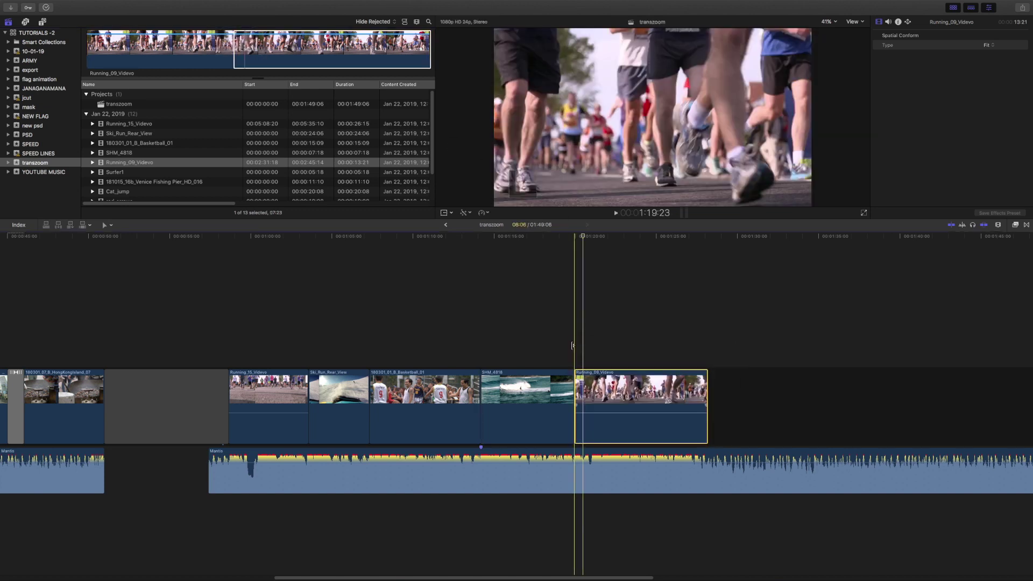
pyautogui.press('space')
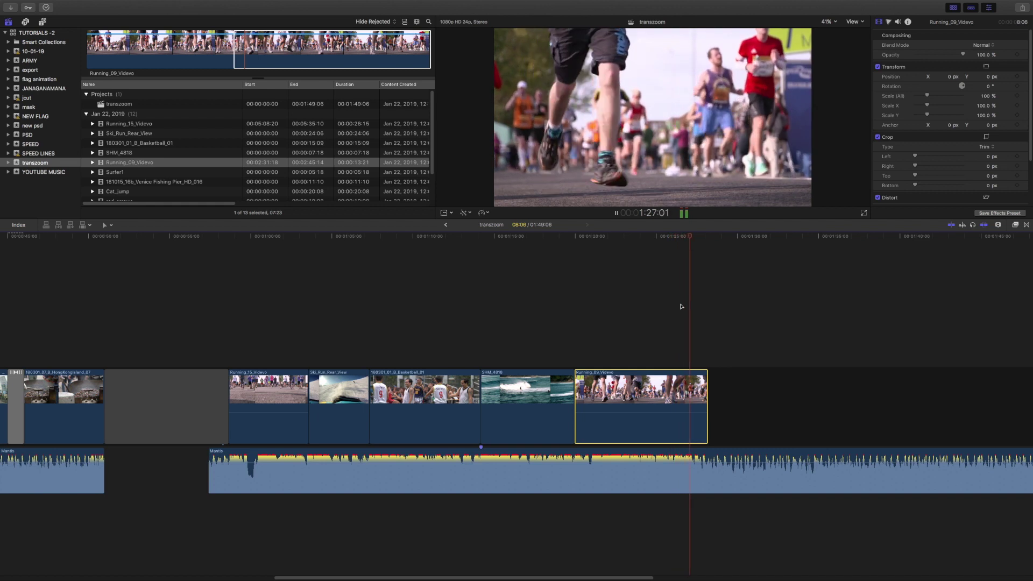
pyautogui.press('space')
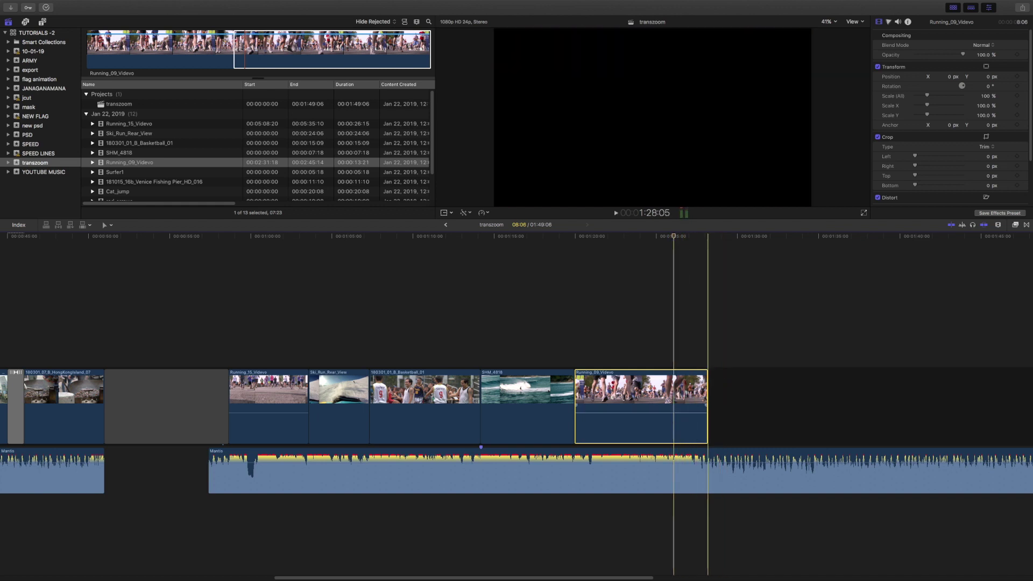
pyautogui.press('super+shift+a')
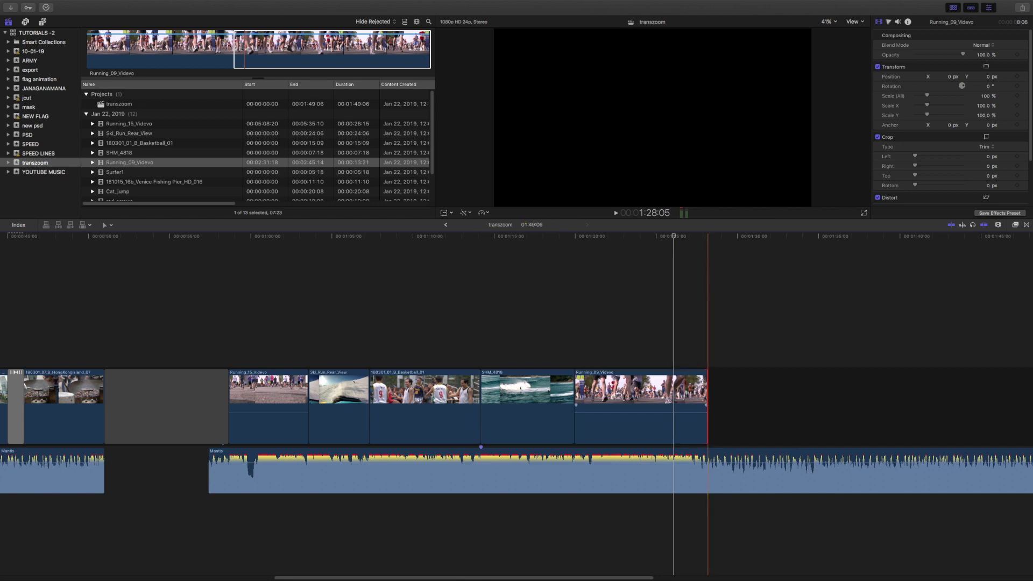
pyautogui.moveTo(702, 381); pyautogui.dragTo(674, 383)
pyautogui.click(132, 171)
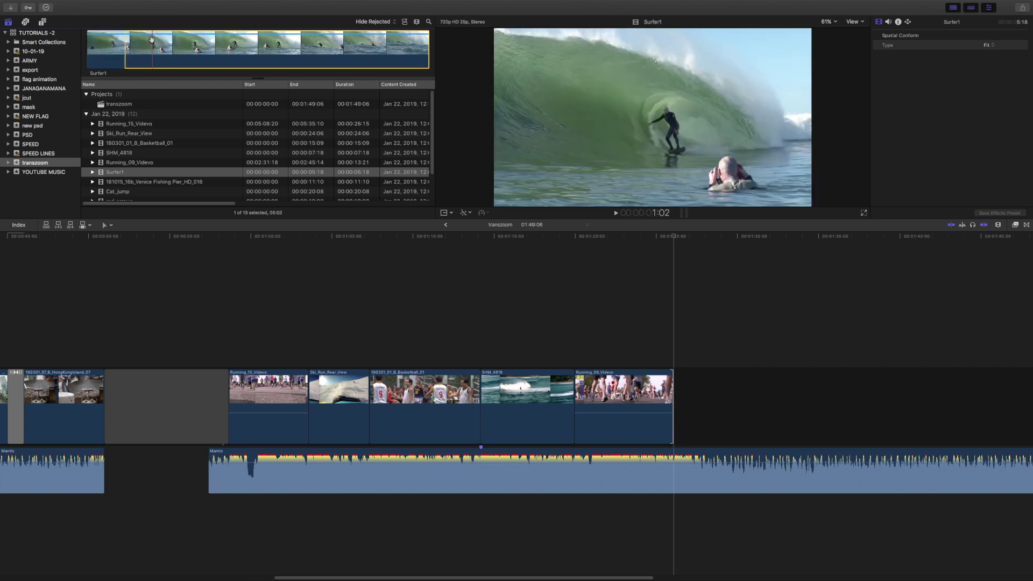
# Add the 05:07 Surfer1 clip after Running_09_Videvo and play back into it
pyautogui.moveTo(618, 238); pyautogui.dragTo(665, 343)
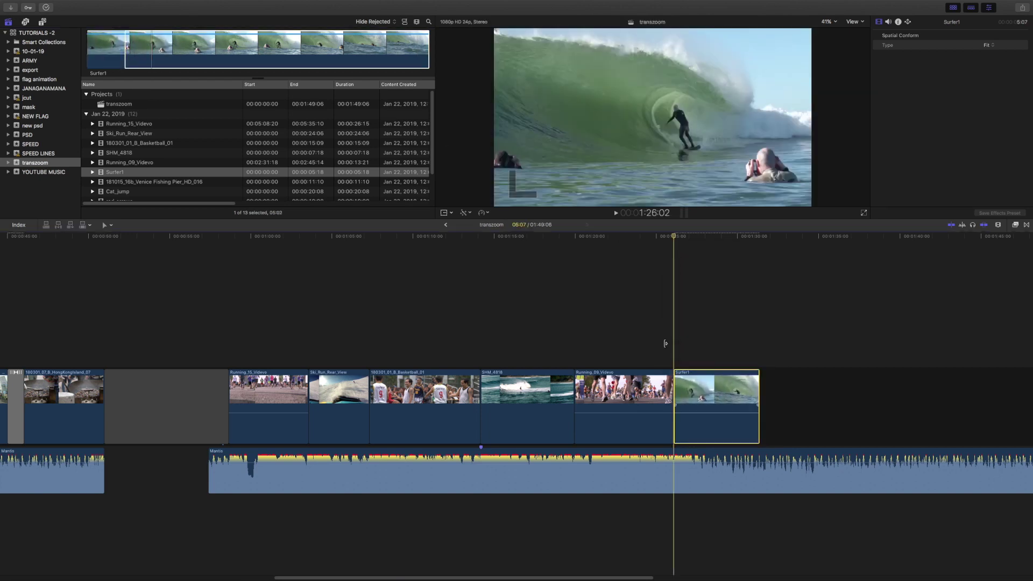
pyautogui.press('space')
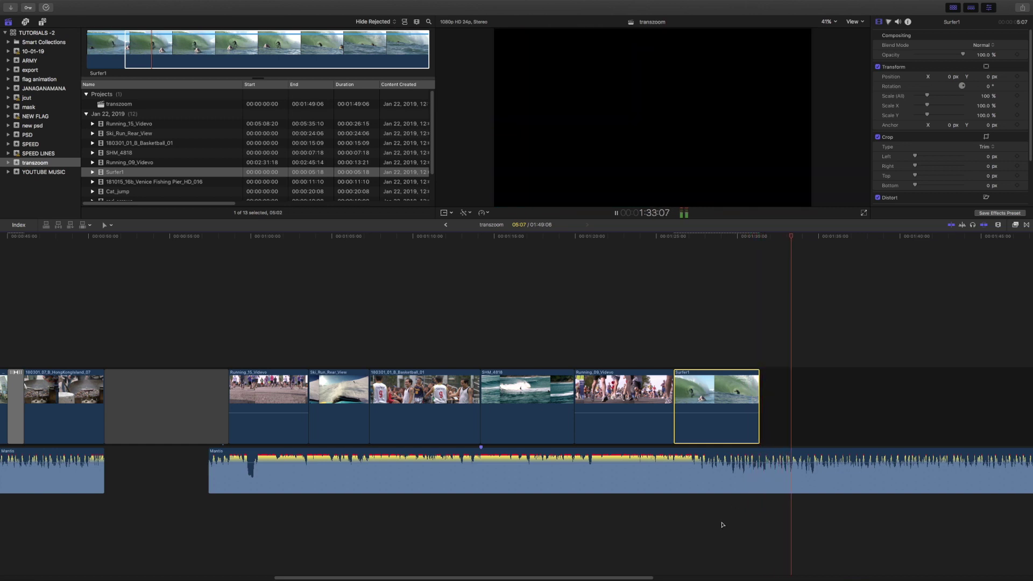
pyautogui.hscroll(5, 699, 521)
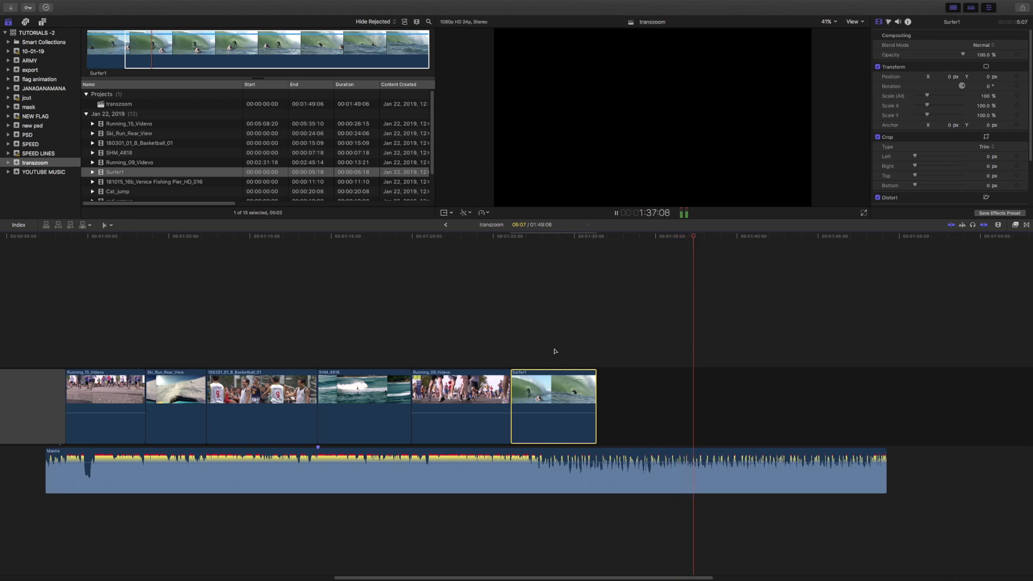
pyautogui.click(589, 337)
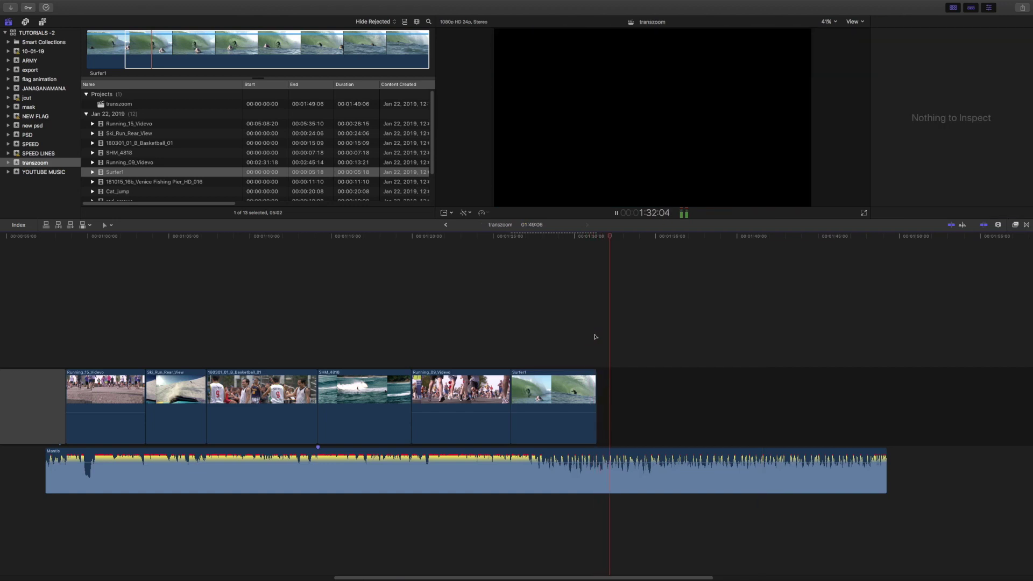
# Append the Venice Fishing Pier clip after Surfer1 and lengthen the Mantis music
pyautogui.click(168, 182)
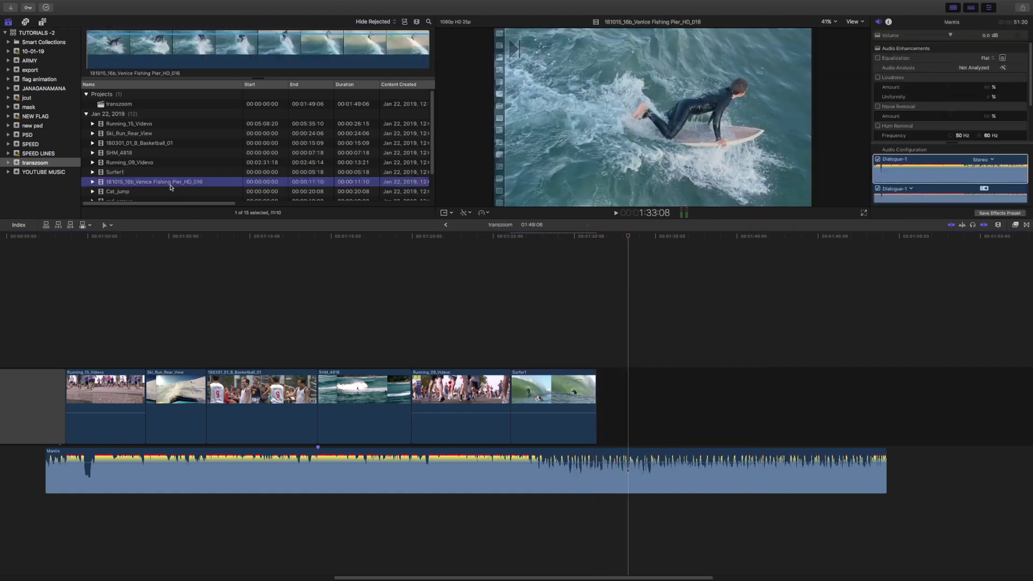
pyautogui.moveTo(127, 49); pyautogui.dragTo(603, 391)
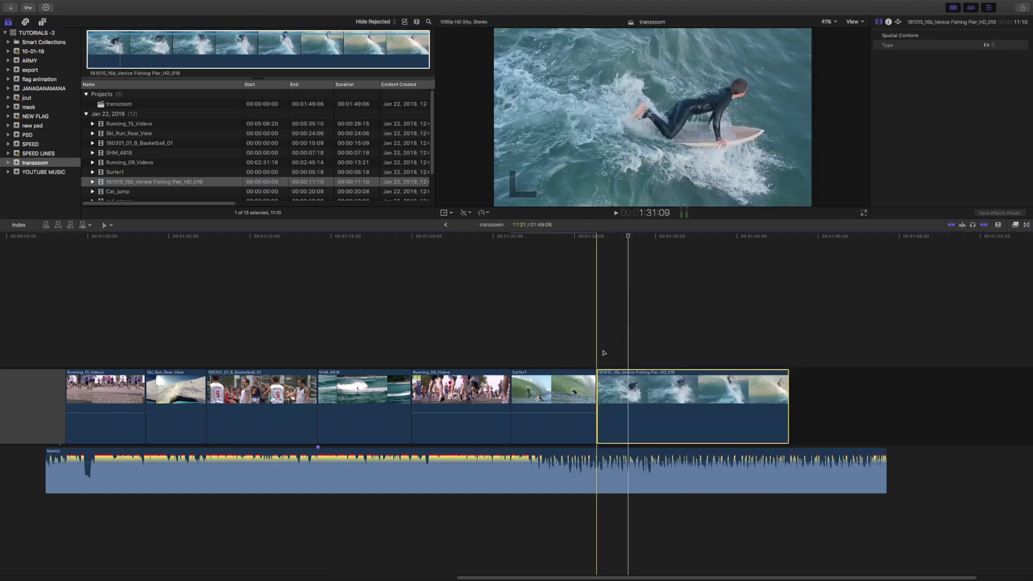
pyautogui.press('space')
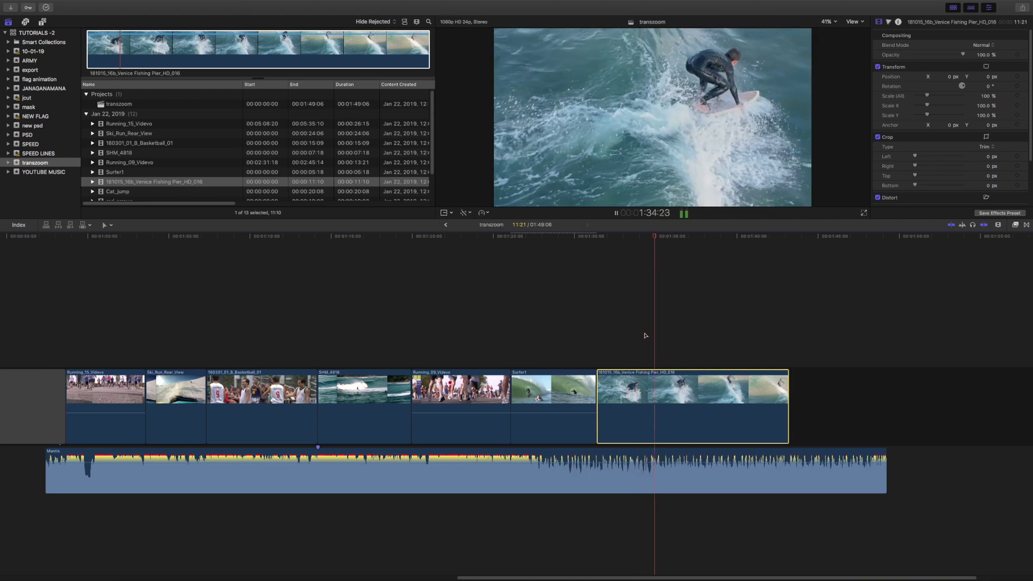
pyautogui.moveTo(886, 453); pyautogui.dragTo(1011, 453)
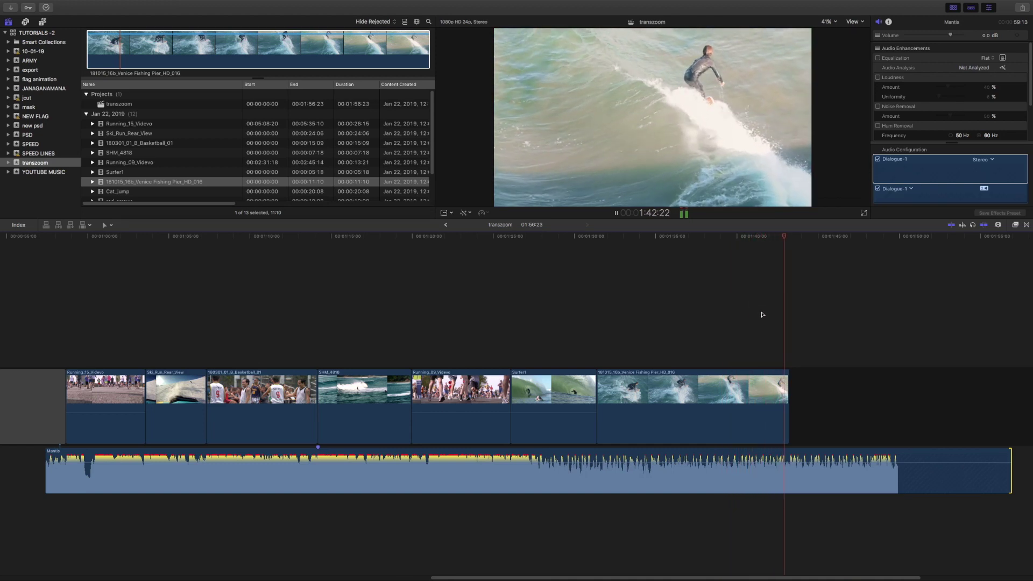
# Trim the Venice clip's end to 10:09, then select Cat_jump in the browser
pyautogui.click(752, 314)
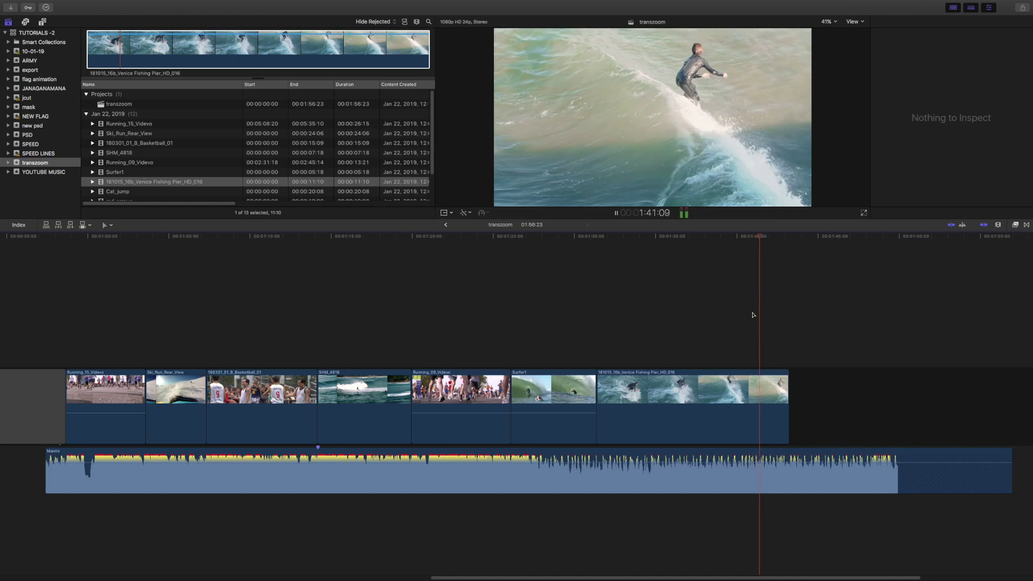
pyautogui.click(743, 269)
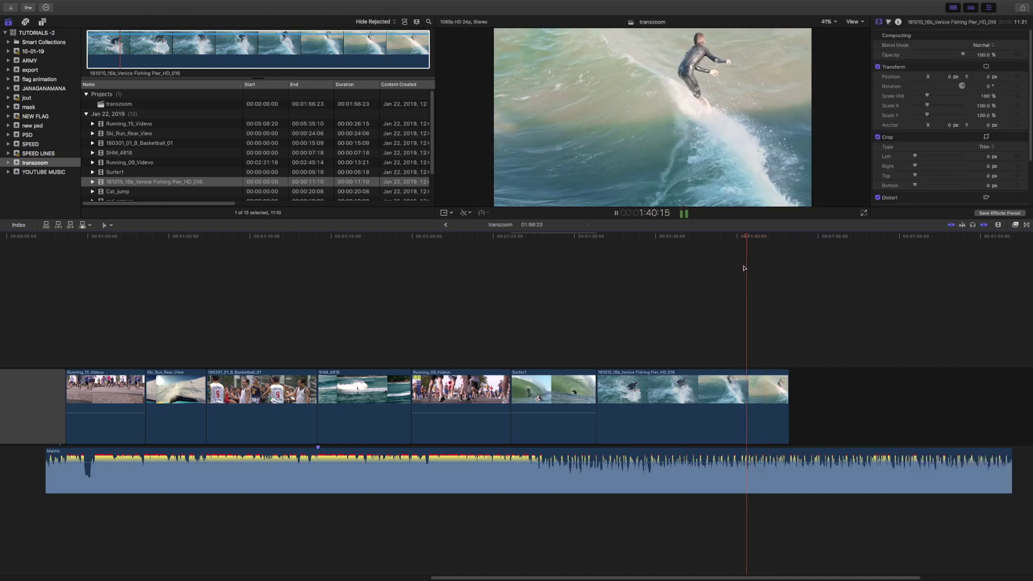
pyautogui.press('space')
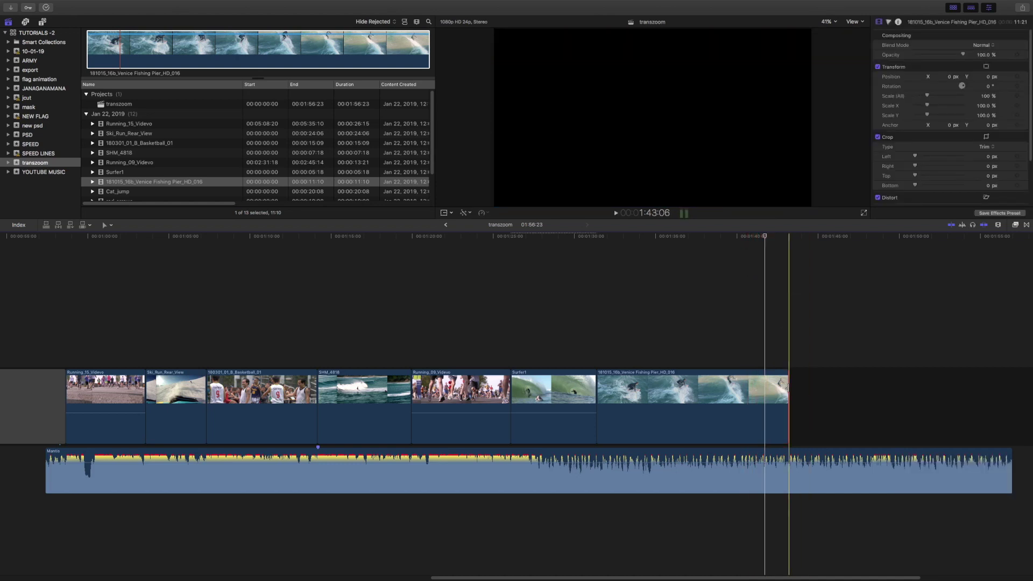
pyautogui.moveTo(787, 386); pyautogui.dragTo(764, 386)
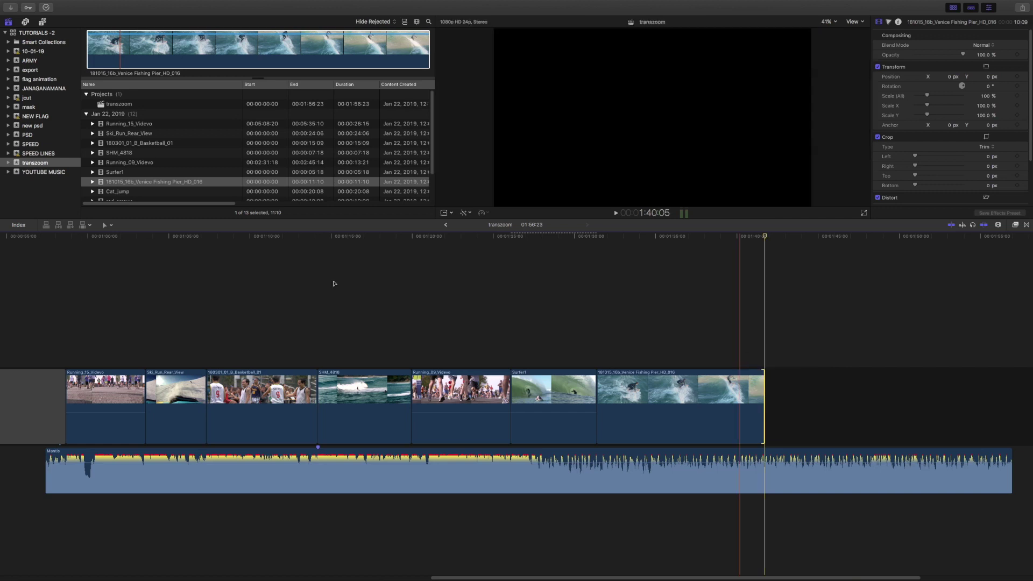
pyautogui.click(125, 192)
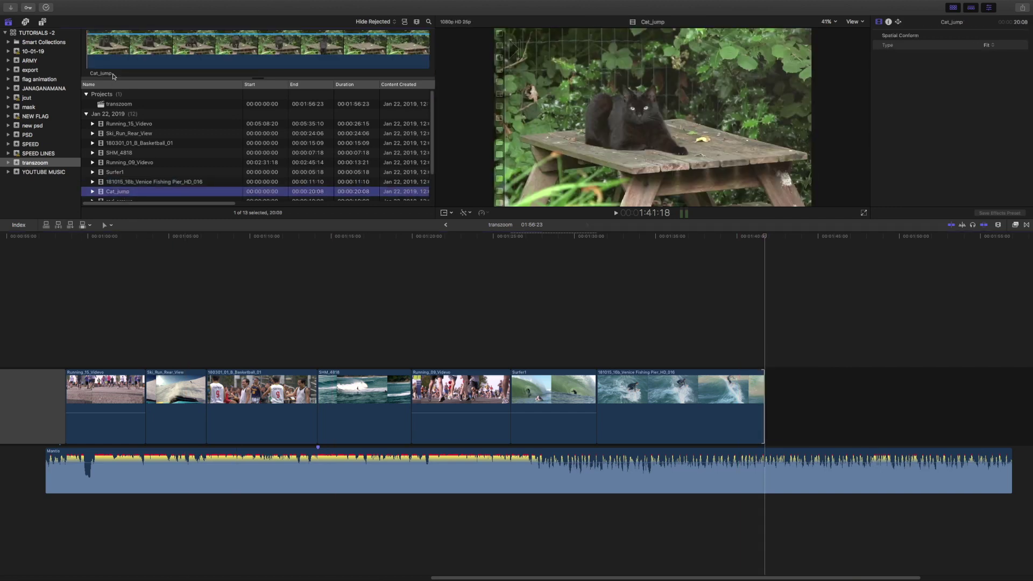
# Append the whole Cat_jump clip after the Venice Fishing Pier clip and play it
pyautogui.click(109, 45)
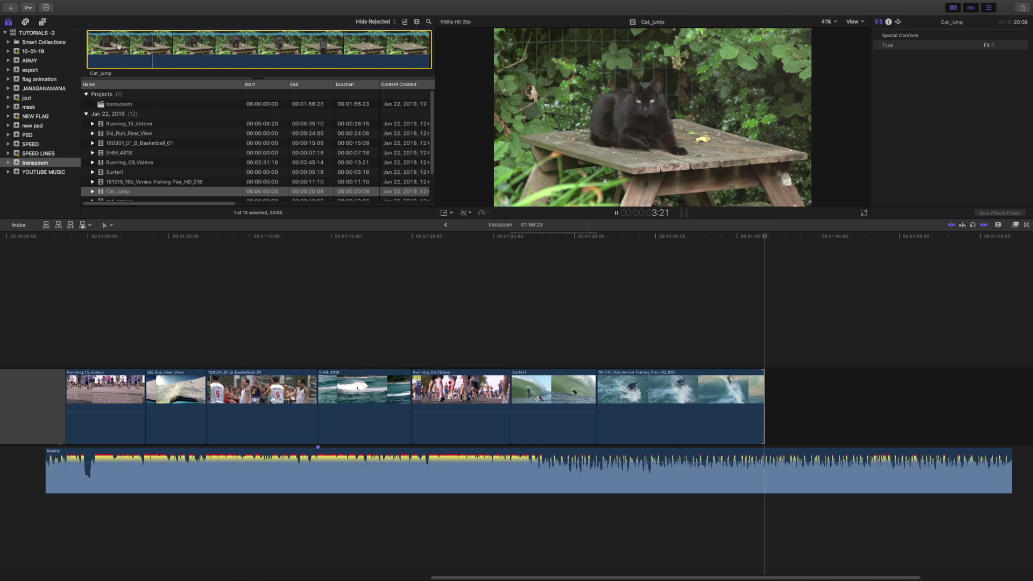
pyautogui.moveTo(127, 47); pyautogui.dragTo(798, 395)
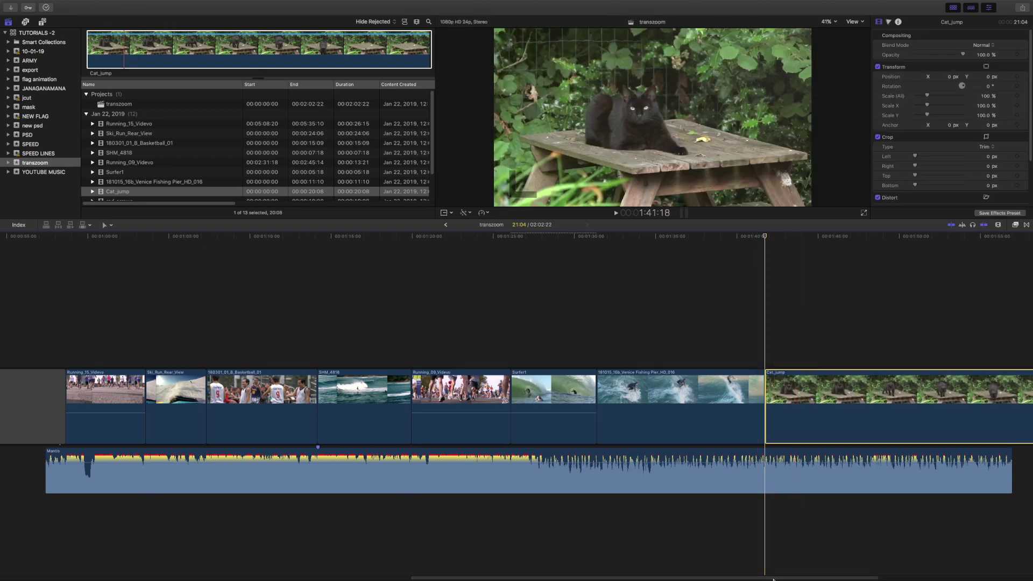
pyautogui.moveTo(779, 579); pyautogui.dragTo(871, 580)
pyautogui.press('space')
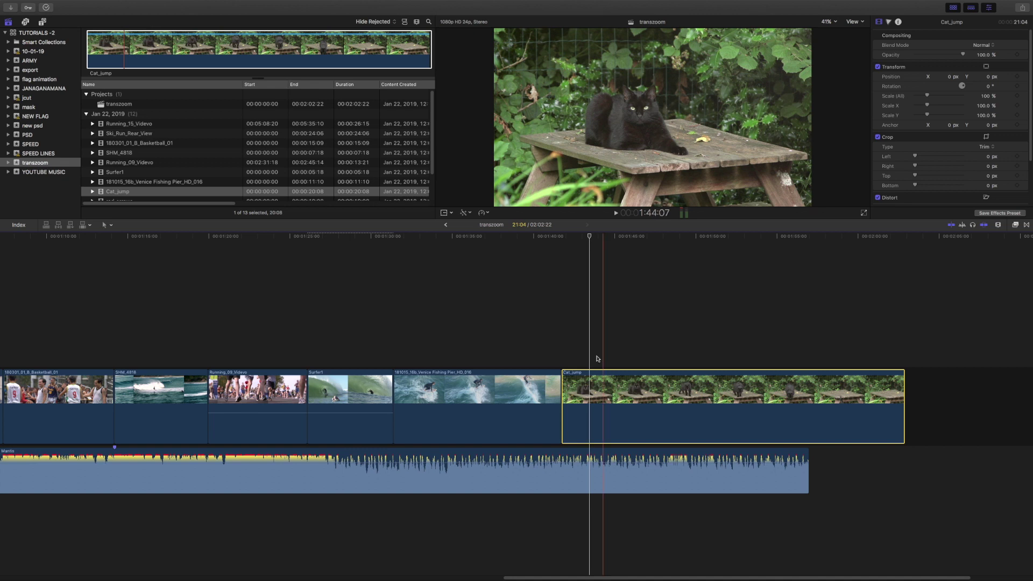
# Trim Cat_jump's start to the chosen frame, leaving 18:17, and review the cut
pyautogui.moveTo(590, 242)
pyautogui.mouseDown()
pyautogui.moveTo(659, 244)
pyautogui.moveTo(603, 257)
pyautogui.mouseUp()
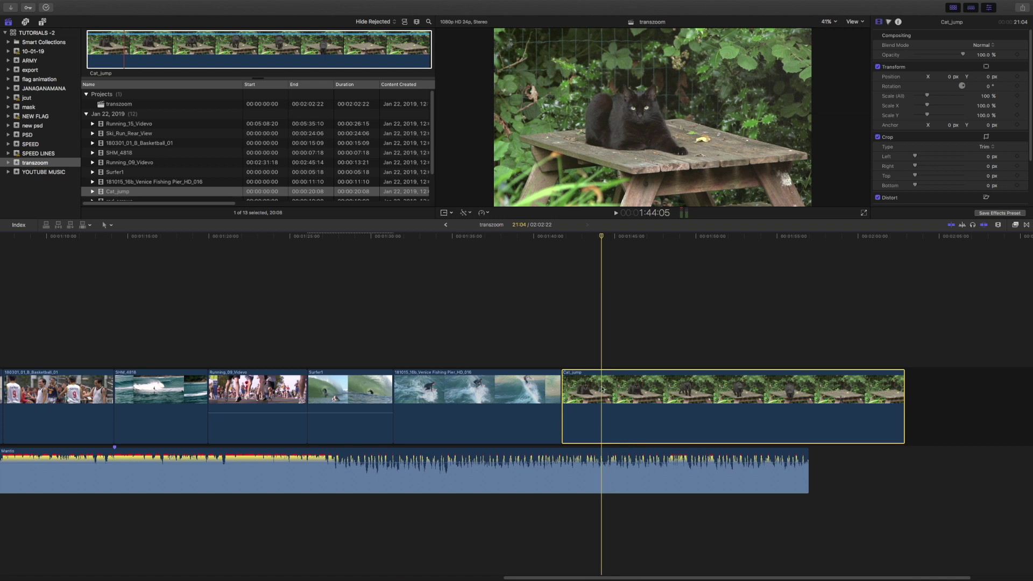
pyautogui.hotkey('alt', '[')
pyautogui.press('space')
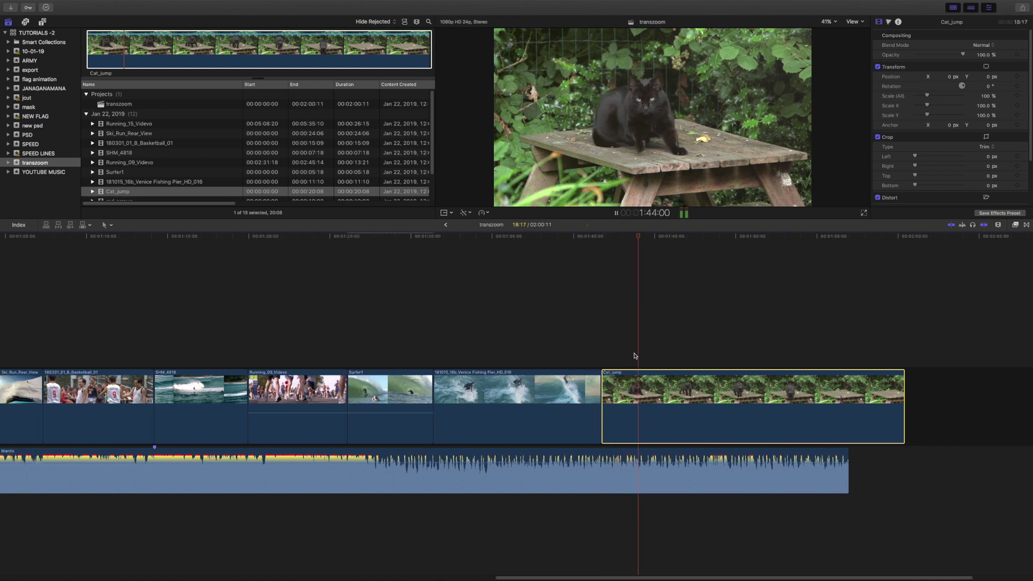
pyautogui.scroll(-2, 132, 185)
pyautogui.press('Down')
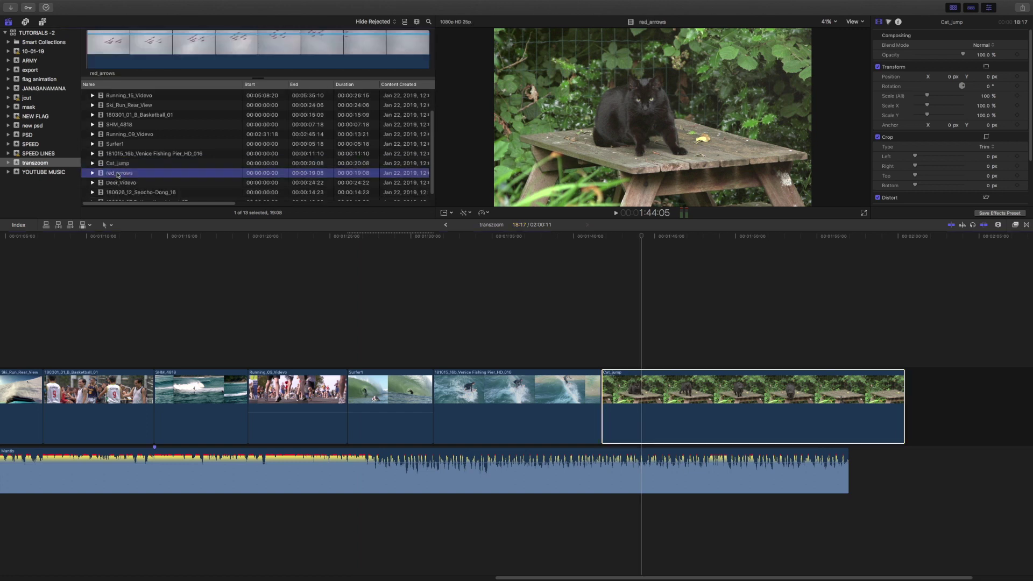
# Connect the whole Deer_Videvo clip above Cat_jump and review the cut to the deer
pyautogui.click(122, 184)
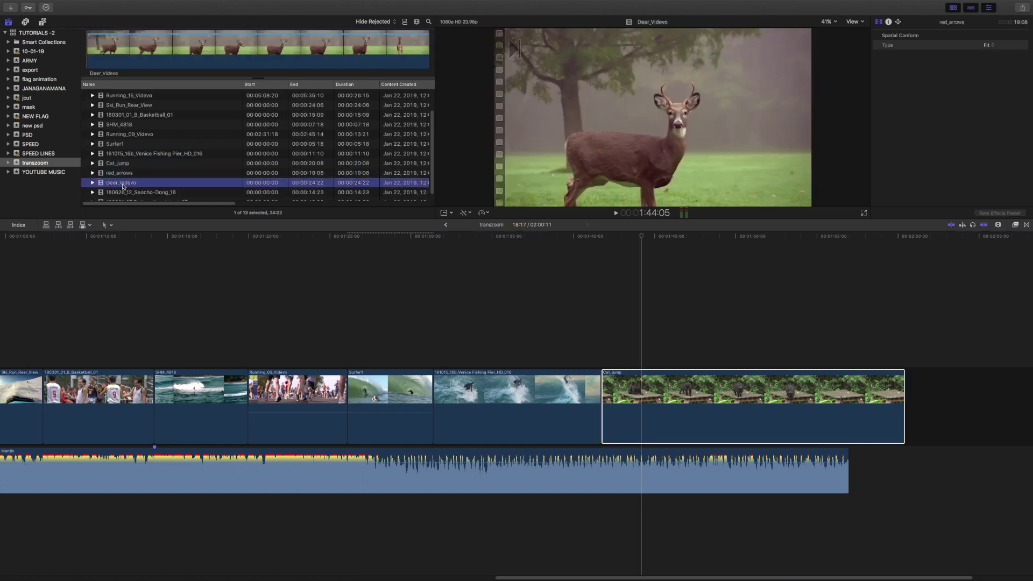
pyautogui.click(128, 60)
pyautogui.moveTo(114, 43); pyautogui.dragTo(646, 329)
pyautogui.moveTo(643, 237); pyautogui.dragTo(610, 239)
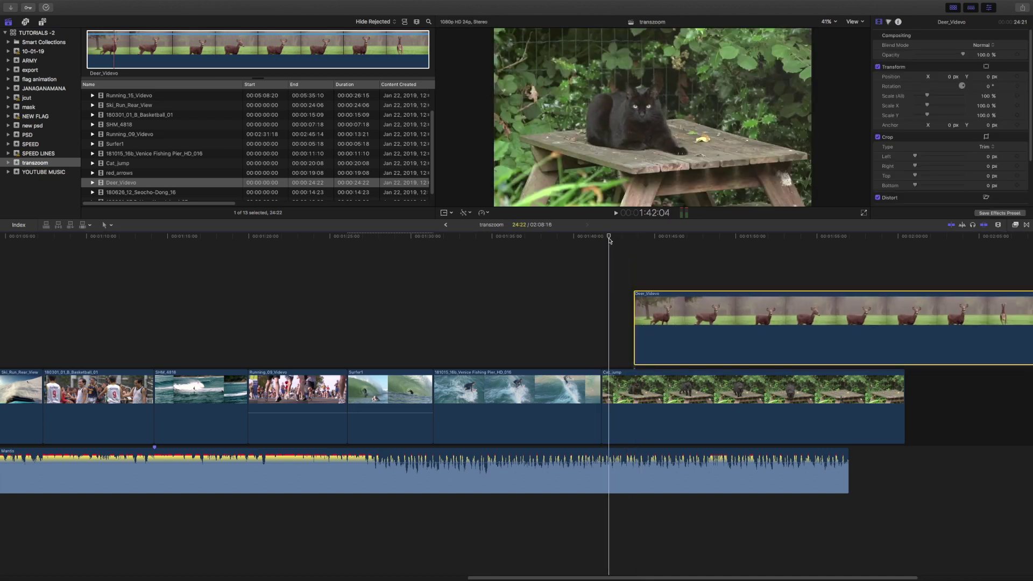
pyautogui.press('space')
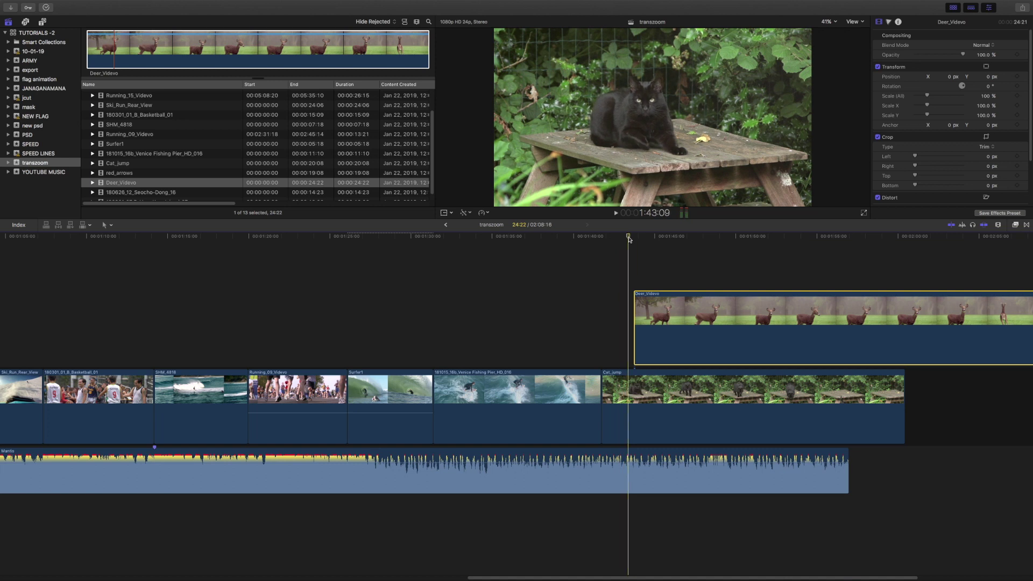
pyautogui.press('space')
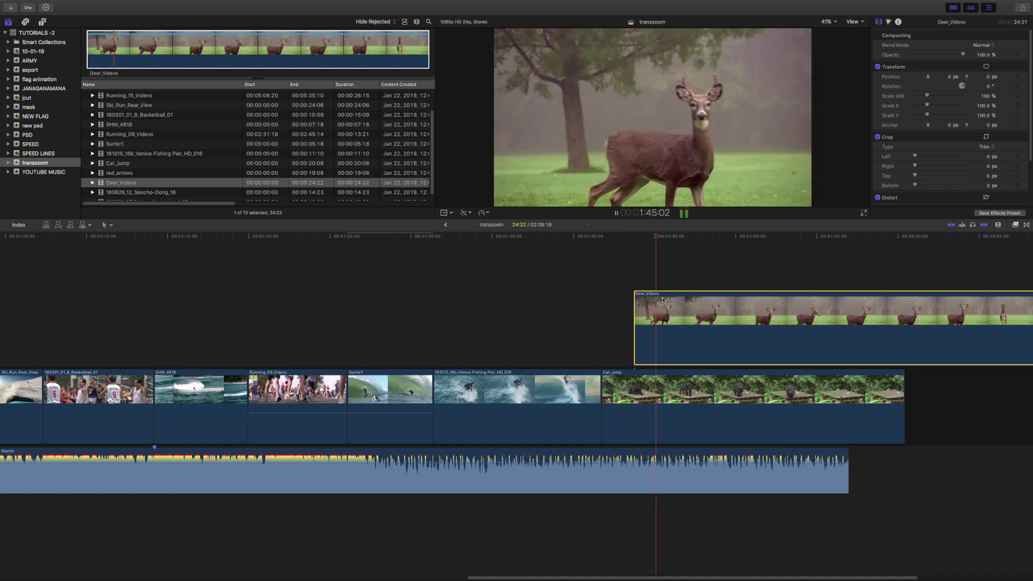
pyautogui.press('space')
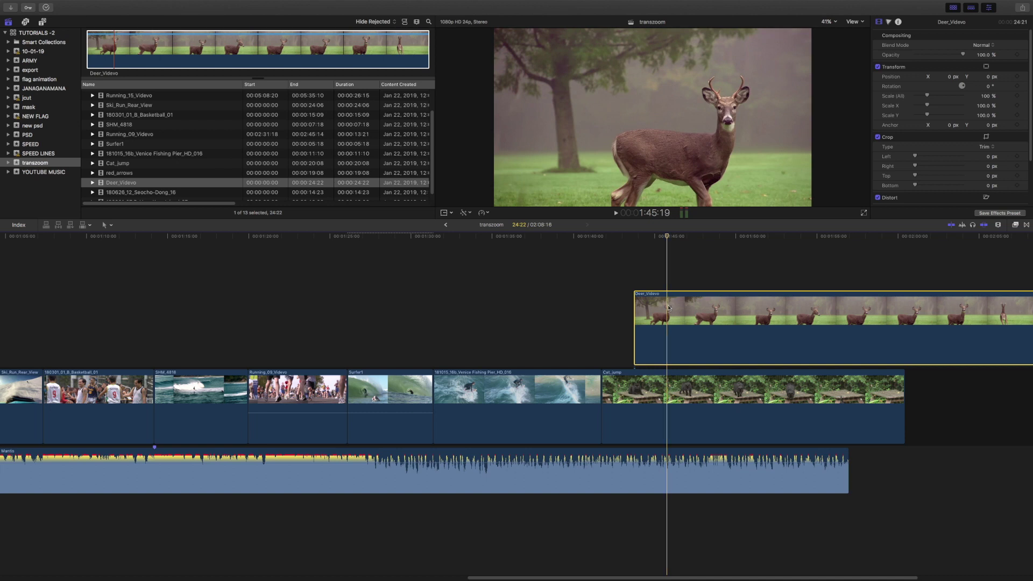
# Split Deer_Videvo at the playhead and shift its second part 08:16 later
pyautogui.press('super+b')
pyautogui.moveTo(668, 308); pyautogui.dragTo(810, 317)
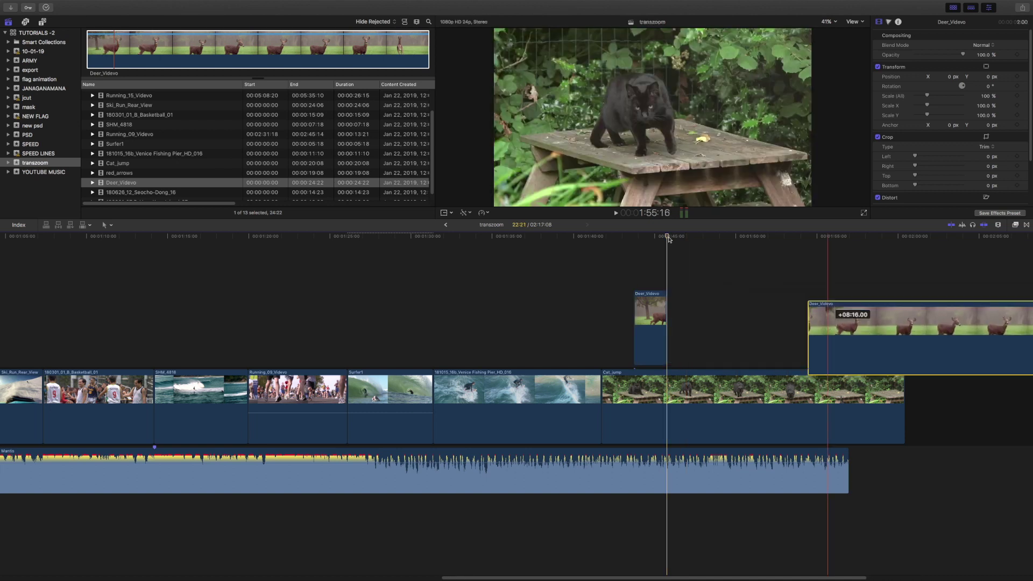
pyautogui.press('space')
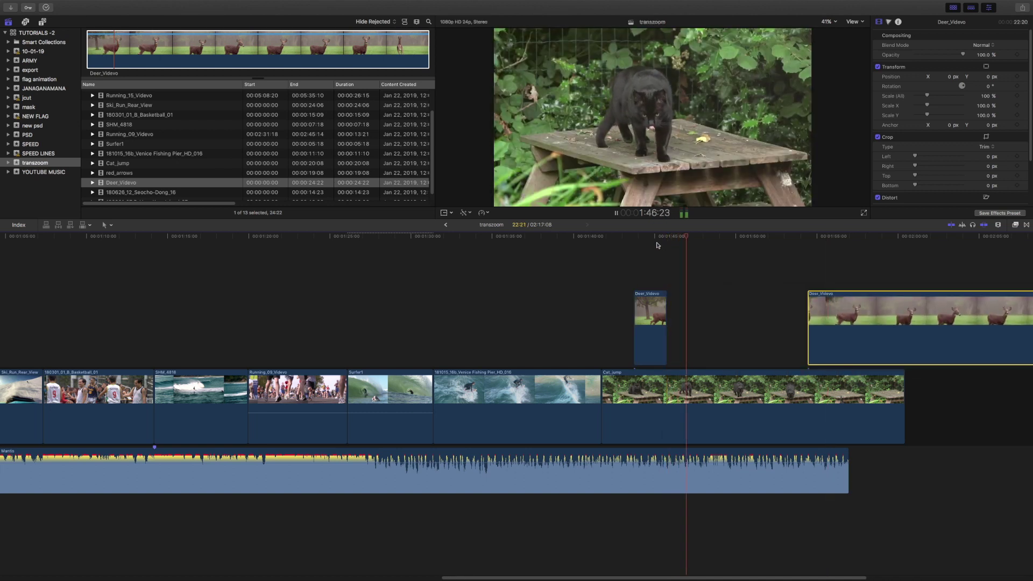
pyautogui.press('space')
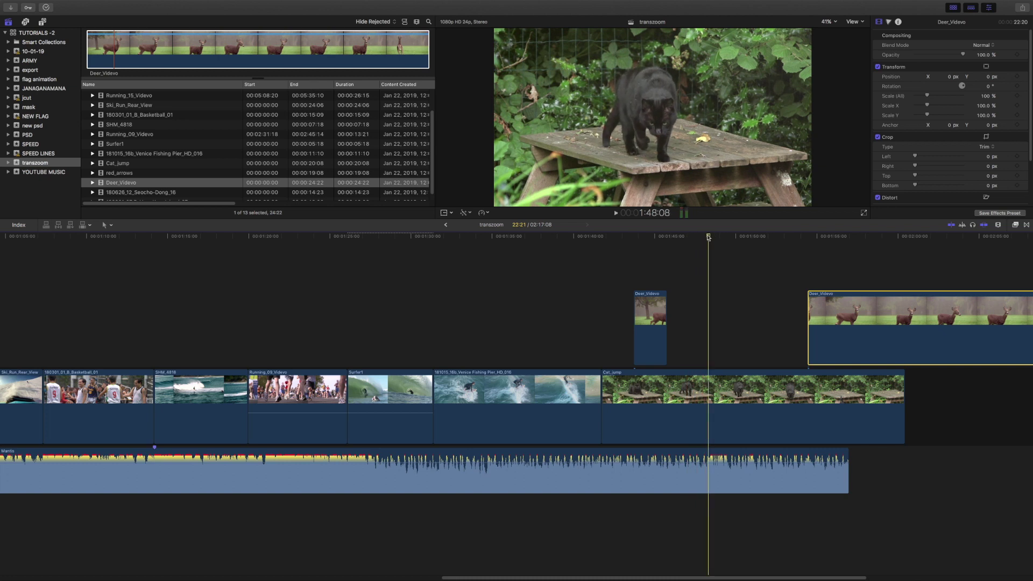
pyautogui.moveTo(708, 238); pyautogui.dragTo(667, 238)
# Split Cat_jump at the deer split point and select its right-hand piece
pyautogui.click(667, 397)
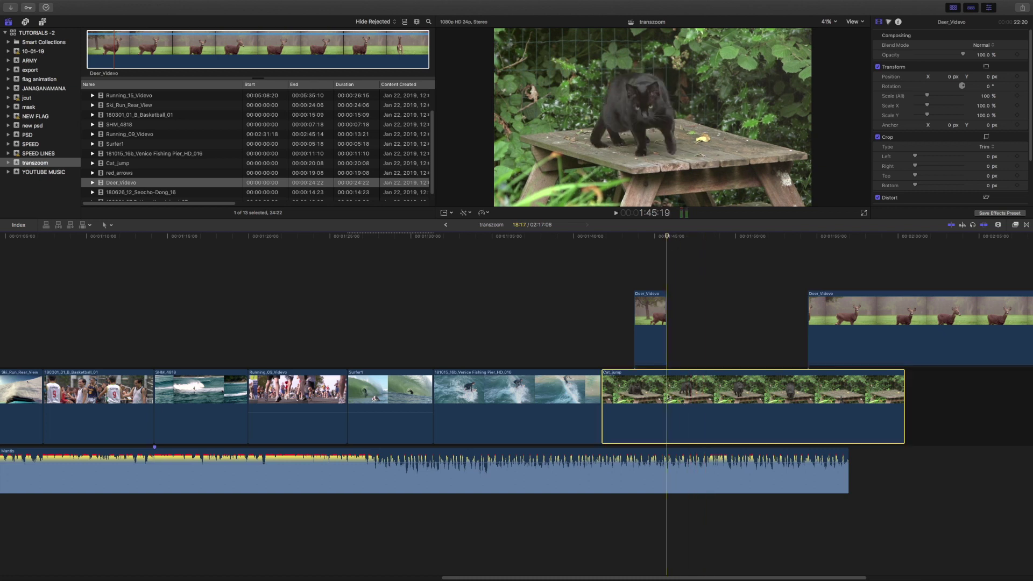
pyautogui.press('super+b')
pyautogui.click(699, 390)
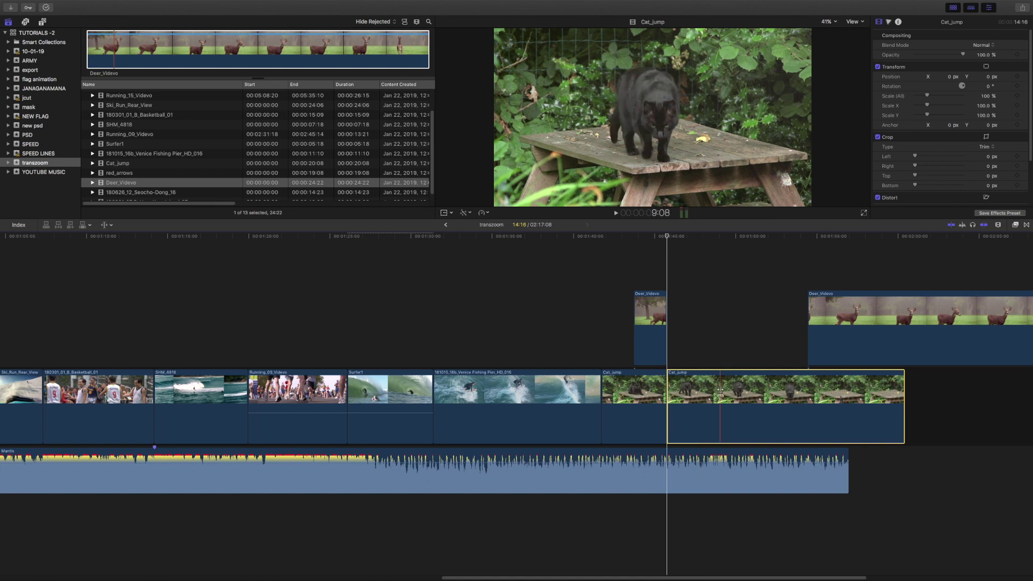
# Trim the second Cat_jump piece's start at the chosen frame, leaving 09:09
pyautogui.moveTo(704, 389); pyautogui.dragTo(684, 392)
pyautogui.moveTo(668, 237); pyautogui.dragTo(736, 240)
pyautogui.moveTo(744, 398); pyautogui.dragTo(757, 398)
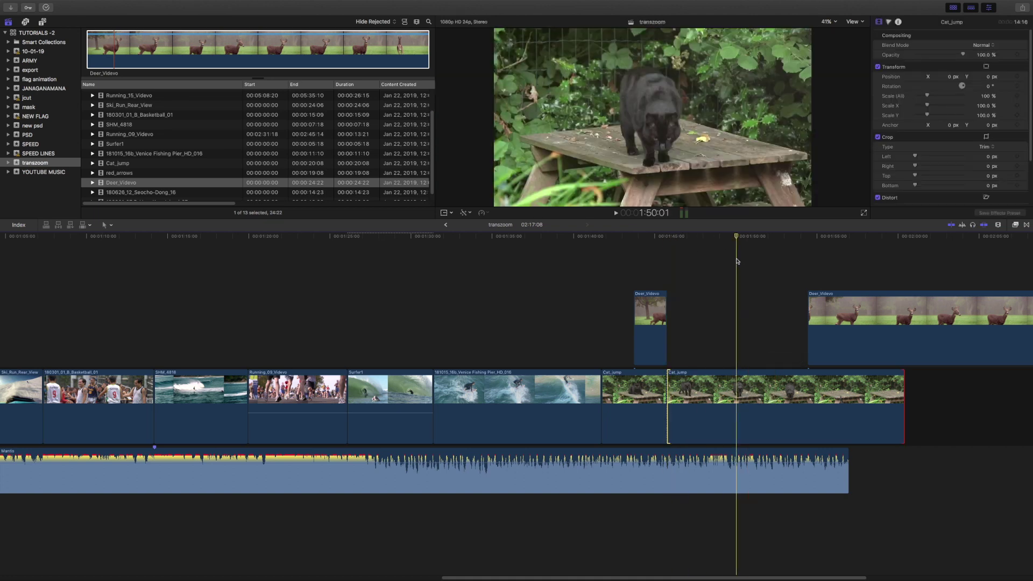
pyautogui.moveTo(736, 237); pyautogui.dragTo(750, 354)
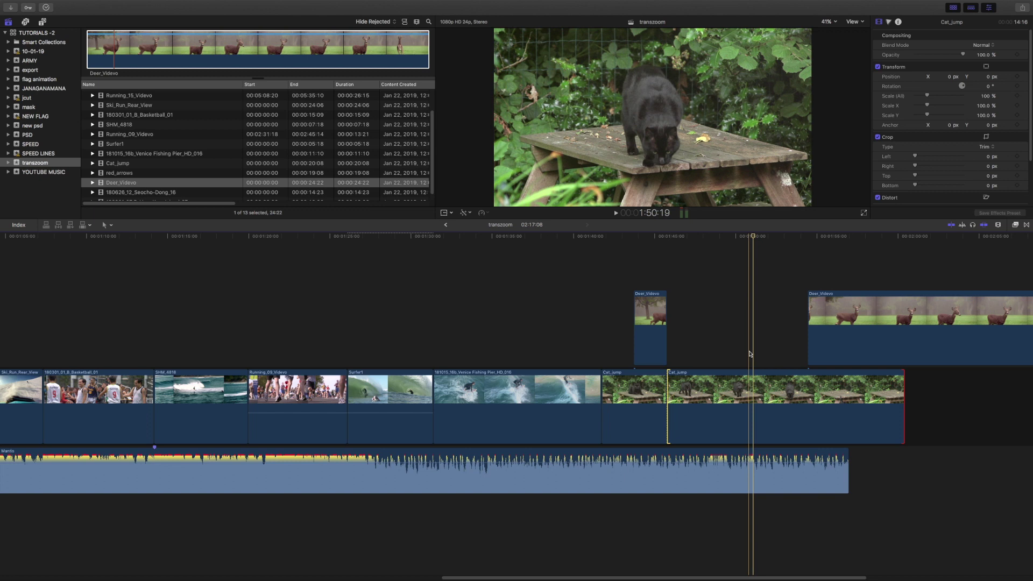
pyautogui.click(756, 390)
pyautogui.hotkey('alt', '[')
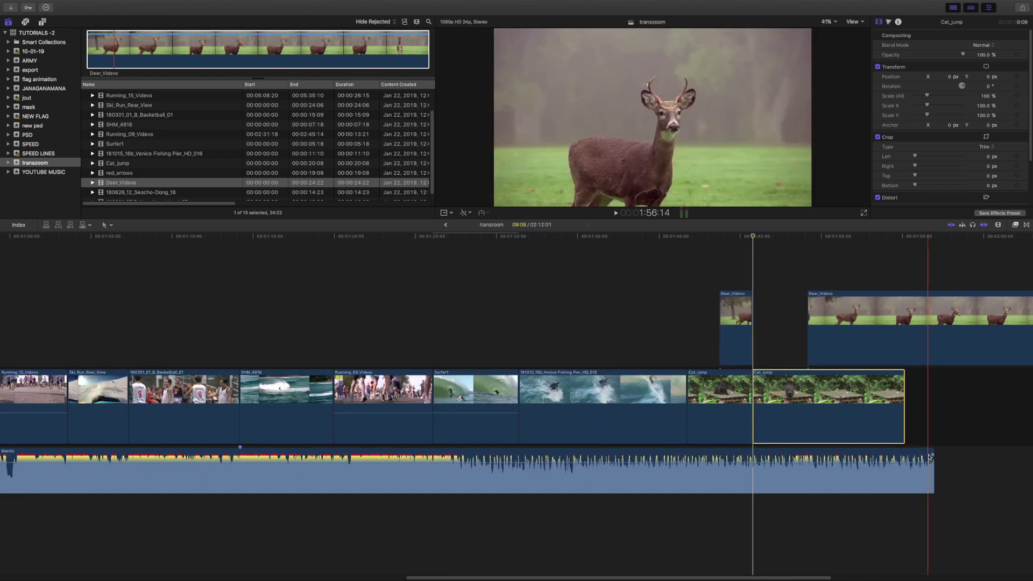
# Lengthen the Mantis music so the project runs 02:19:01, and review the edit
pyautogui.moveTo(784, 577); pyautogui.dragTo(915, 576)
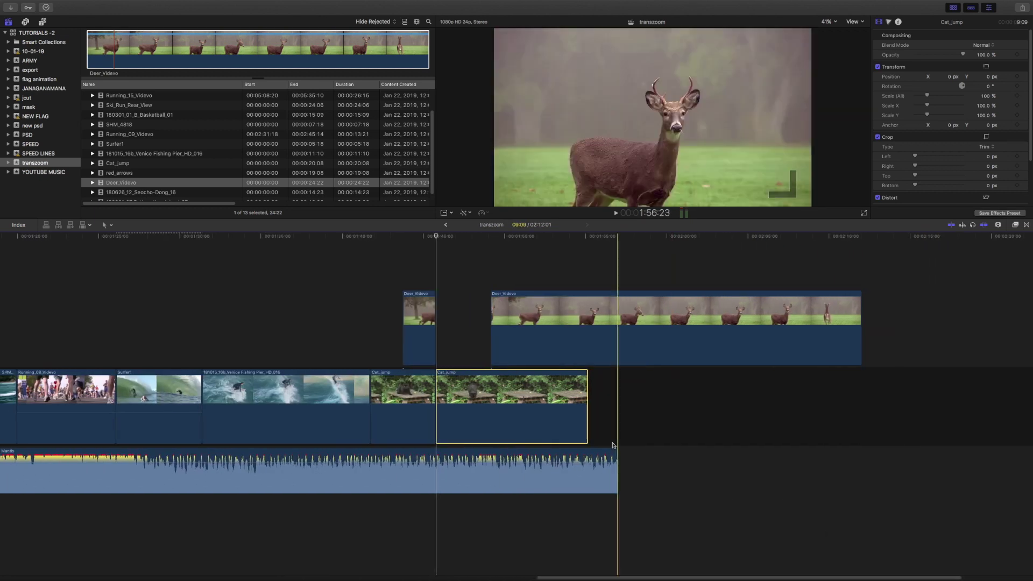
pyautogui.moveTo(617, 461); pyautogui.dragTo(974, 464)
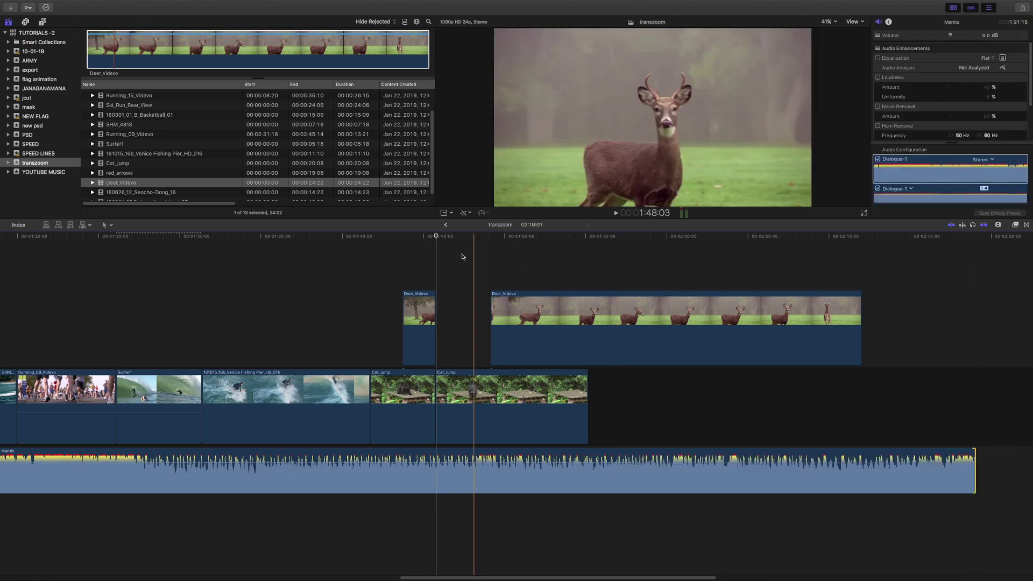
pyautogui.press('space')
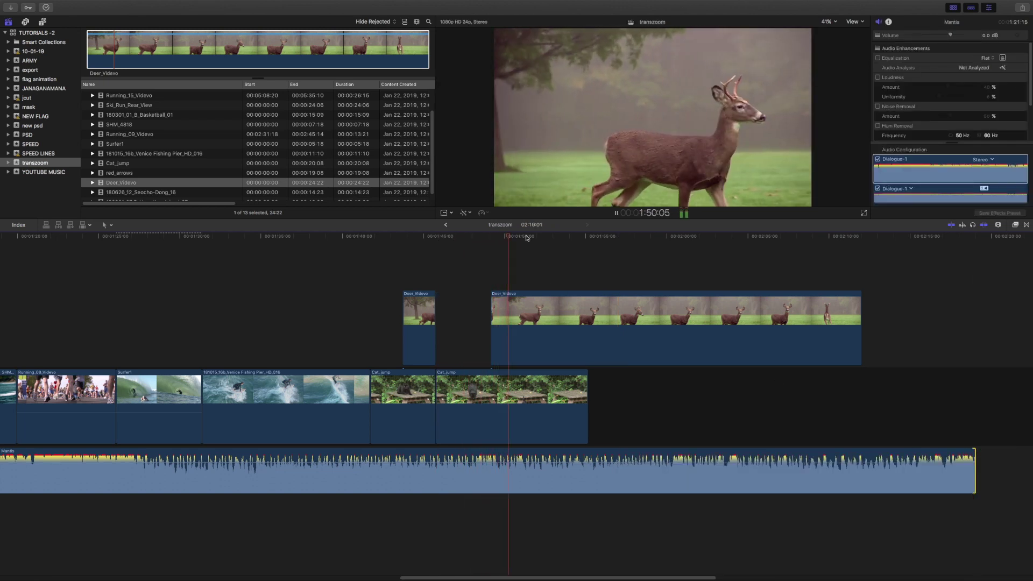
pyautogui.press('space')
# Cut the later Deer_Videvo down to a short piece and end the second Cat_jump with it
pyautogui.click(520, 311)
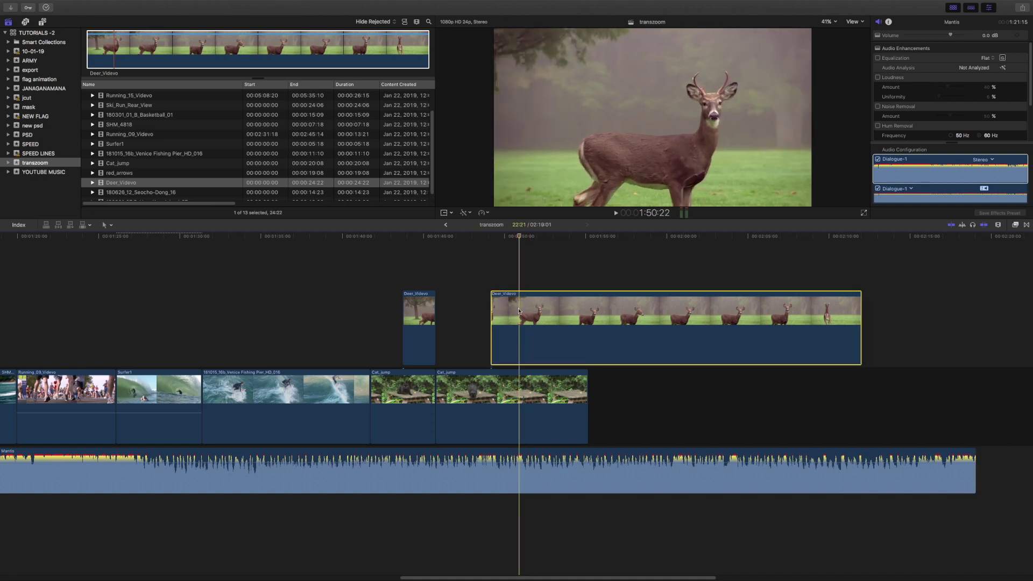
pyautogui.hotkey('alt', ']')
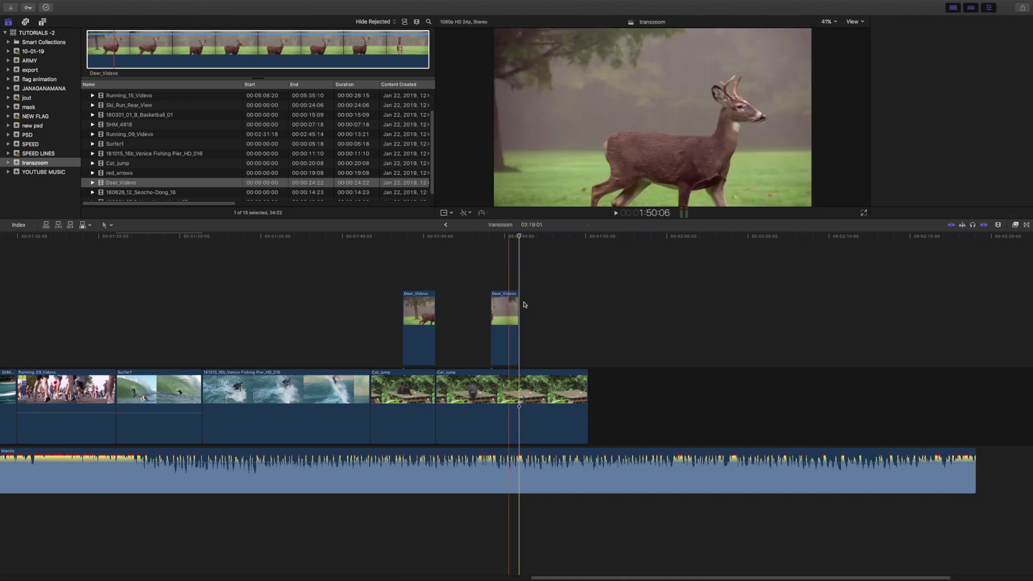
pyautogui.moveTo(520, 305); pyautogui.dragTo(533, 305)
pyautogui.press('space')
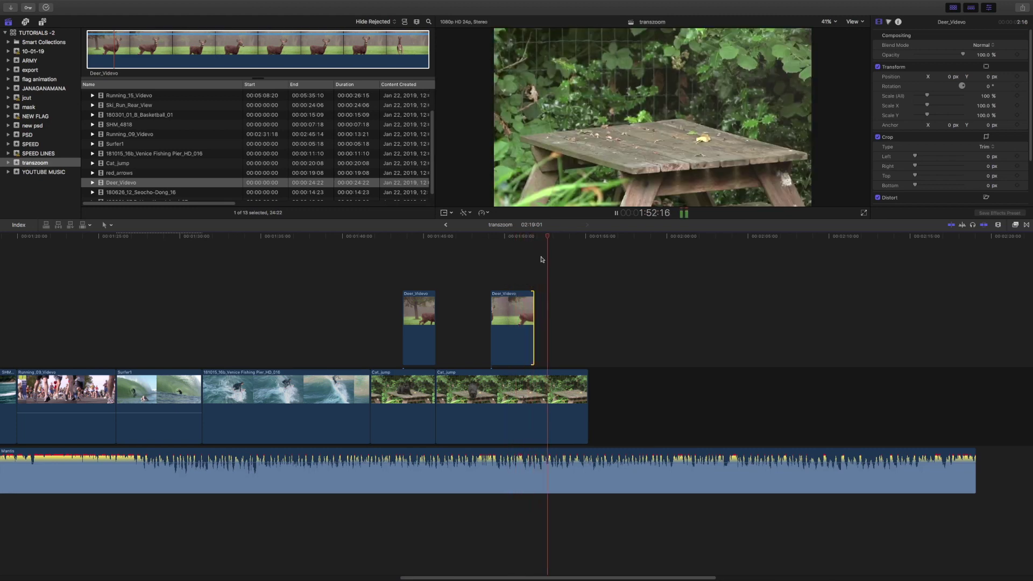
pyautogui.moveTo(549, 239)
pyautogui.mouseDown()
pyautogui.moveTo(478, 242)
pyautogui.moveTo(534, 253)
pyautogui.mouseUp()
pyautogui.moveTo(587, 398); pyautogui.dragTo(528, 396)
pyautogui.click(138, 192)
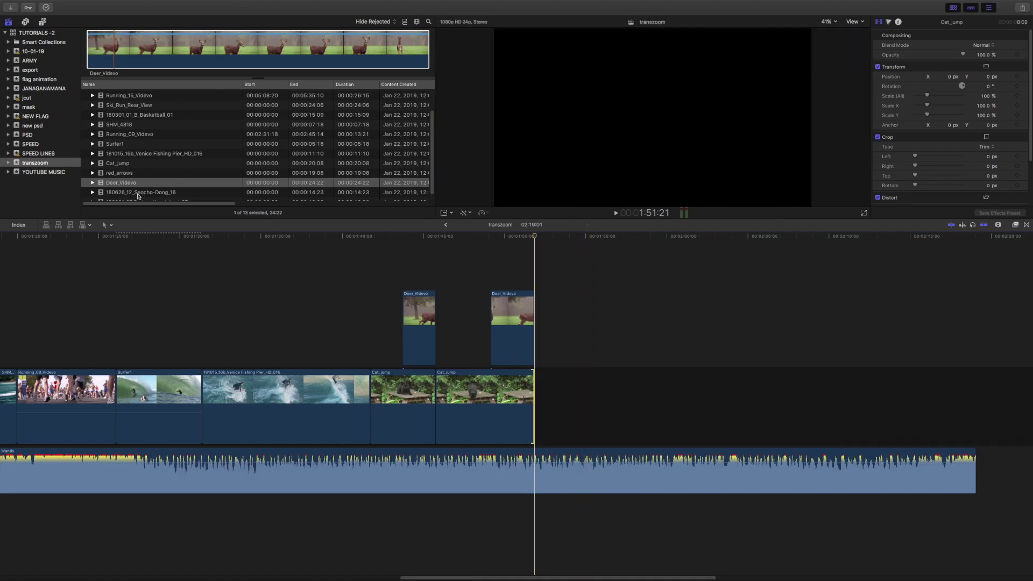
# Place the whole red_arrows clip on the storyline after Cat_jump and play it
pyautogui.click(121, 184)
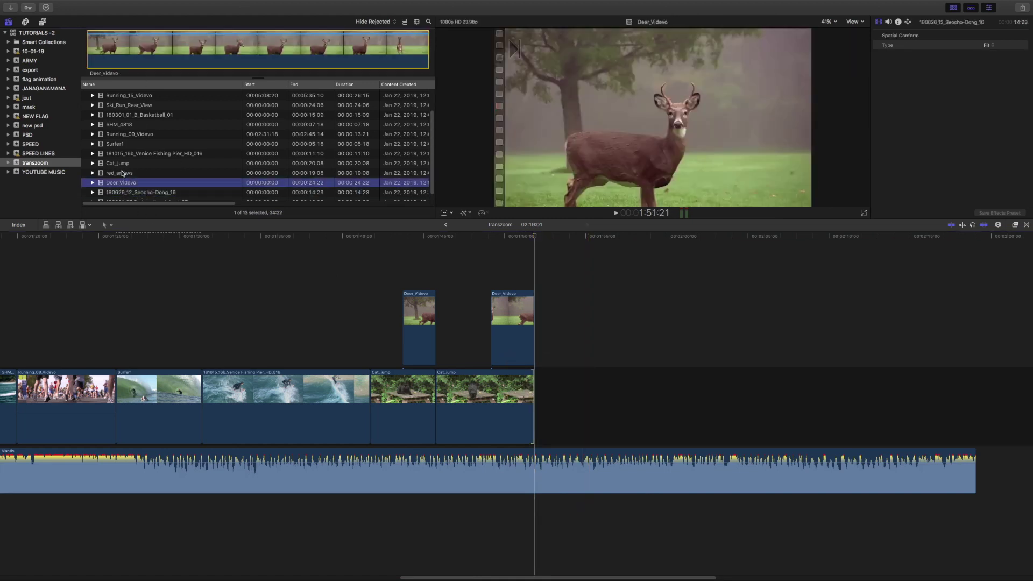
pyautogui.press('Up')
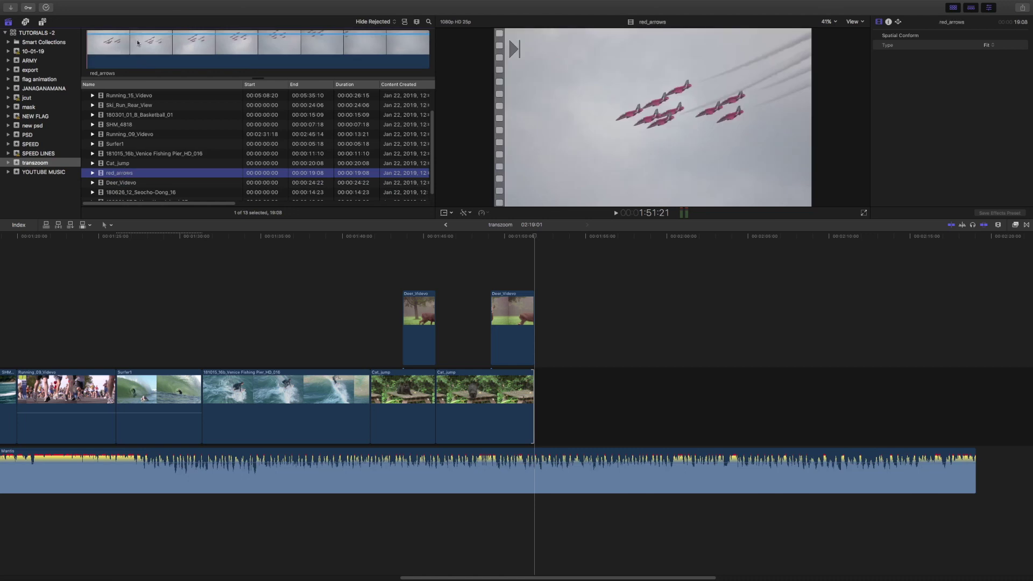
pyautogui.click(193, 42)
pyautogui.moveTo(179, 42); pyautogui.dragTo(491, 190)
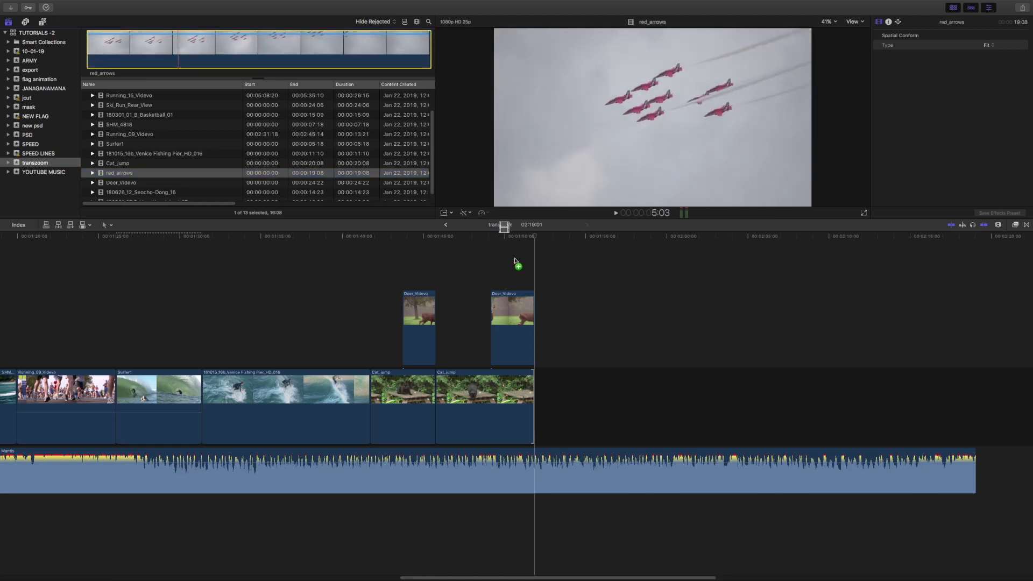
pyautogui.moveTo(515, 261); pyautogui.dragTo(539, 351)
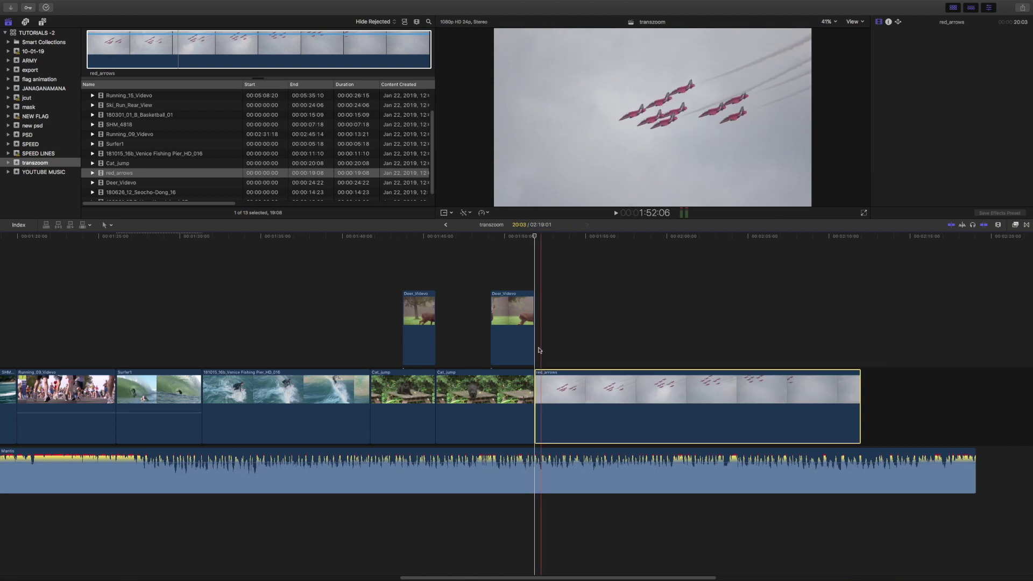
pyautogui.press('space')
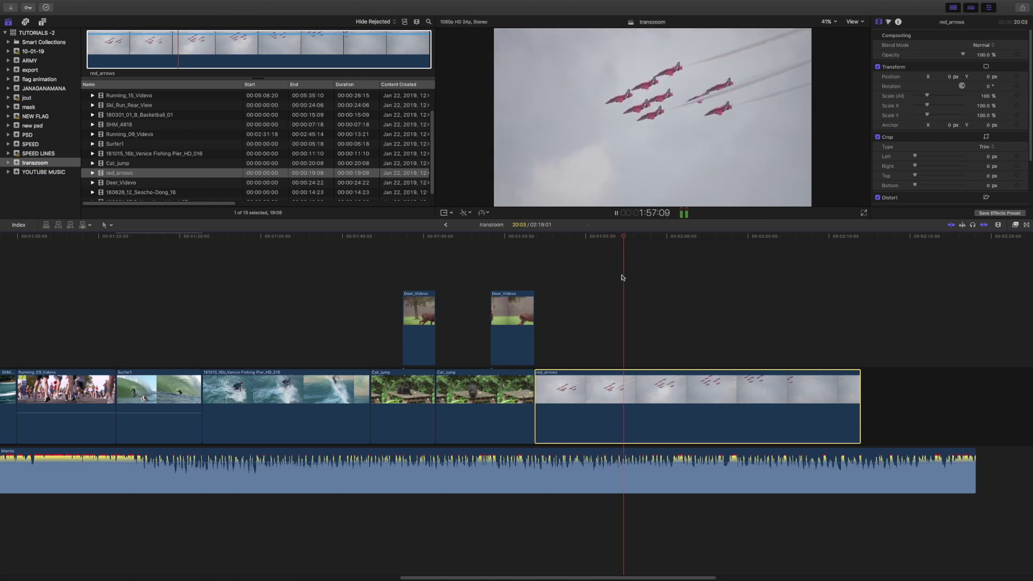
# Trim red_arrows' end at the chosen cut point, leaving 05:02
pyautogui.click(619, 280)
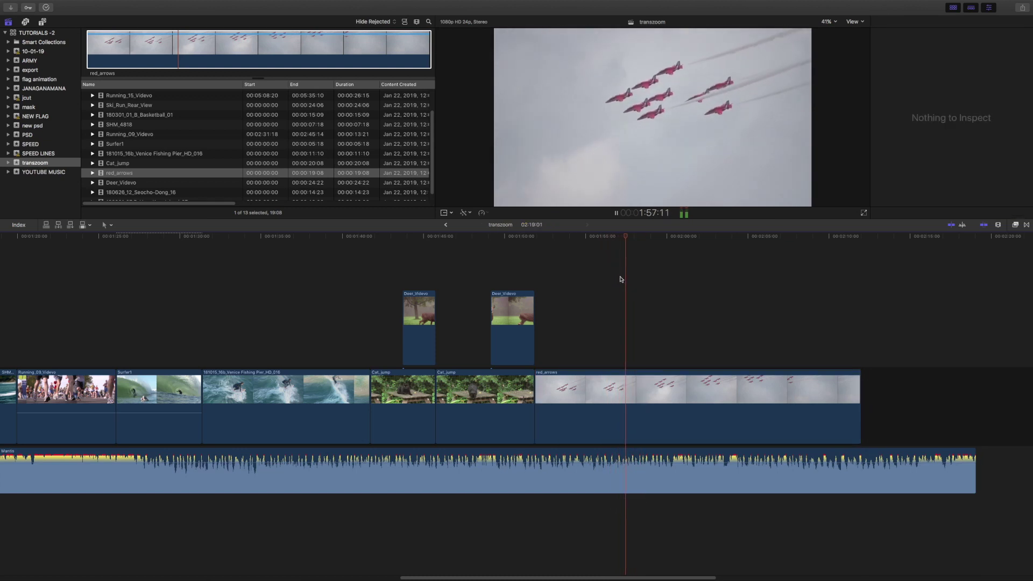
pyautogui.press('space')
pyautogui.click(618, 237)
pyautogui.press('super+4')
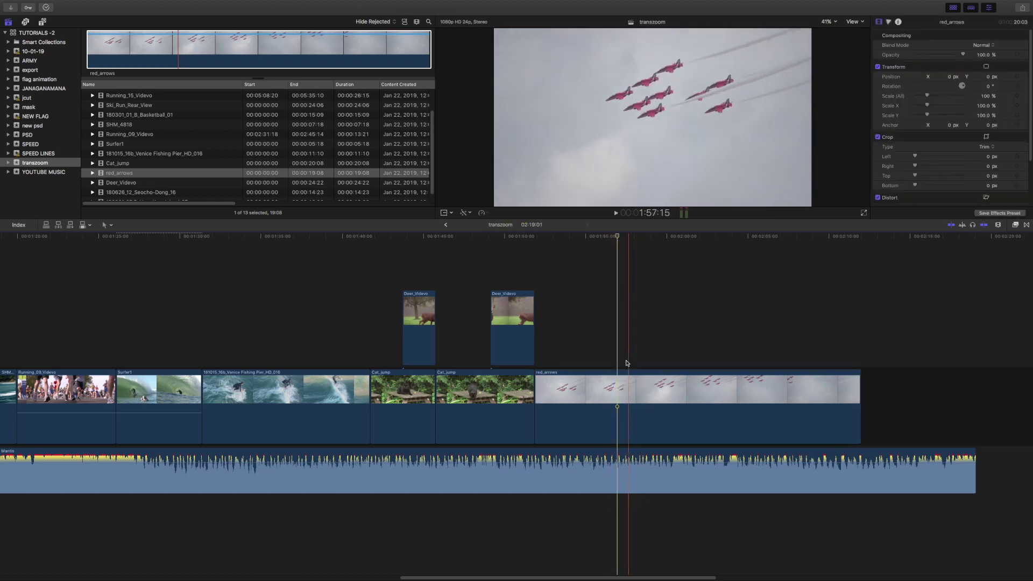
pyautogui.click(618, 383)
pyautogui.hotkey('alt', ']')
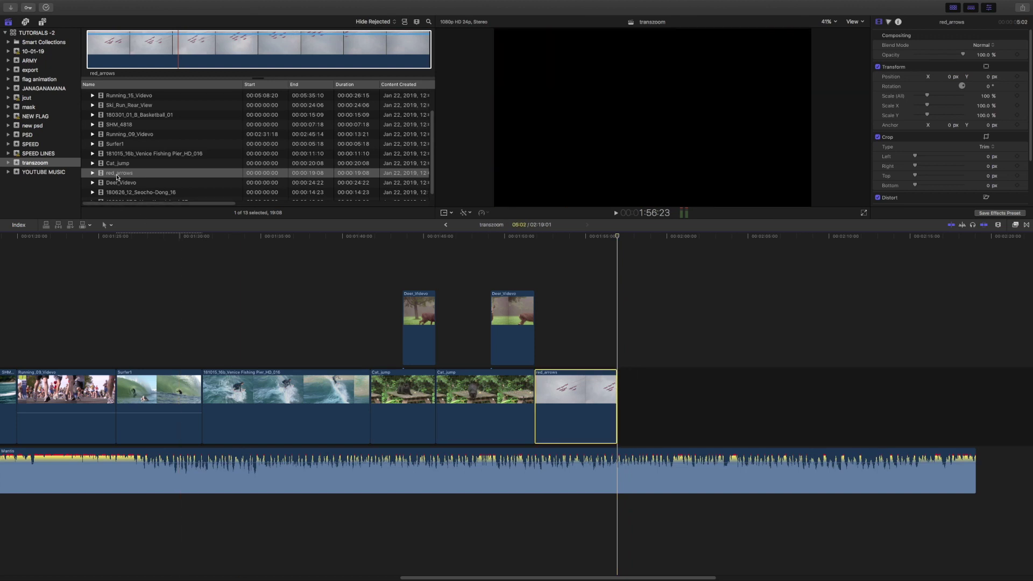
# Preview Deer_Videvo and then 180626_12_Seocho-Dong_16 in the browser
pyautogui.click(121, 182)
pyautogui.click(128, 190)
pyautogui.scroll(-1, 127, 190)
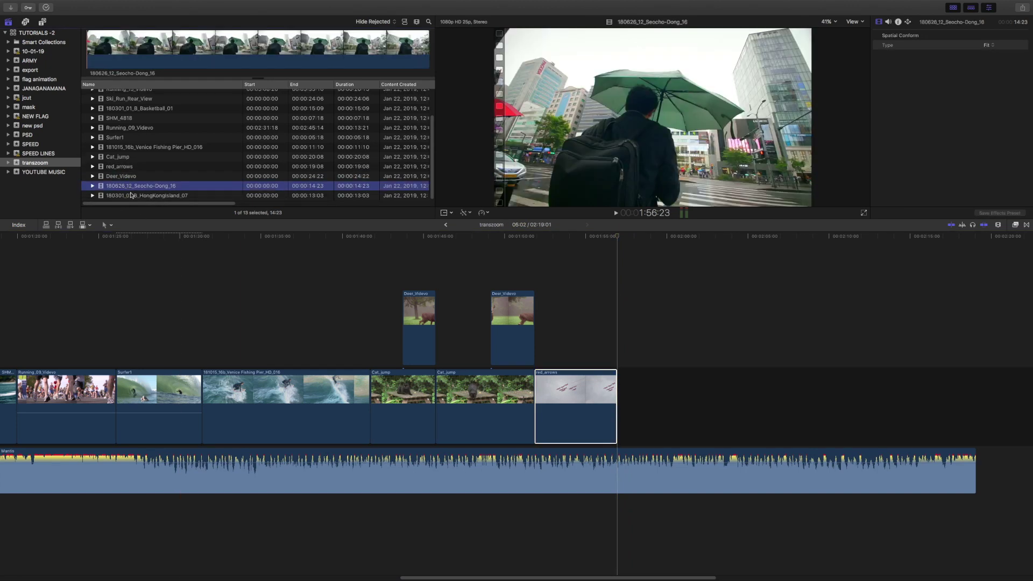
# Add a short range of HongKongIsland_07 after red_arrows and trim its end to the chosen cut point
pyautogui.click(130, 195)
pyautogui.moveTo(99, 48); pyautogui.dragTo(609, 363)
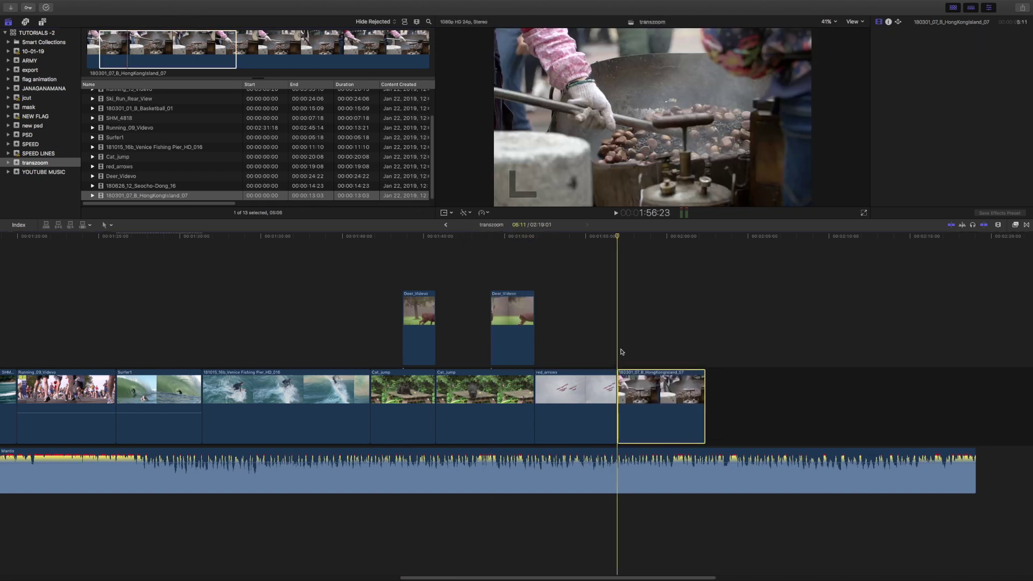
pyautogui.press('space')
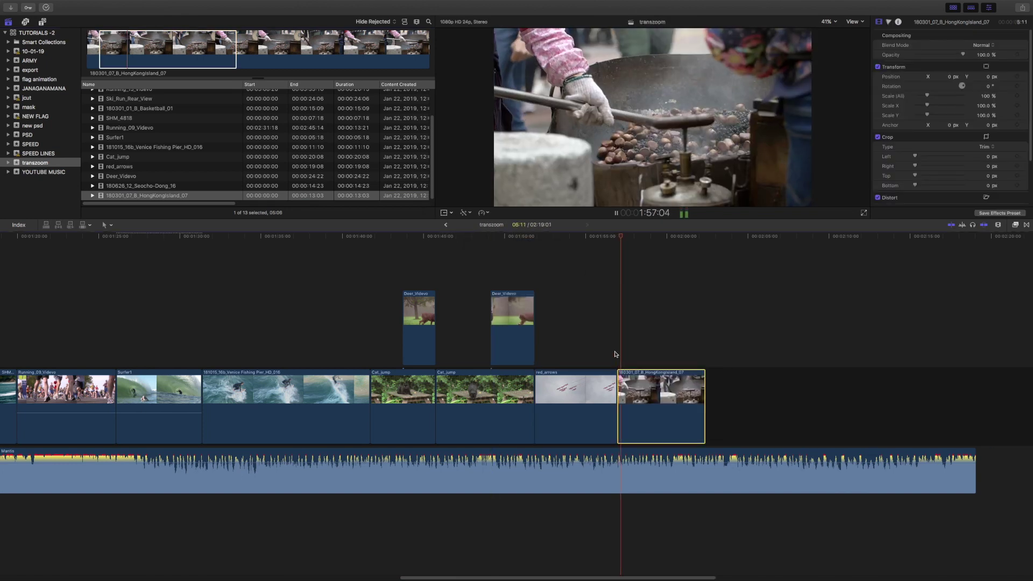
pyautogui.click(660, 349)
pyautogui.press('space')
pyautogui.click(646, 283)
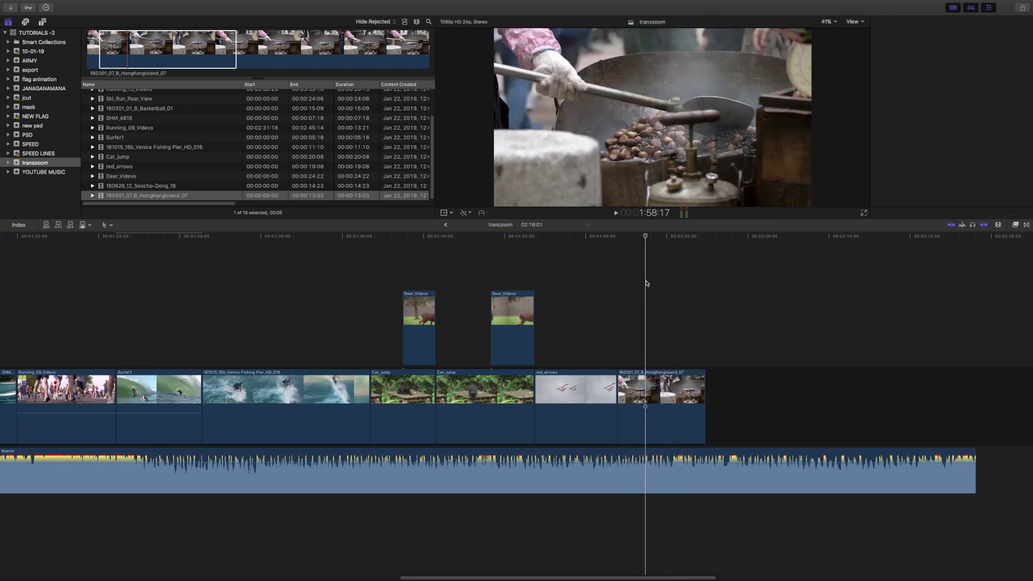
pyautogui.press('space')
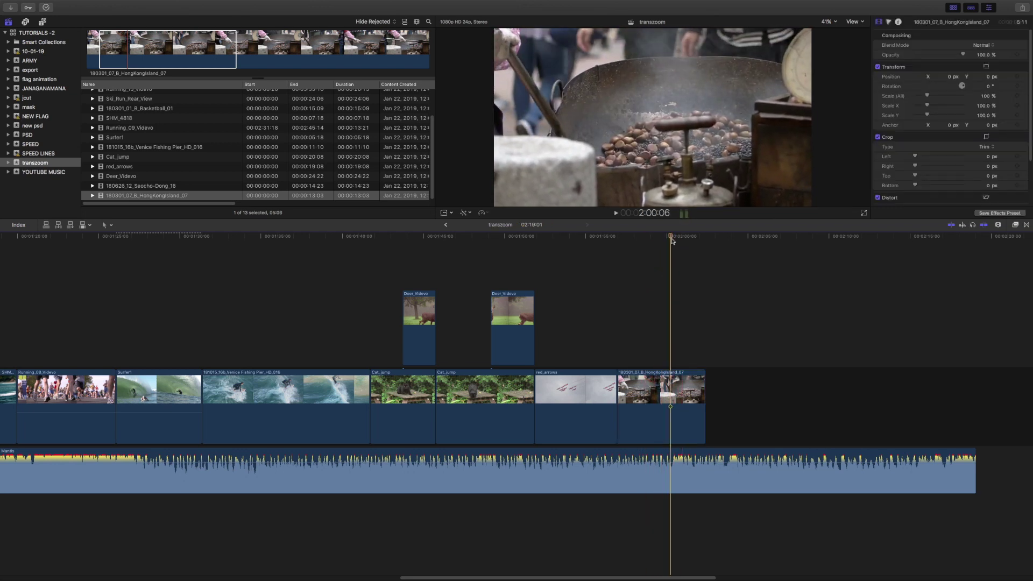
pyautogui.moveTo(671, 240); pyautogui.dragTo(661, 246)
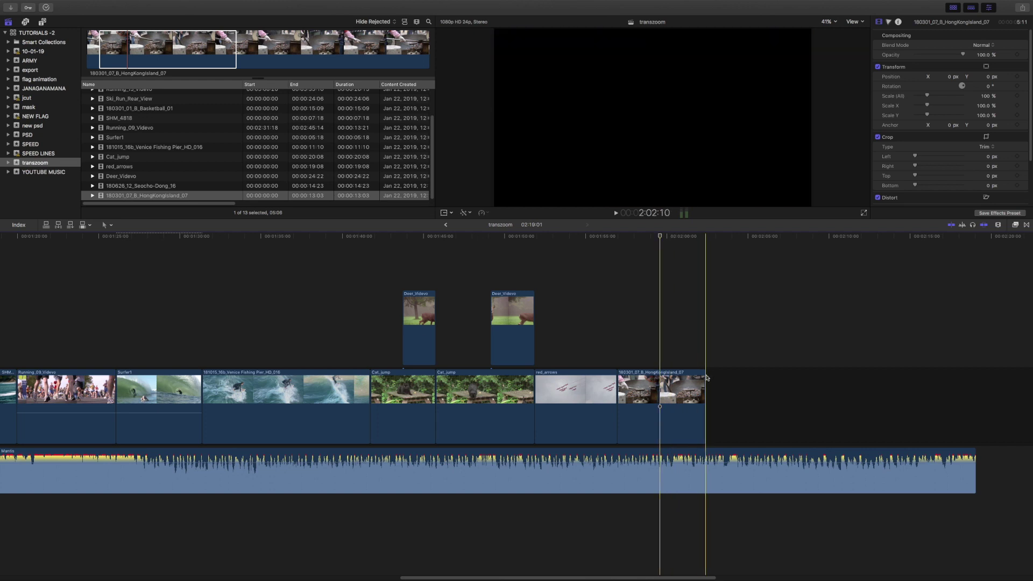
pyautogui.moveTo(703, 377); pyautogui.dragTo(658, 387)
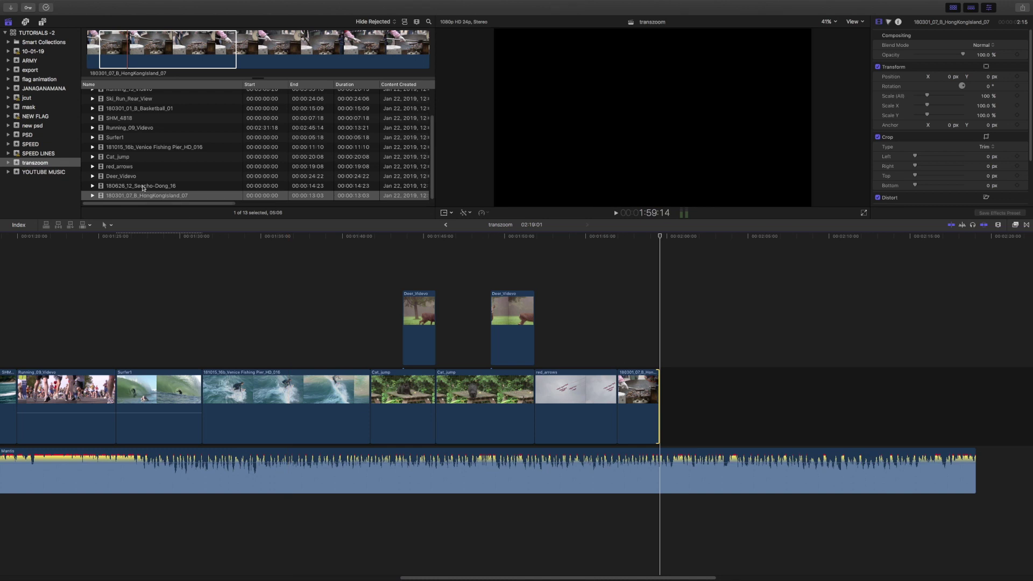
# Add Seocho-Dong_16 after the HongKongIsland clip and trim its end edge to the cut point
pyautogui.click(144, 187)
pyautogui.moveTo(144, 189); pyautogui.dragTo(325, 136)
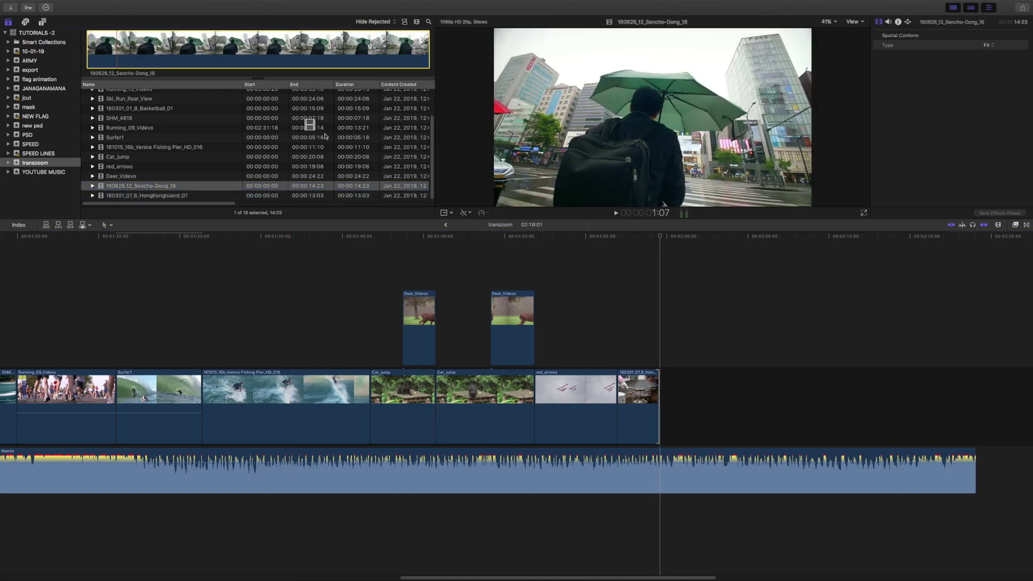
pyautogui.moveTo(485, 240); pyautogui.dragTo(662, 376)
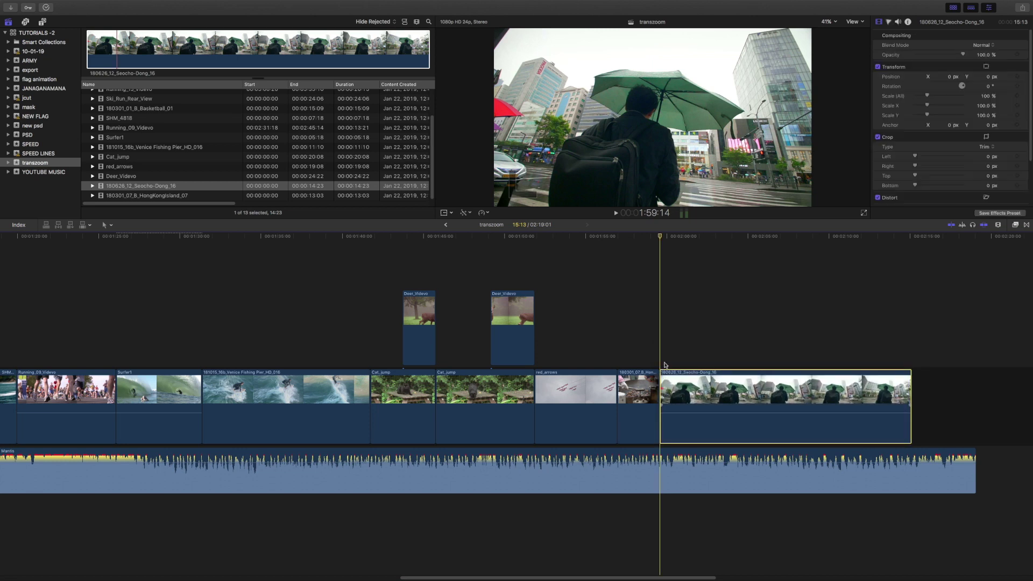
pyautogui.press('space')
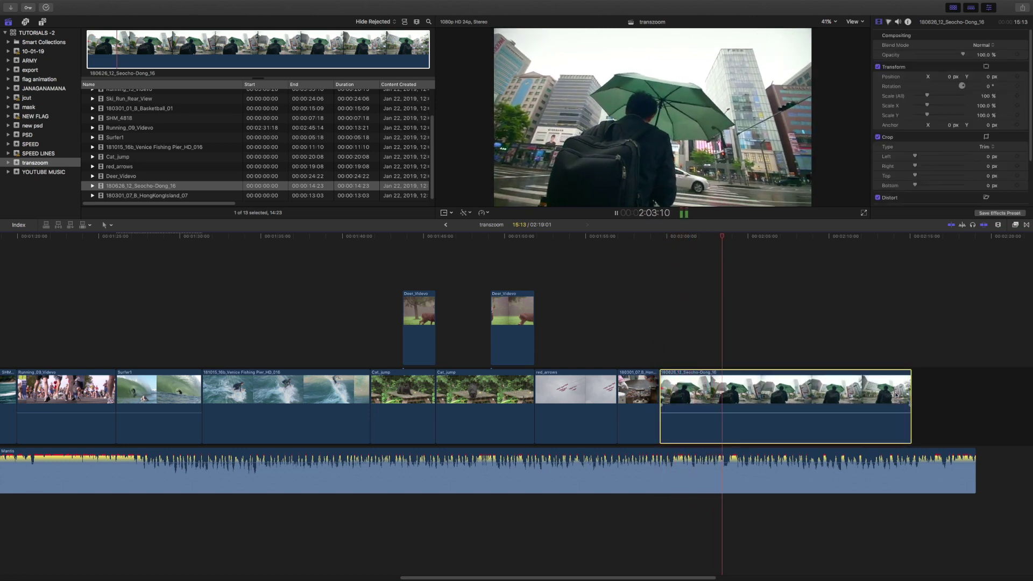
pyautogui.press('space')
pyautogui.moveTo(908, 392); pyautogui.dragTo(725, 447)
# Trim the Mantis music to end at the last video frame, then scrub the running clips
pyautogui.click(727, 454)
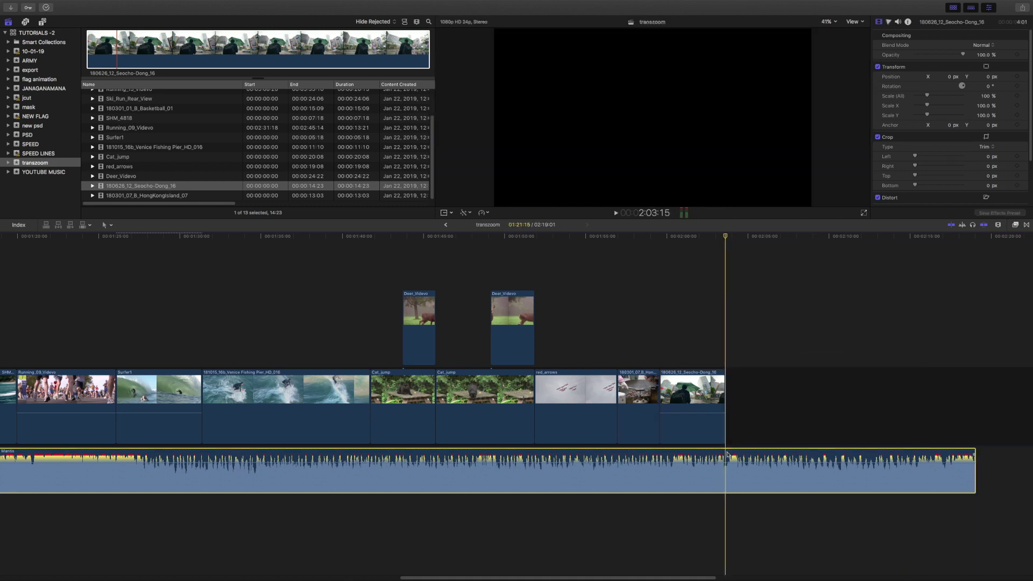
pyautogui.hotkey('alt', ']')
pyautogui.press('super+minus')
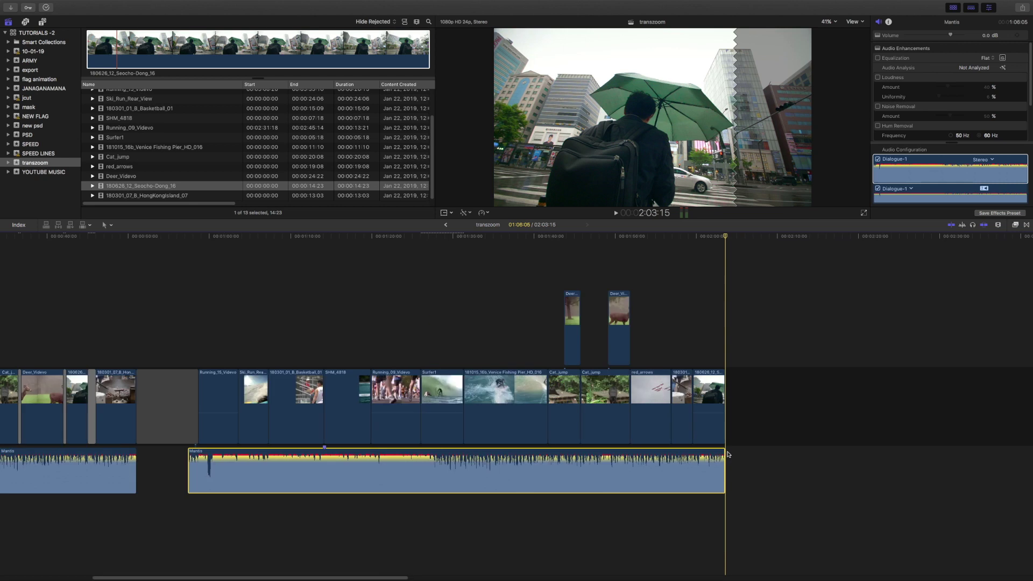
pyautogui.click(225, 312)
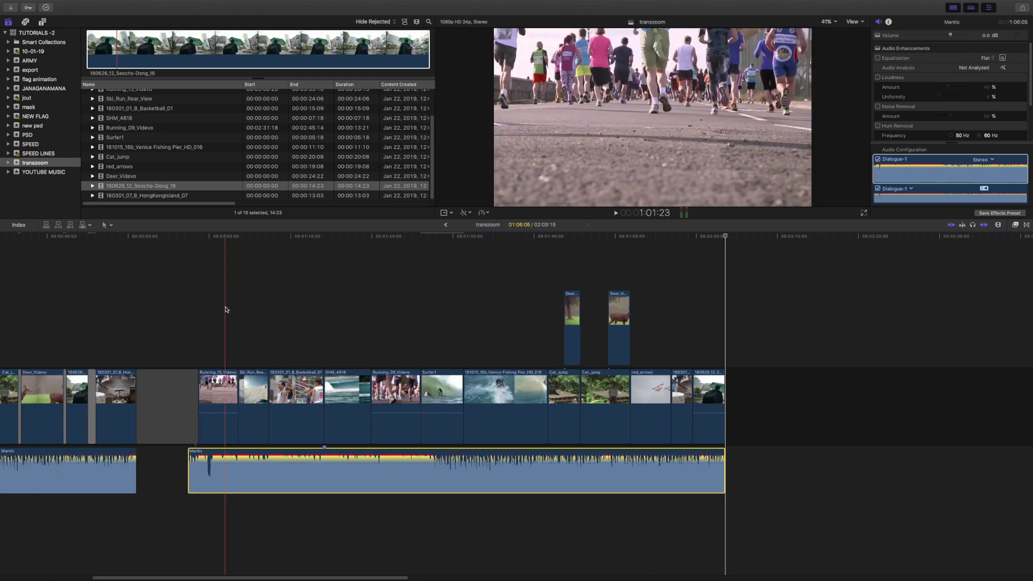
pyautogui.moveTo(226, 242); pyautogui.dragTo(347, 256)
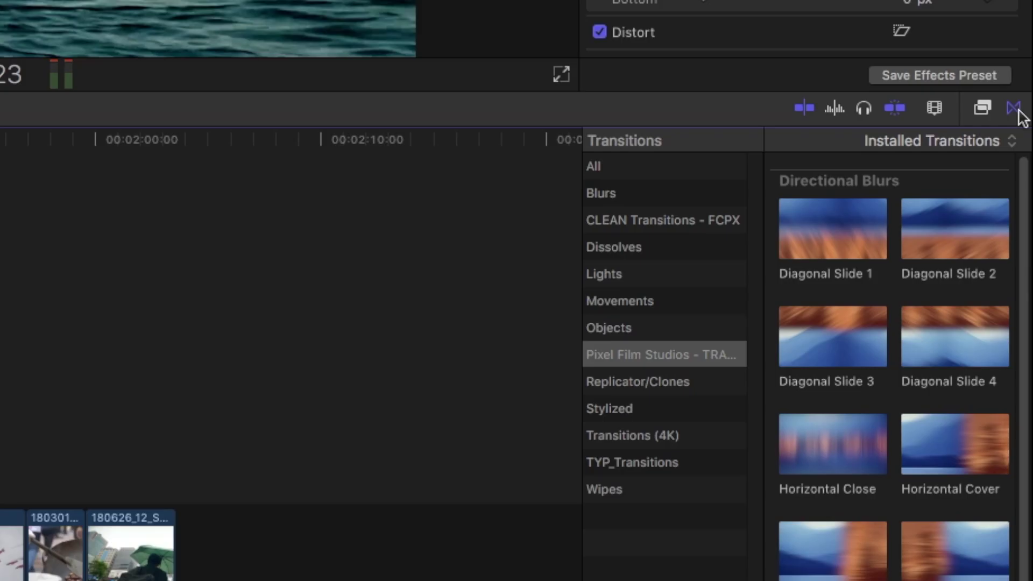
# Browse the Objects, Movements, Lights and Dissolves transitions, then show the Pixel Film Studios Directional Blurs set
pyautogui.click(1027, 226)
pyautogui.click(1028, 226)
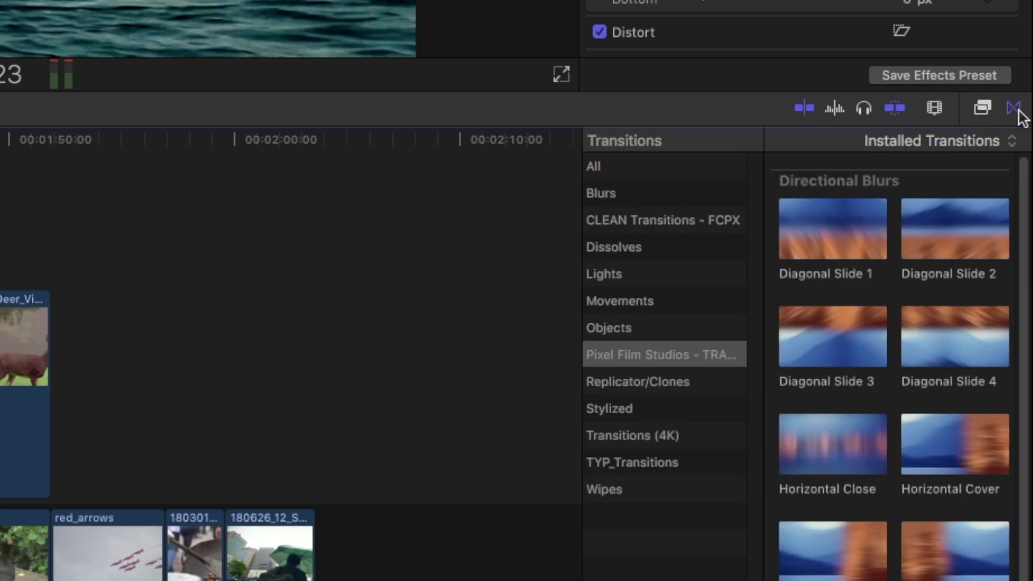
pyautogui.click(623, 330)
pyautogui.click(622, 303)
pyautogui.click(616, 277)
pyautogui.click(627, 333)
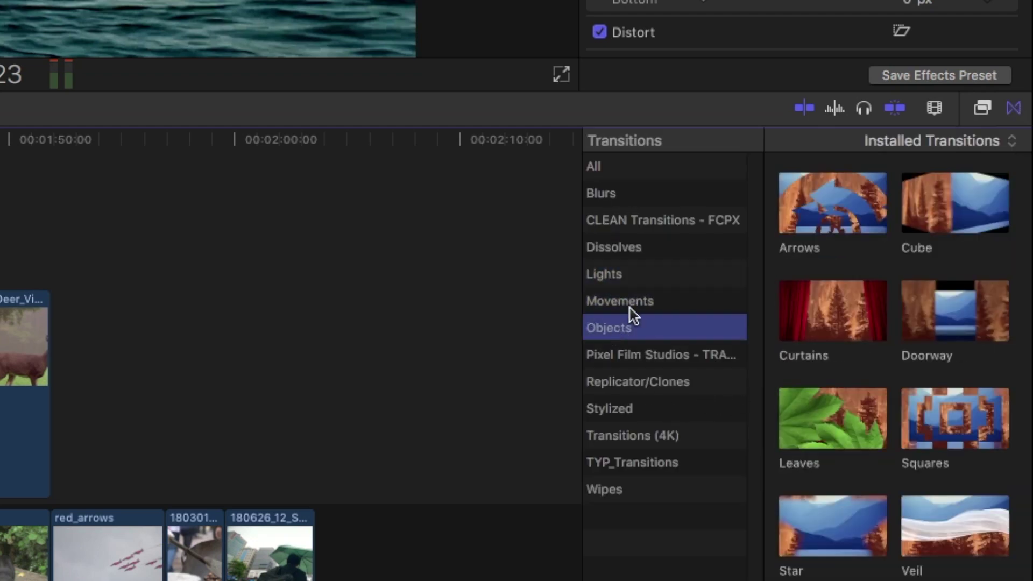
pyautogui.click(629, 305)
pyautogui.click(621, 277)
pyautogui.click(618, 252)
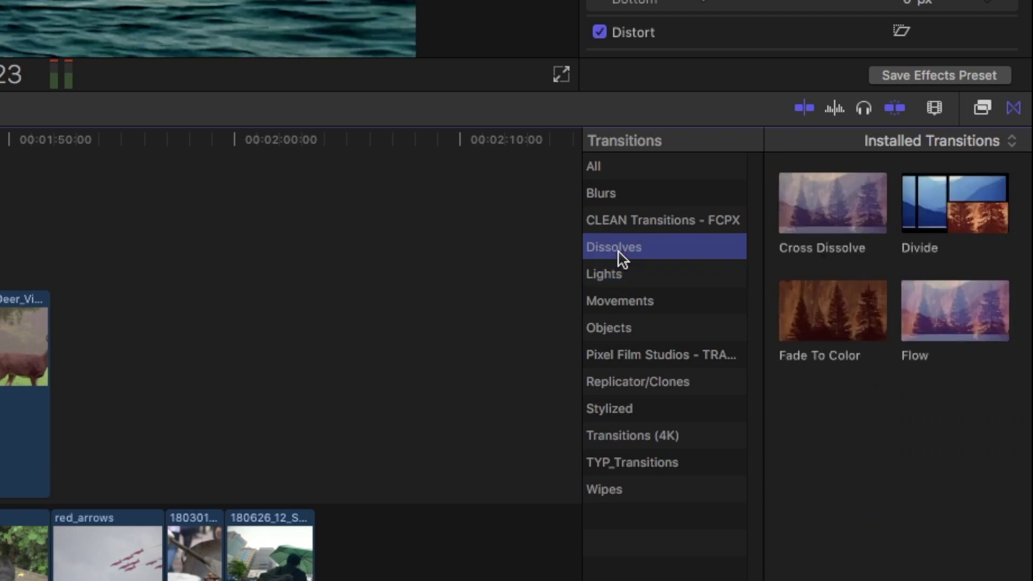
pyautogui.click(654, 362)
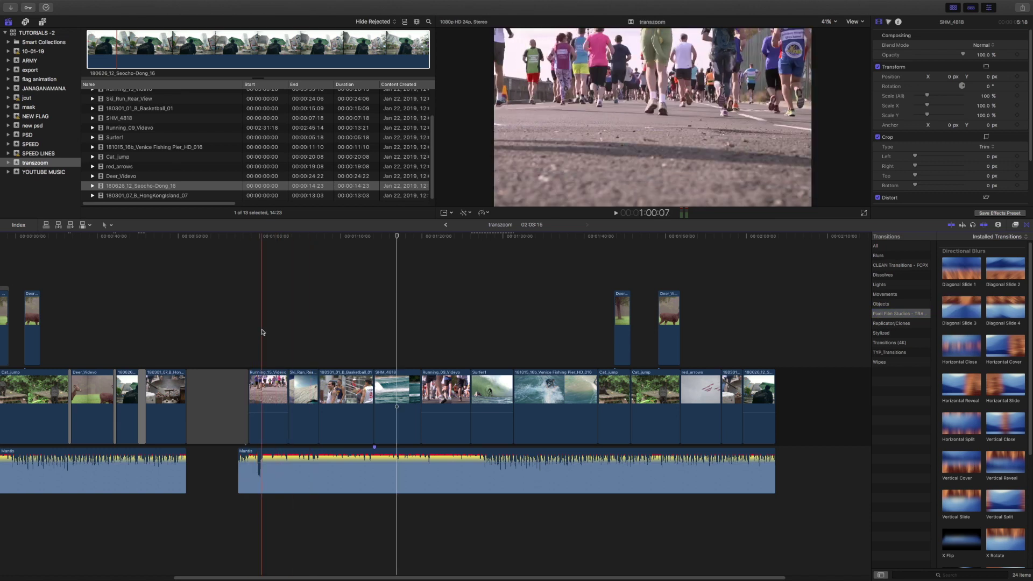
pyautogui.click(261, 332)
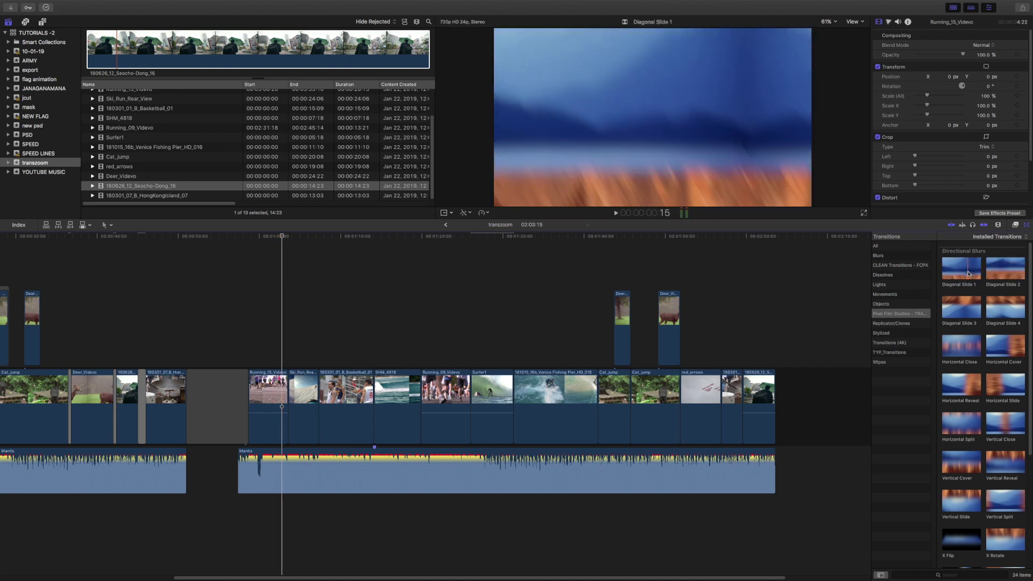
# Add Diagonal Slide 1 after Running_15 and Horizontal Split between the ski and basketball clips, previewing each
pyautogui.moveTo(953, 274)
pyautogui.mouseDown()
pyautogui.moveTo(804, 288)
pyautogui.moveTo(362, 381)
pyautogui.moveTo(291, 405)
pyautogui.moveTo(288, 385)
pyautogui.mouseUp()
pyautogui.press('space')
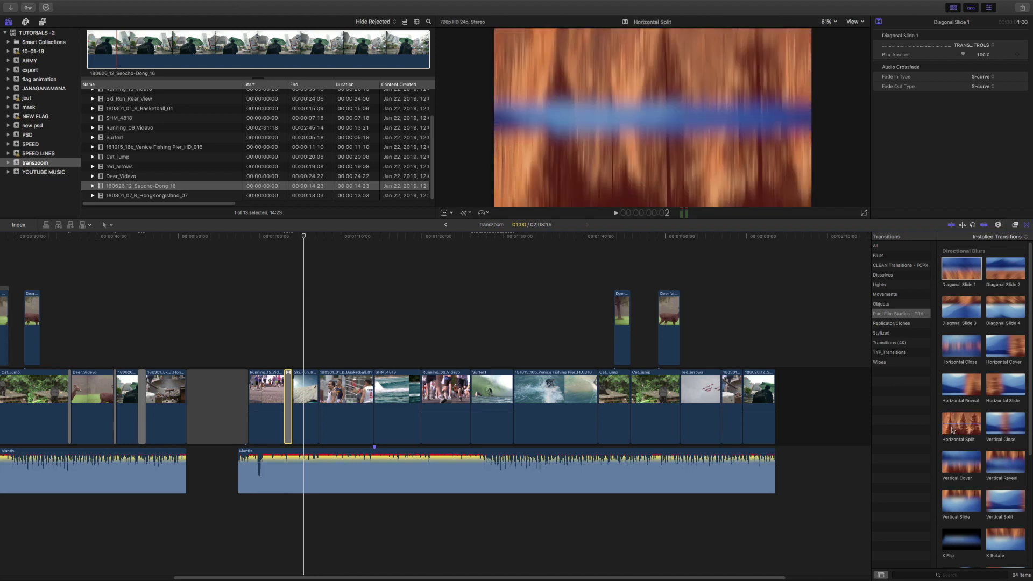
pyautogui.moveTo(963, 427); pyautogui.dragTo(319, 399)
pyautogui.press('space')
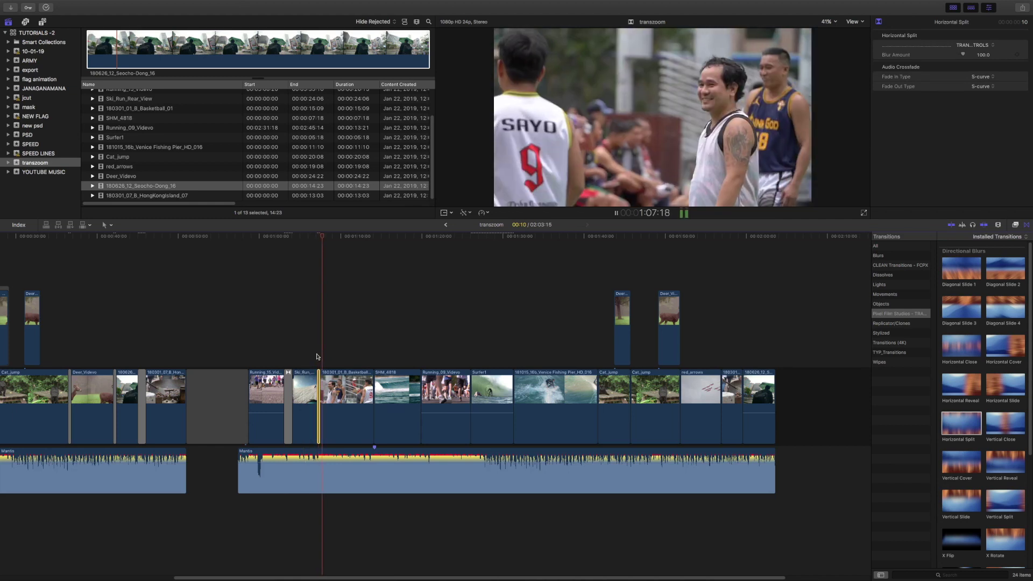
pyautogui.press('space')
# Drag Spin and Fade onto the next edit point
pyautogui.scroll(-5, 991, 428)
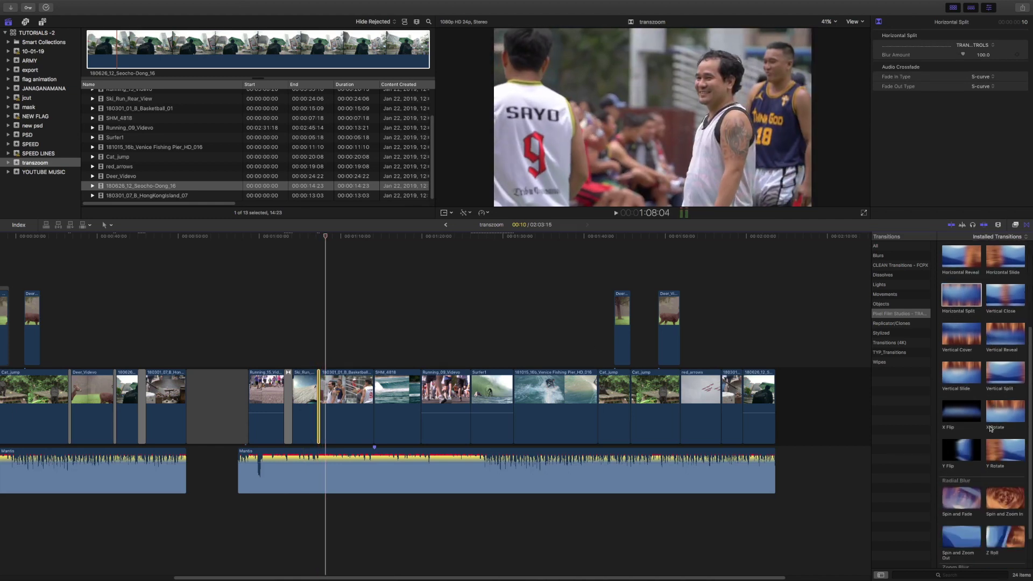
pyautogui.scroll(-1, 990, 426)
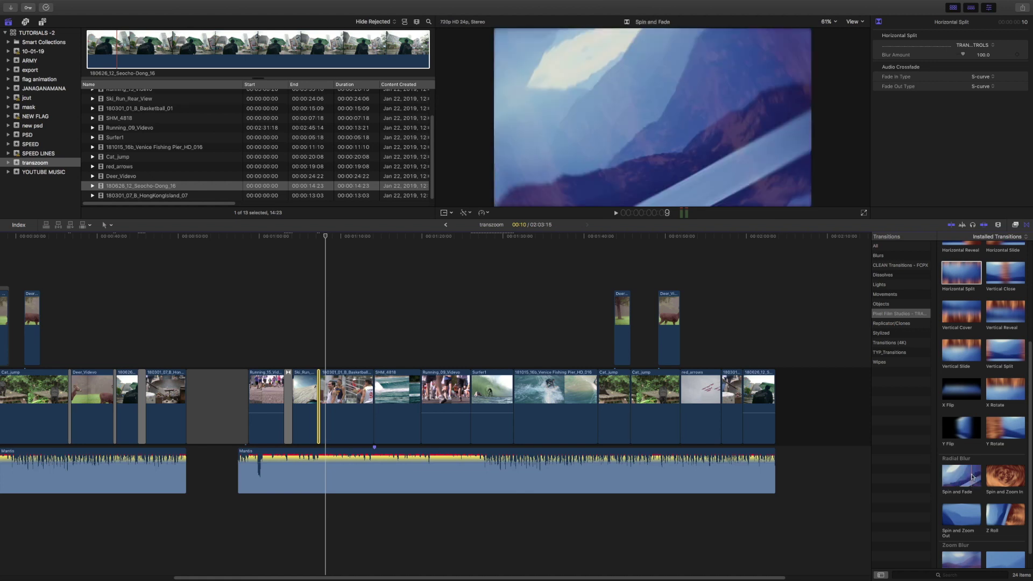
pyautogui.moveTo(973, 477); pyautogui.dragTo(371, 386)
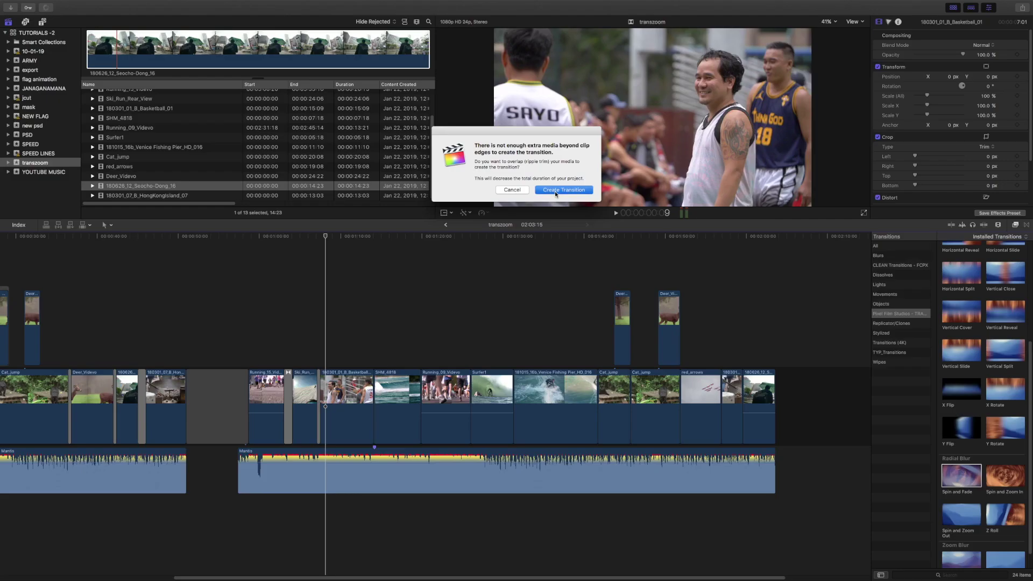
# Accept the ripple trim to create Spin and Fade and play it back
pyautogui.click(615, 254)
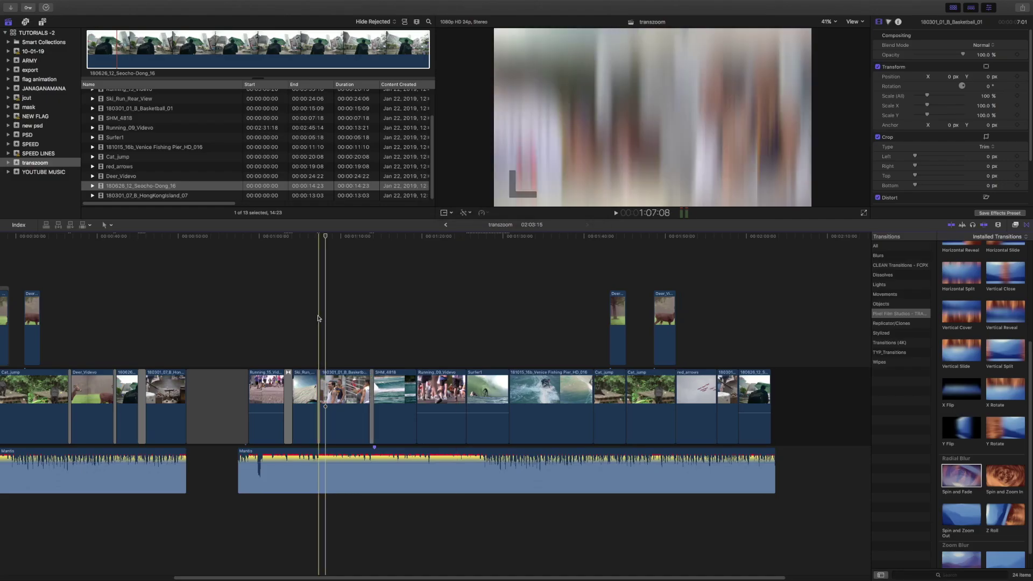
pyautogui.press('space')
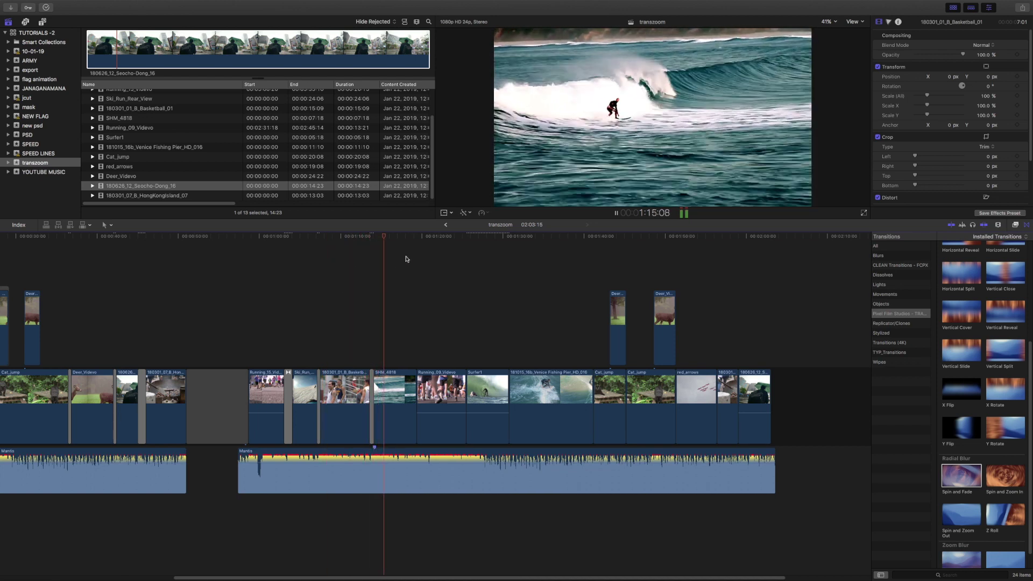
pyautogui.click(417, 248)
pyautogui.press('space')
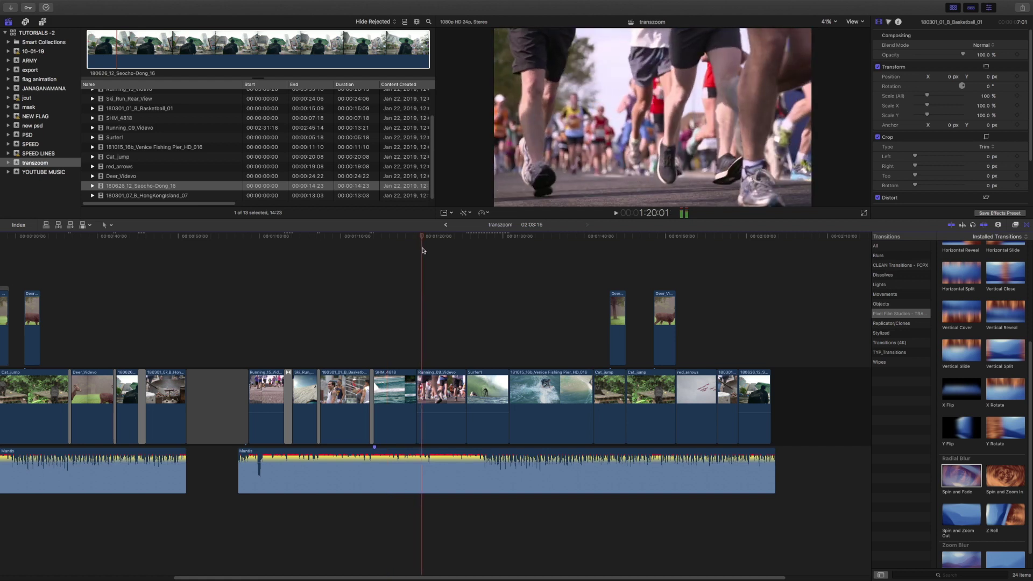
pyautogui.scroll(-2, 1013, 476)
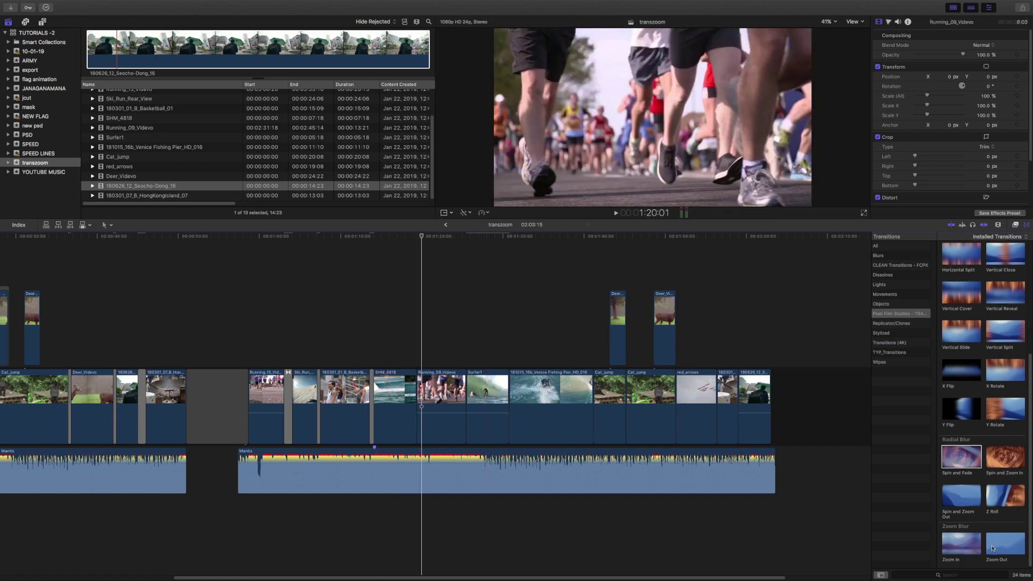
# Add Zoom Out between SHM_4818 and Running_09, and X Rotate between Running_09 and Surfer1
pyautogui.moveTo(992, 548); pyautogui.dragTo(419, 408)
pyautogui.moveTo(1006, 551); pyautogui.dragTo(412, 400)
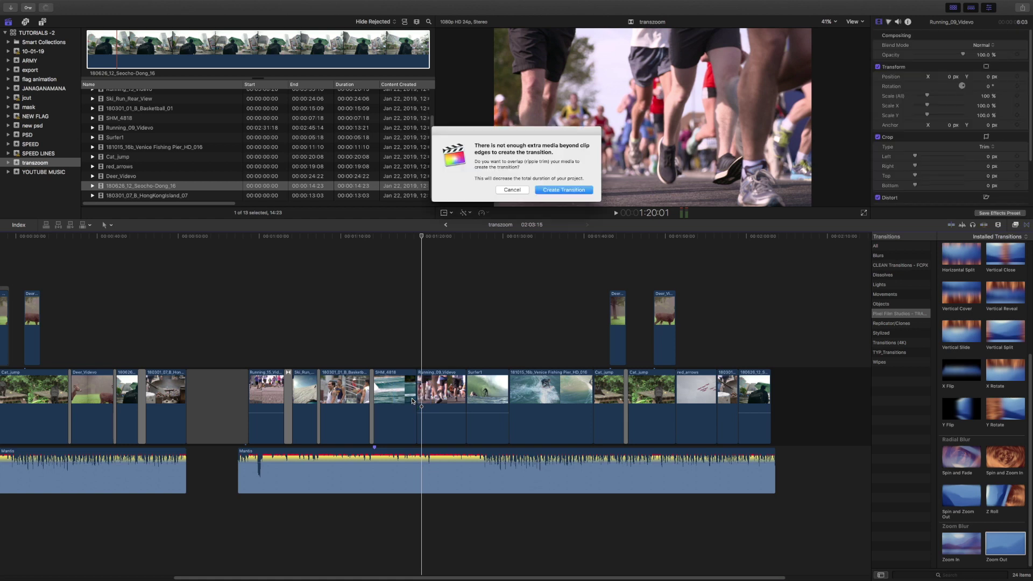
pyautogui.click(560, 189)
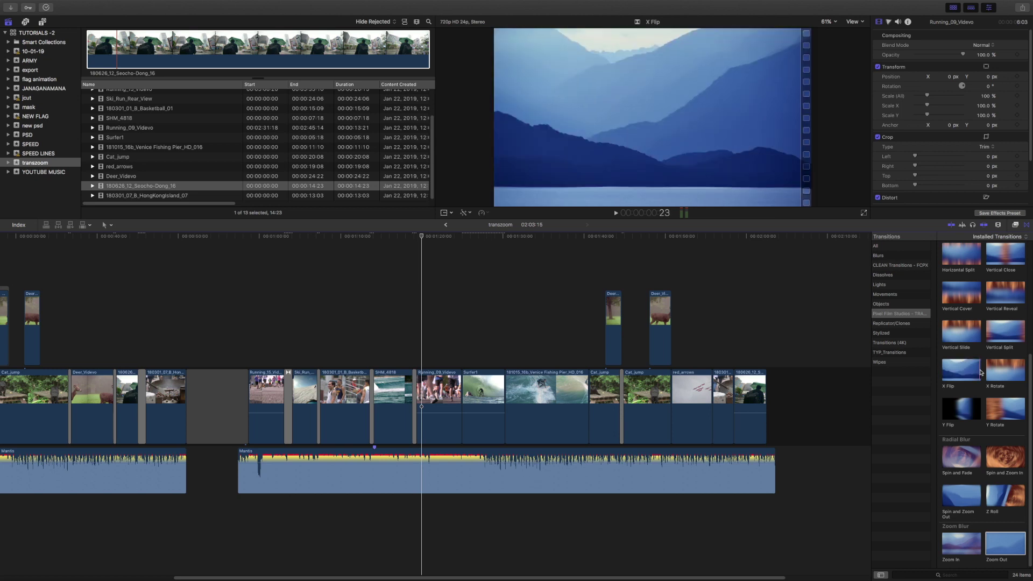
pyautogui.moveTo(992, 371); pyautogui.dragTo(460, 371)
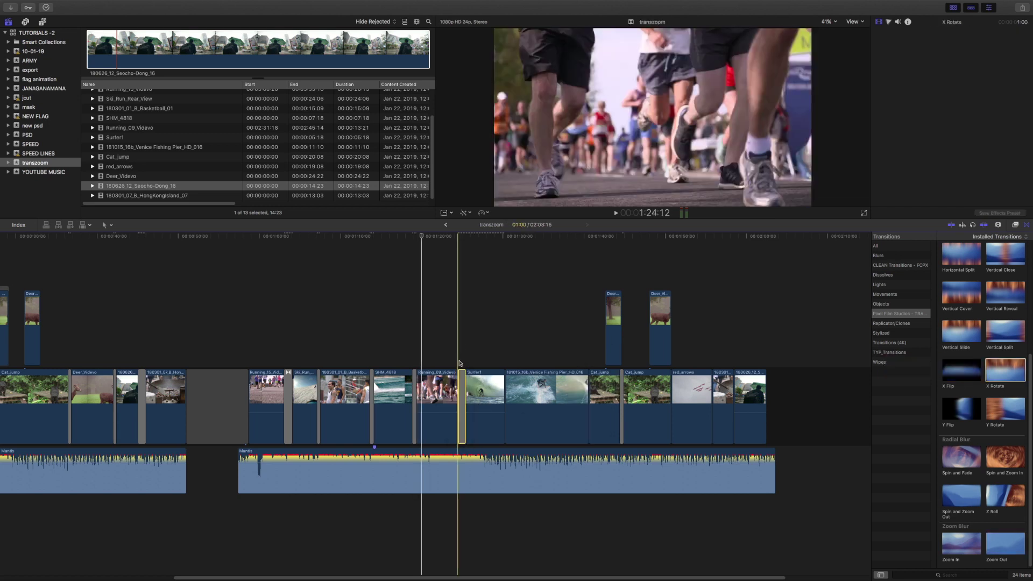
pyautogui.press('space')
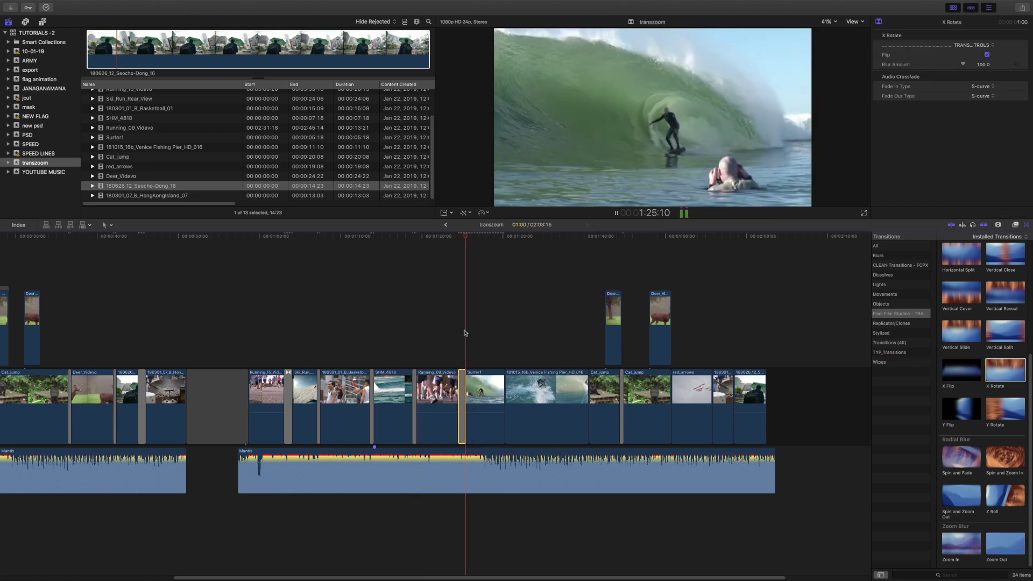
pyautogui.press('space')
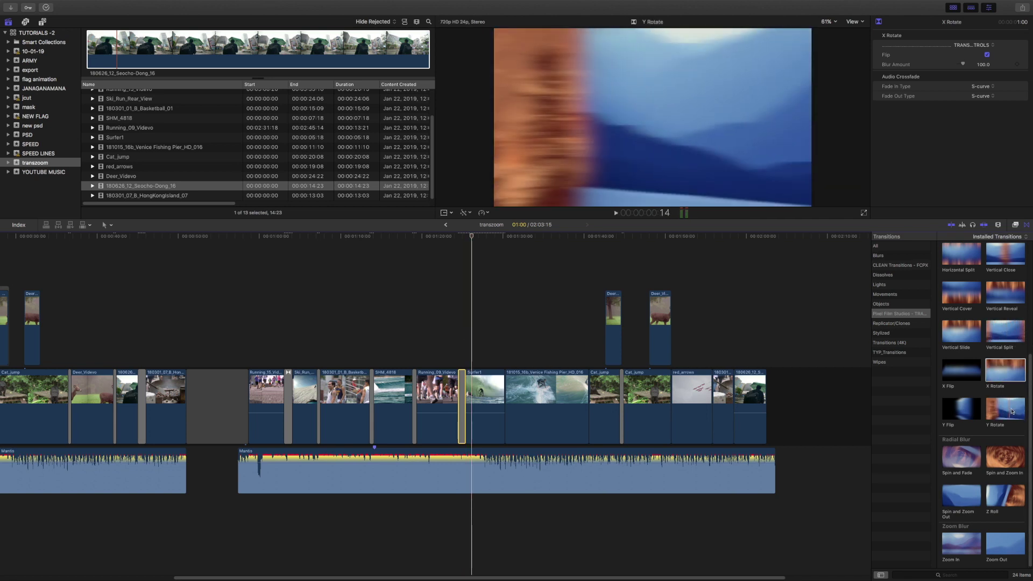
# Add Y Rotate after Surfer1, Spin and Zoom In after red_arrows, and Vertical Reveal before red_arrows
pyautogui.moveTo(1016, 413); pyautogui.dragTo(509, 396)
pyautogui.moveTo(1006, 410); pyautogui.dragTo(504, 412)
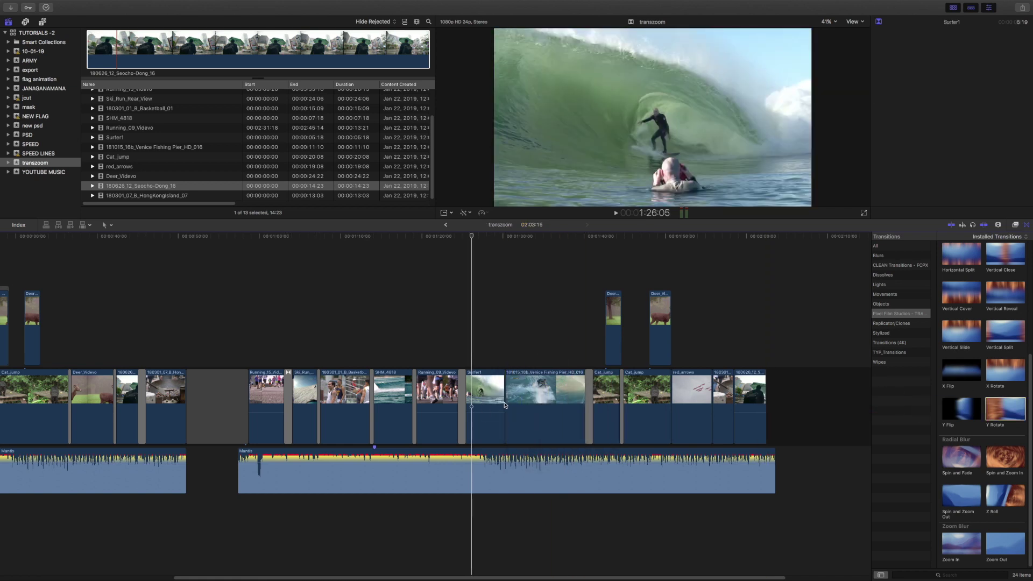
pyautogui.click(561, 190)
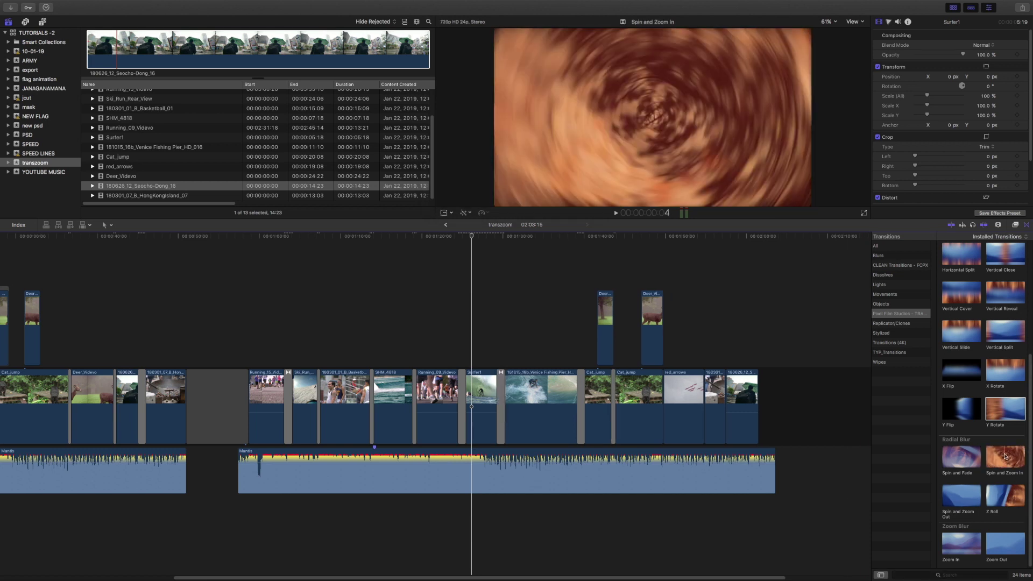
pyautogui.moveTo(1008, 457); pyautogui.dragTo(704, 409)
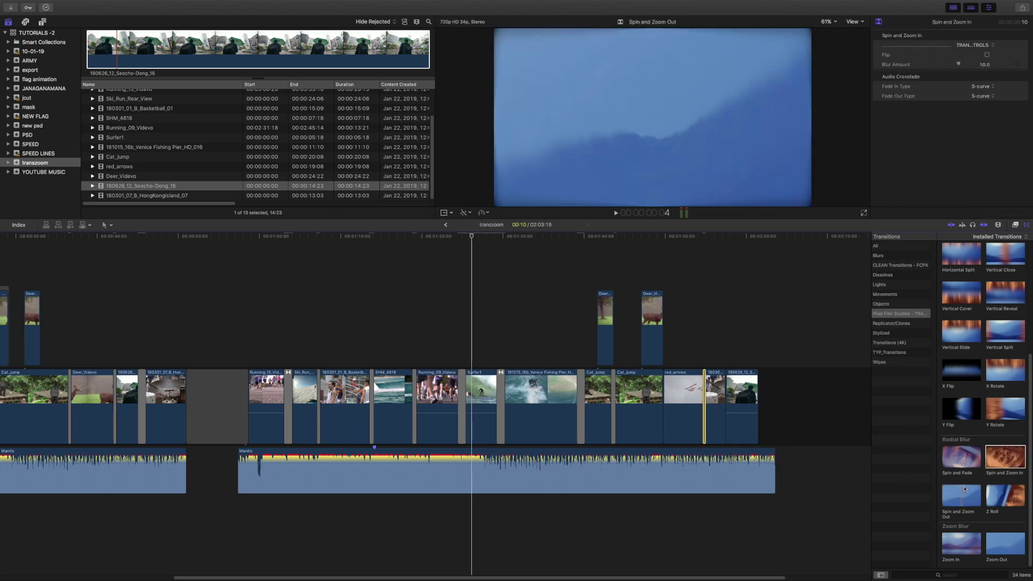
pyautogui.scroll(2, 982, 377)
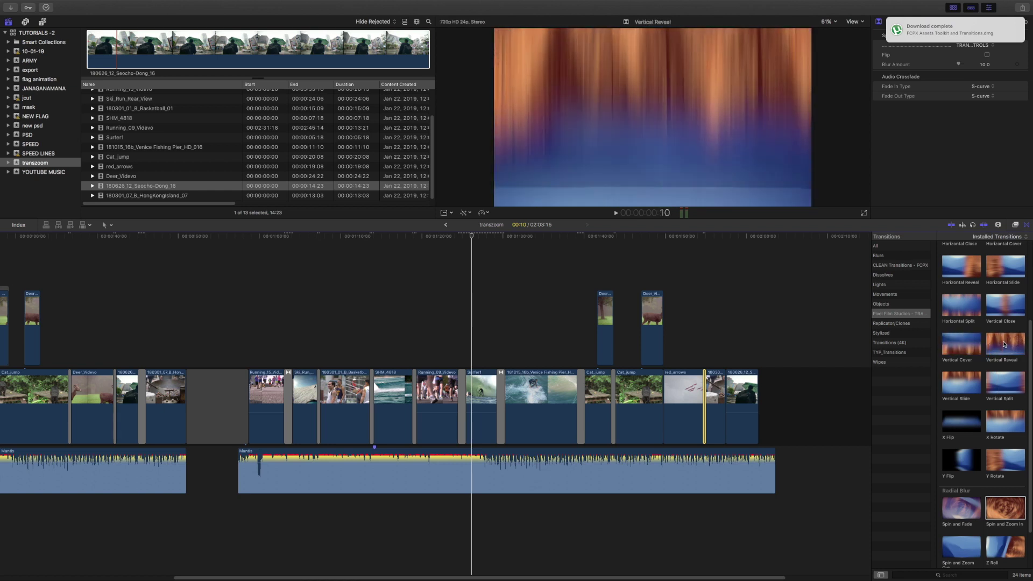
pyautogui.moveTo(1006, 344); pyautogui.dragTo(663, 394)
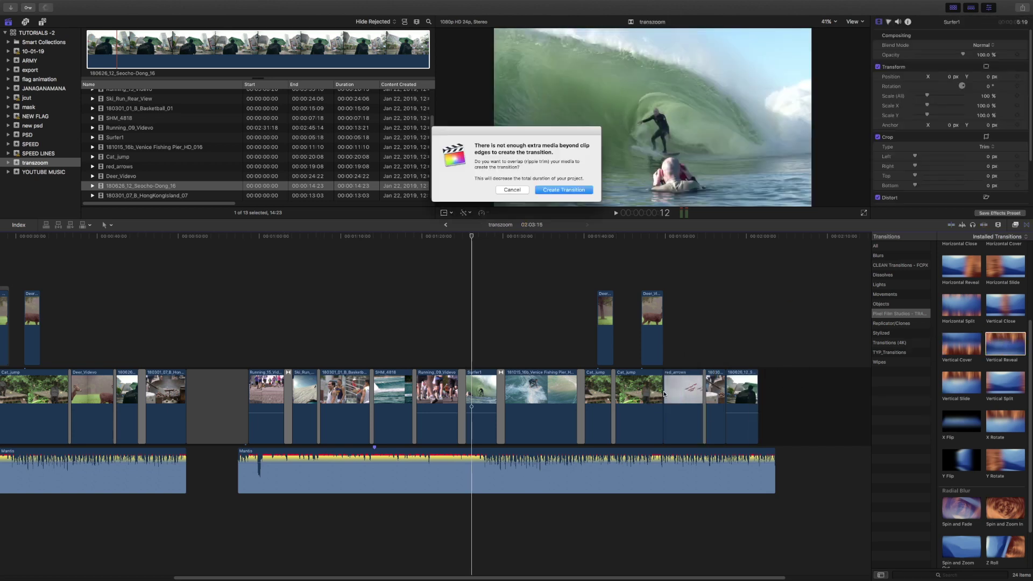
# Confirm the trimmed Vertical Reveal transition and play back the new transitions
pyautogui.click(550, 191)
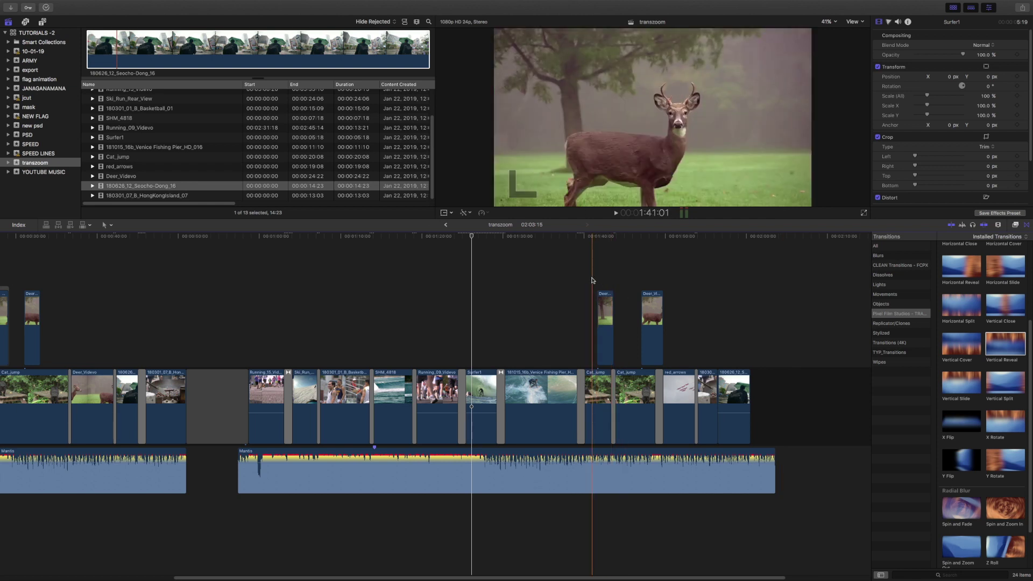
pyautogui.press('space')
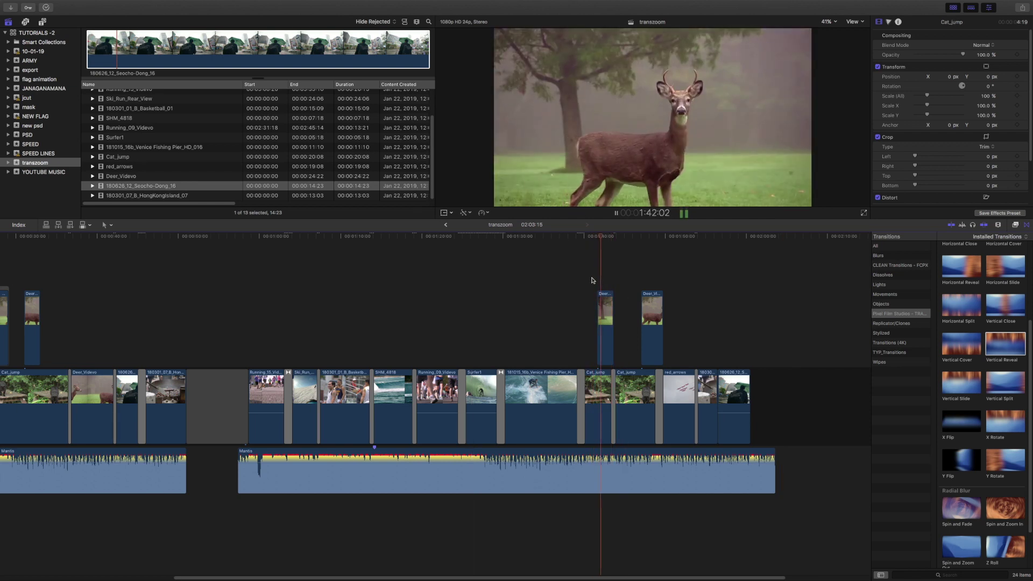
pyautogui.press('super+equal')
pyautogui.press('super+equal')
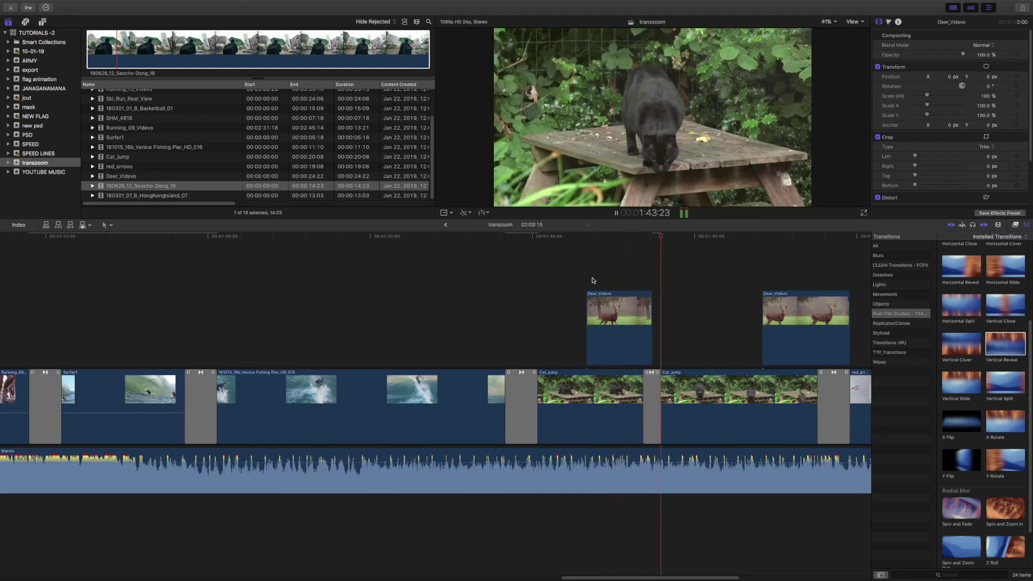
pyautogui.press('space')
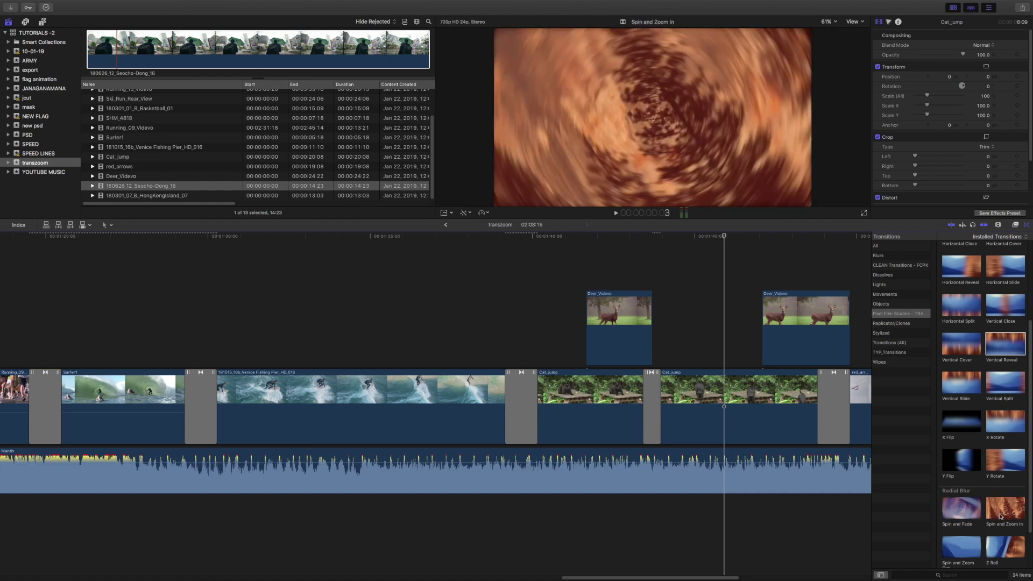
# Preview Spin and Zoom In over Deer_Videvo, jump the playhead to that clip, and zoom out
pyautogui.moveTo(1005, 508); pyautogui.dragTo(774, 328)
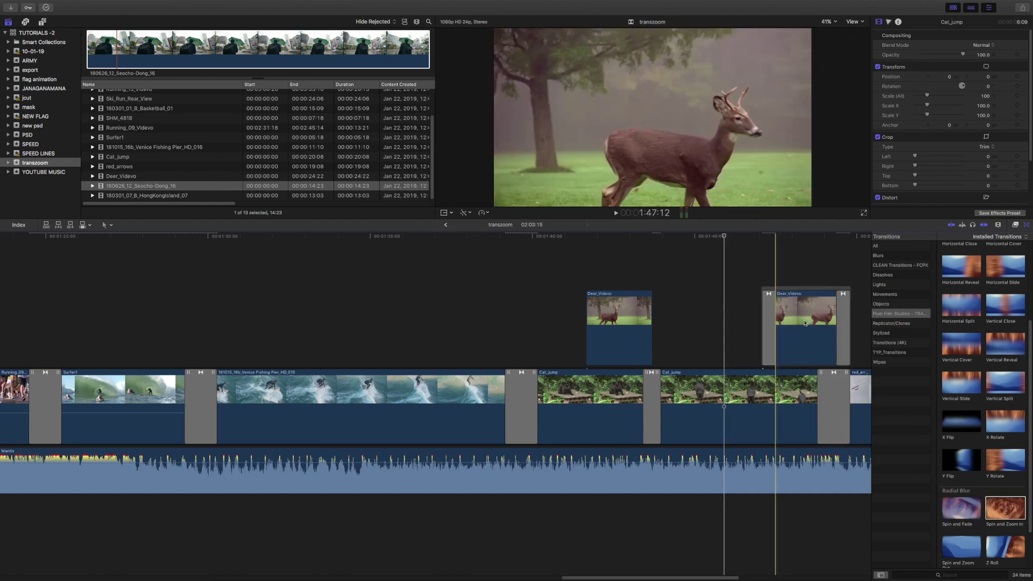
pyautogui.moveTo(846, 323); pyautogui.dragTo(796, 290)
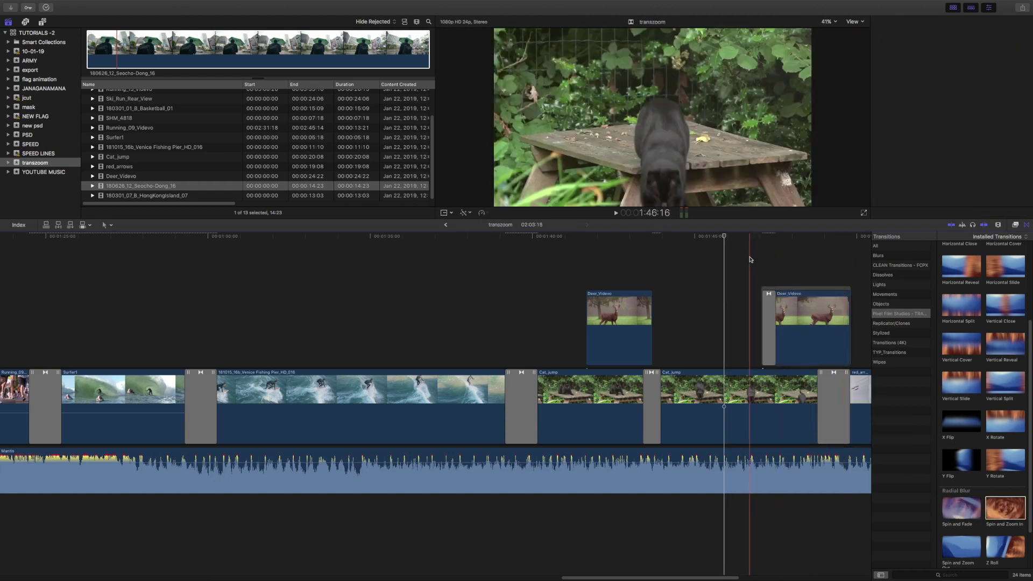
pyautogui.press('Down')
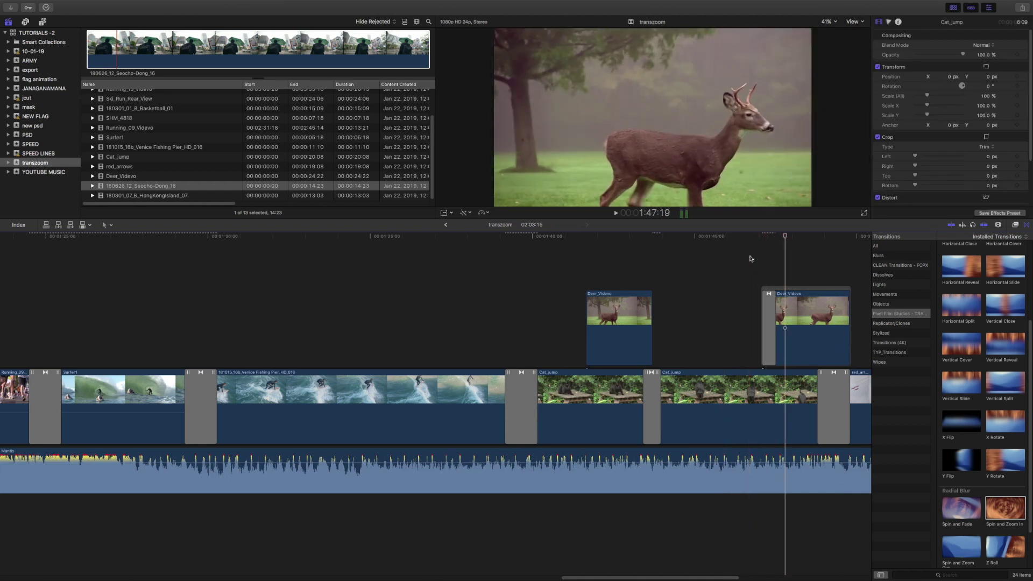
pyautogui.press('super+minus')
pyautogui.press('super+minus')
pyautogui.click(422, 347)
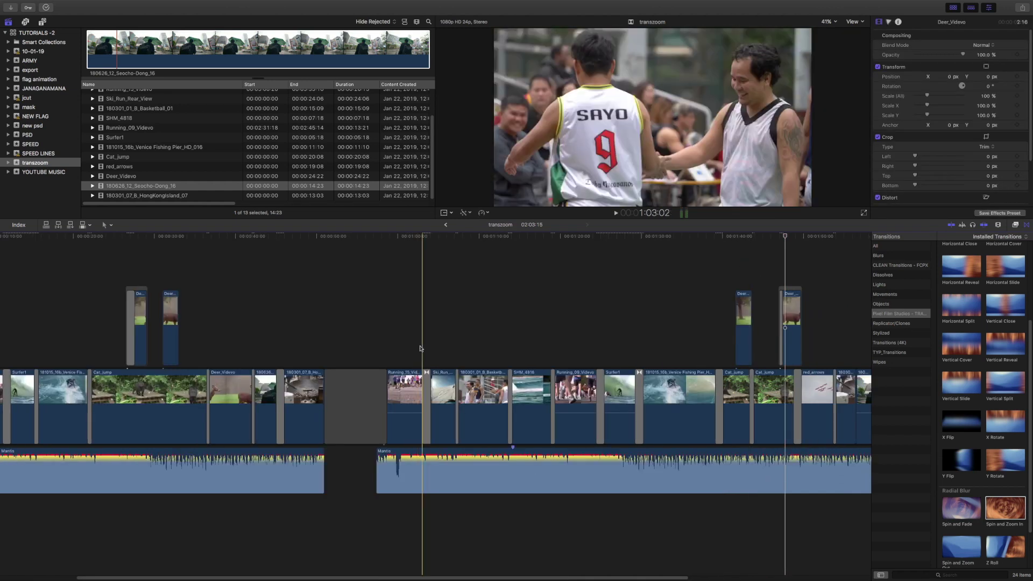
pyautogui.click(426, 389)
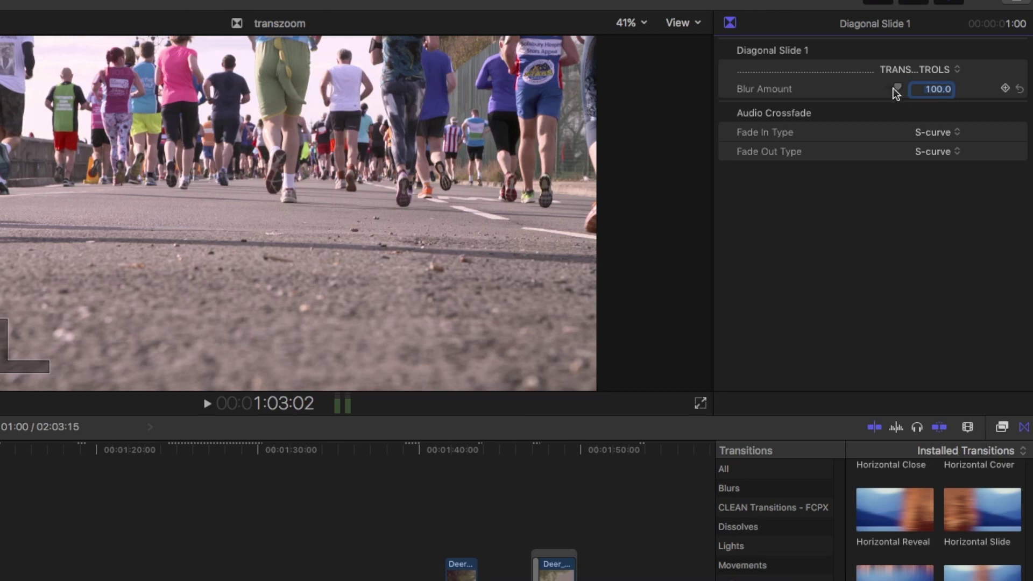
pyautogui.moveTo(896, 87); pyautogui.dragTo(899, 88)
pyautogui.click(926, 135)
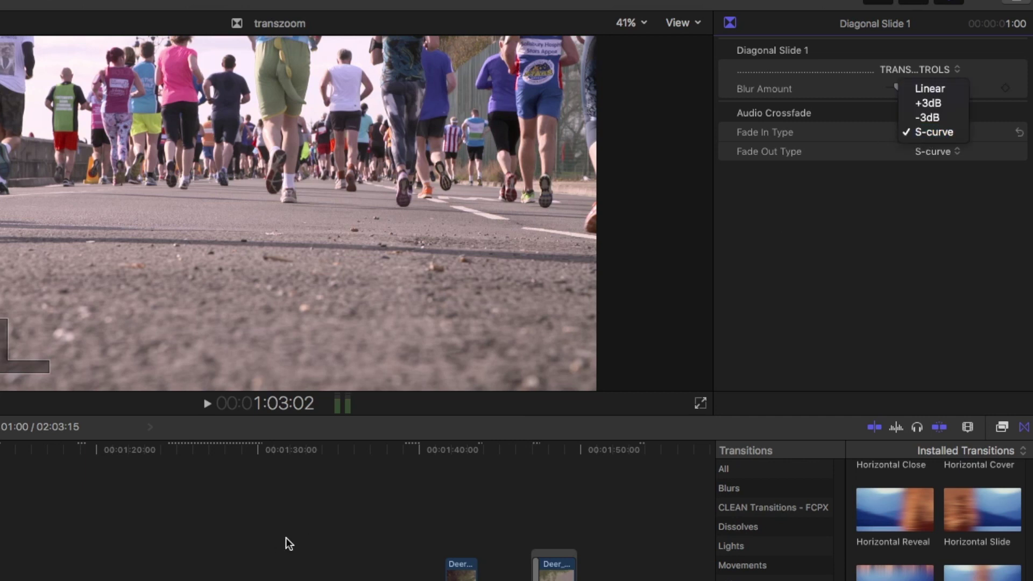
pyautogui.click(175, 449)
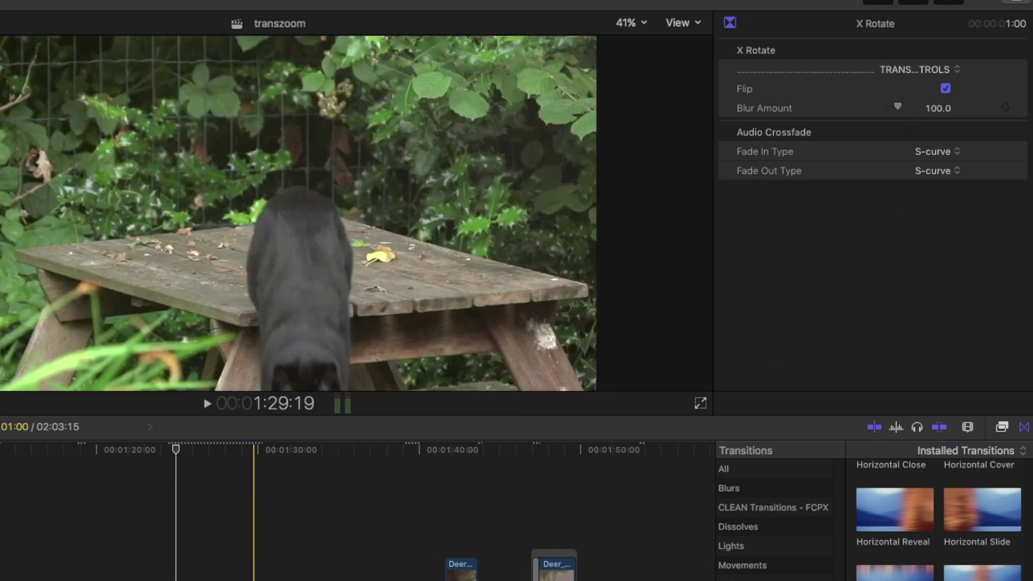
pyautogui.click(253, 449)
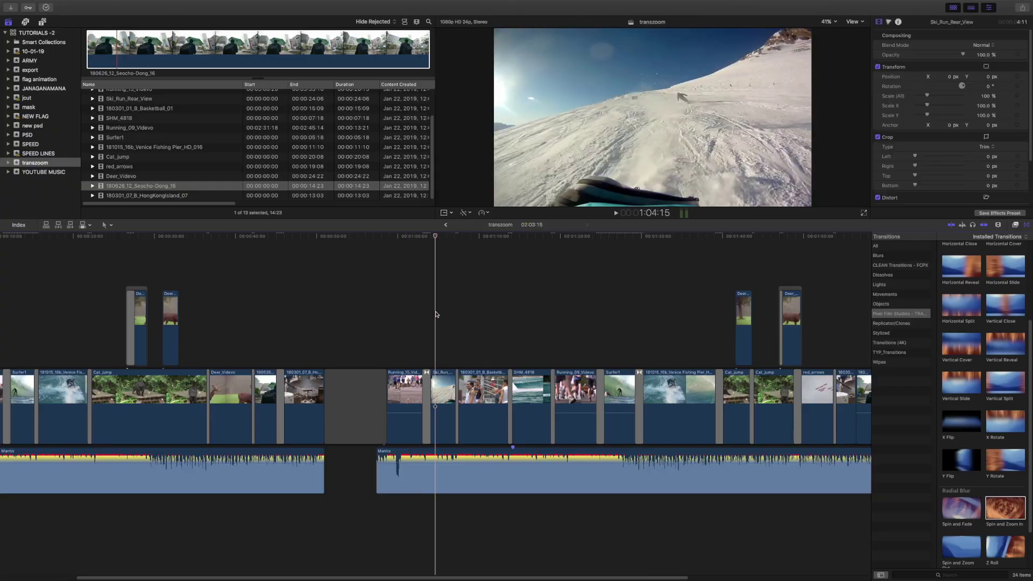
# Play the edit from about 58 seconds to 1:08:22, then select the ski-to-basketball transition
pyautogui.press('super+minus')
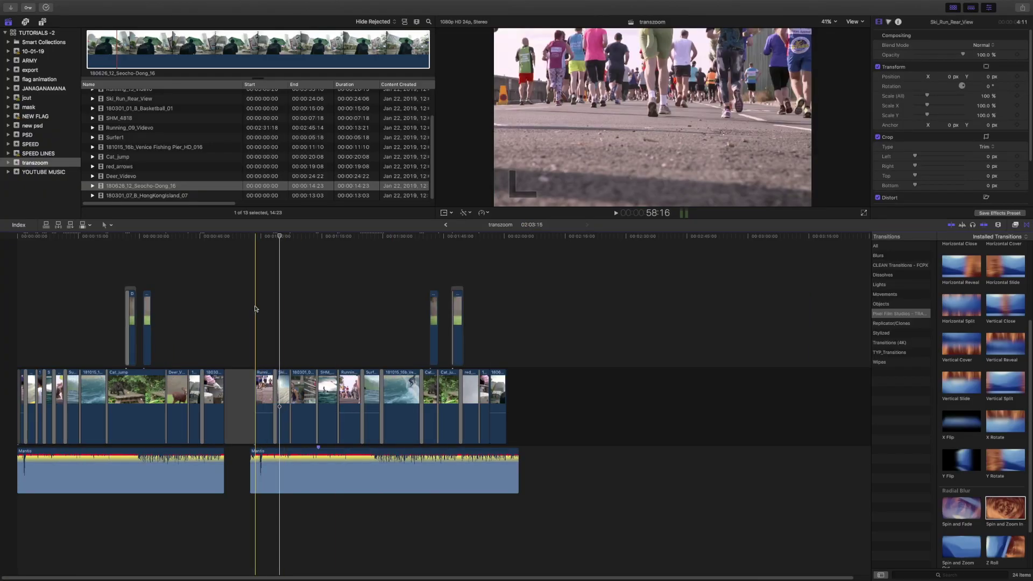
pyautogui.press('space')
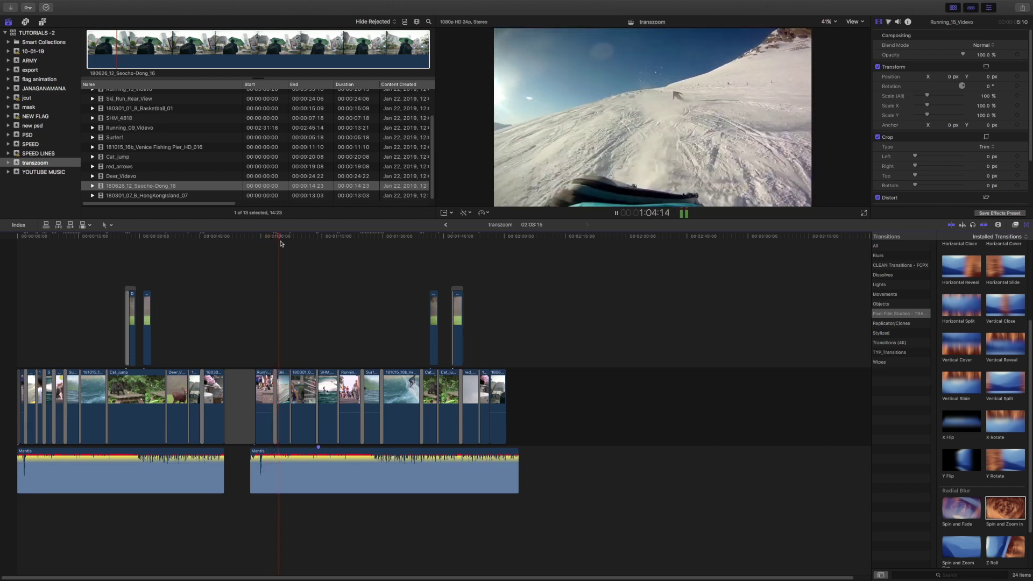
pyautogui.press('super+equal')
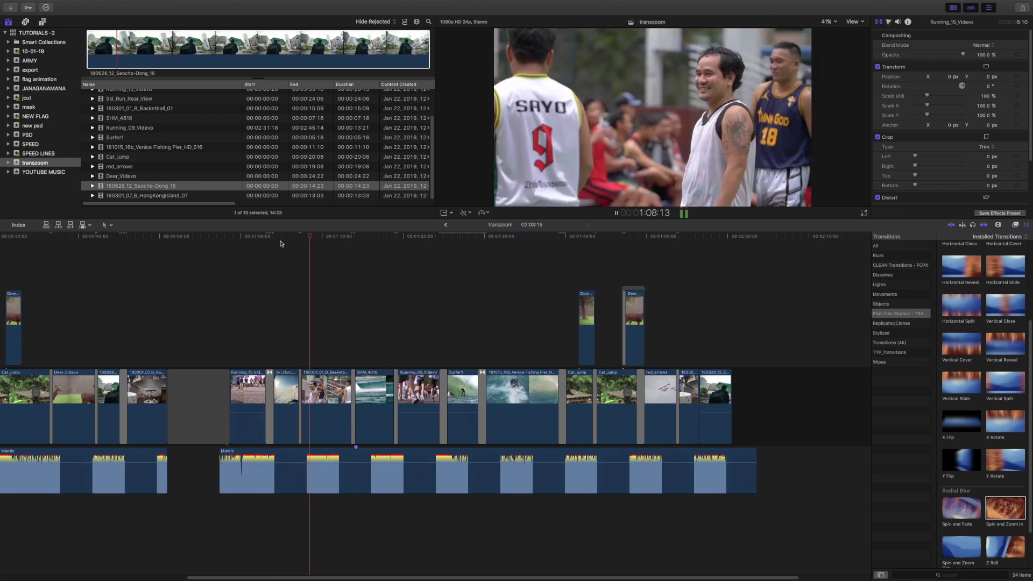
pyautogui.press('space')
pyautogui.press('super+equal')
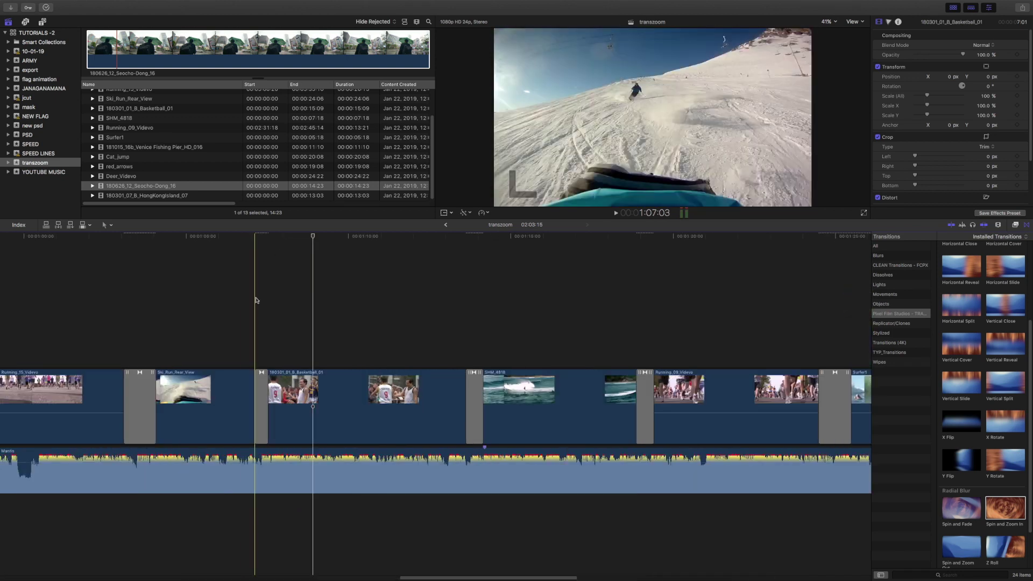
pyautogui.click(261, 398)
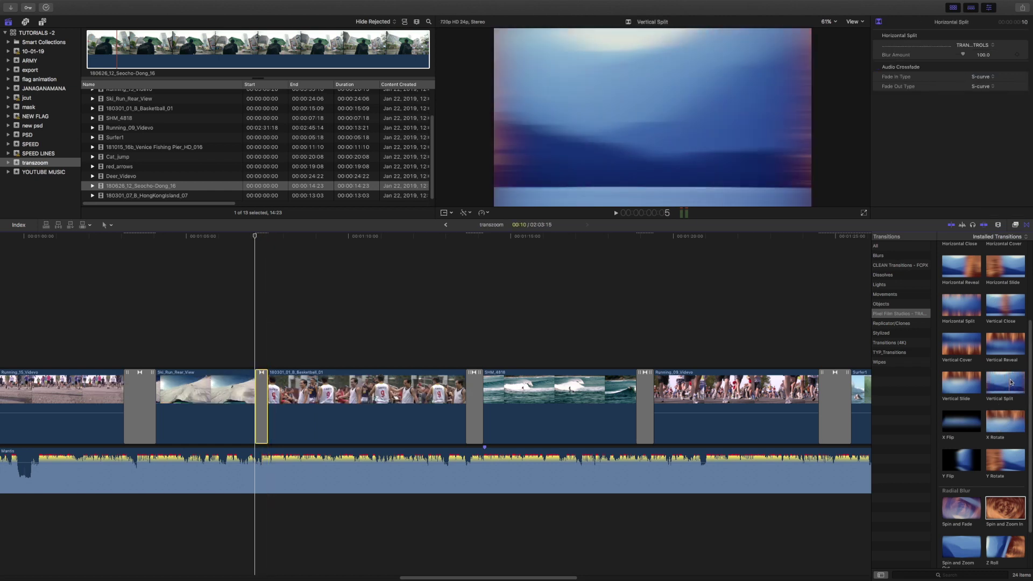
# Replace the ski-to-basketball transition with Spin and Zoom In and play it through the surfing shot
pyautogui.scroll(-2, 1018, 447)
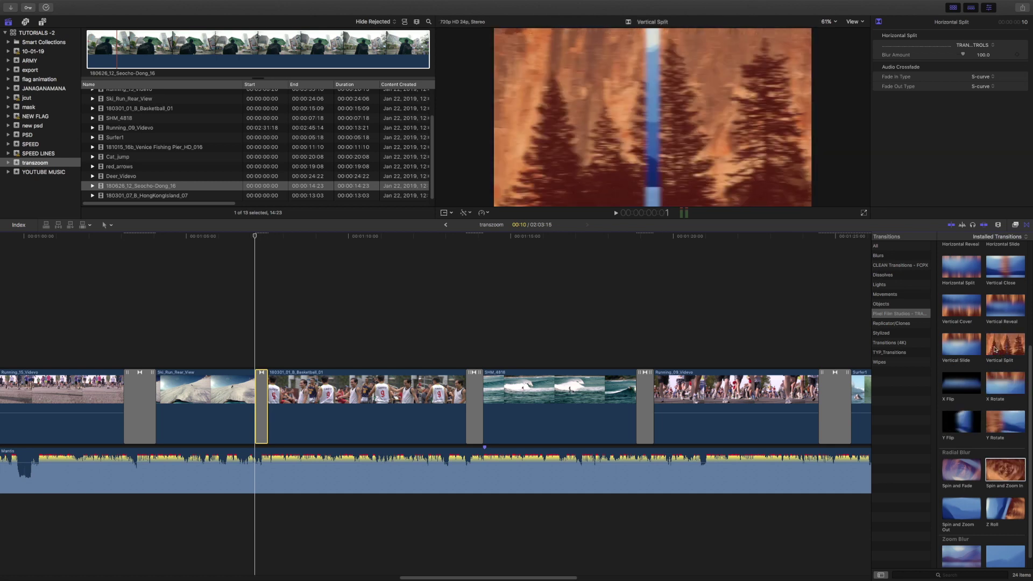
pyautogui.scroll(-1, 996, 459)
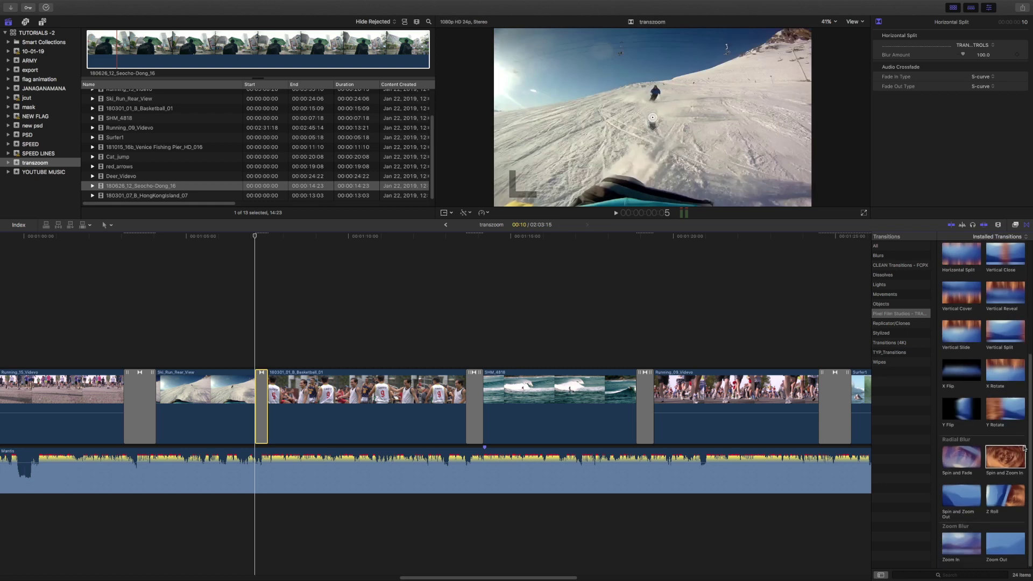
pyautogui.moveTo(995, 459); pyautogui.dragTo(264, 392)
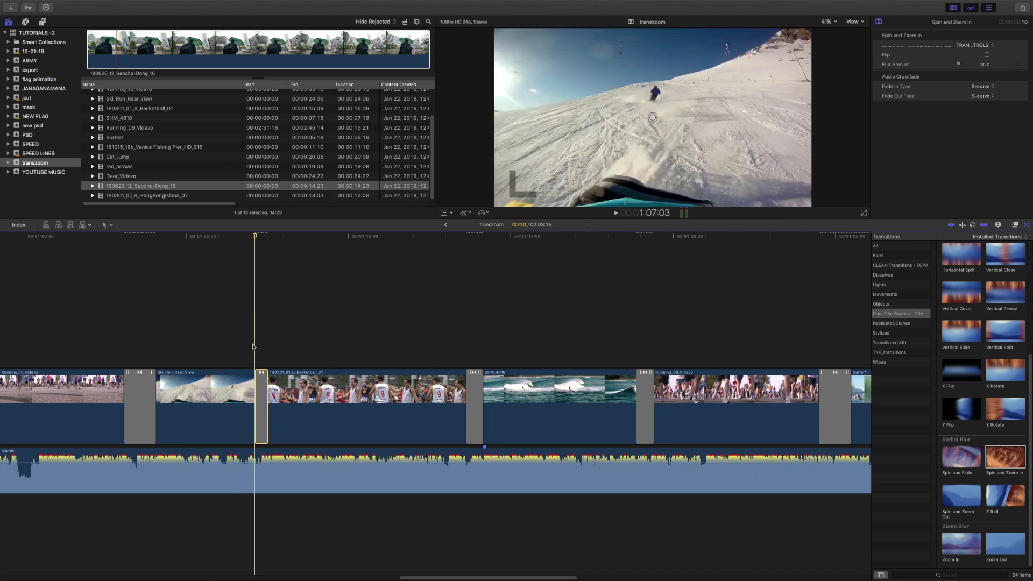
pyautogui.press('space')
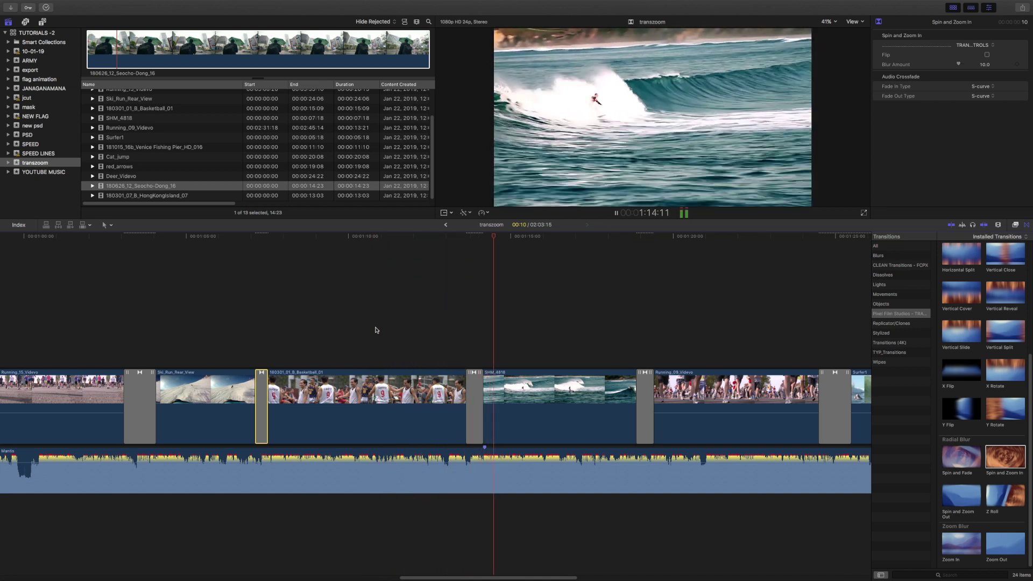
pyautogui.press('space')
# Roll the edit point under the basketball-to-SHM_4818 transition five frames later
pyautogui.click(475, 337)
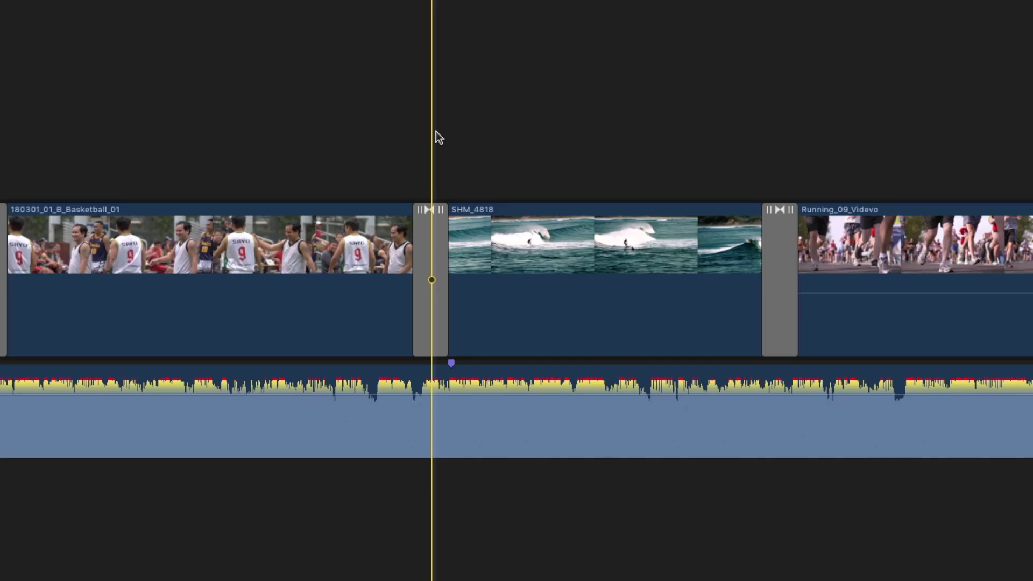
pyautogui.press('super+equal')
pyautogui.press('super+equal')
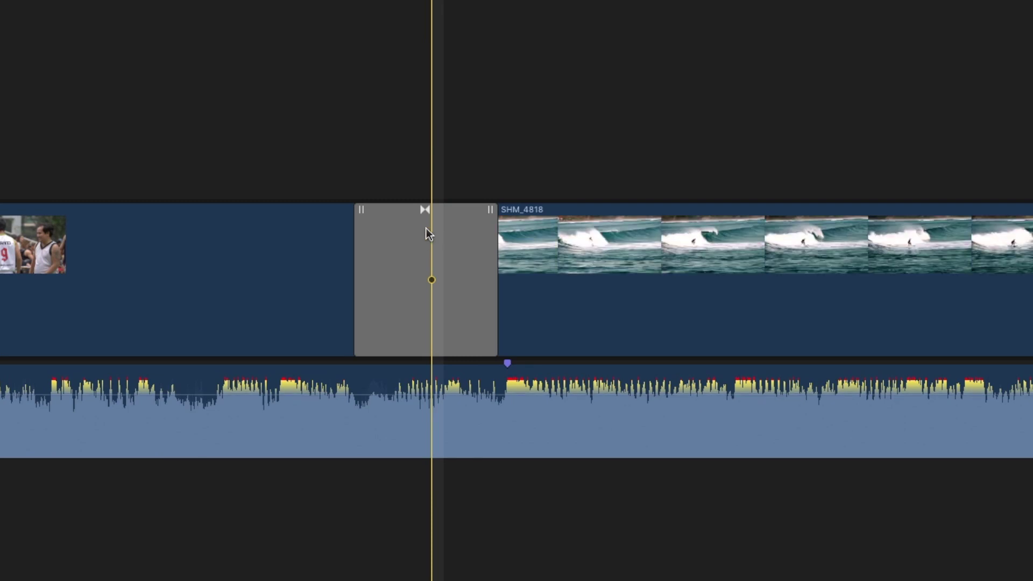
pyautogui.click(427, 214)
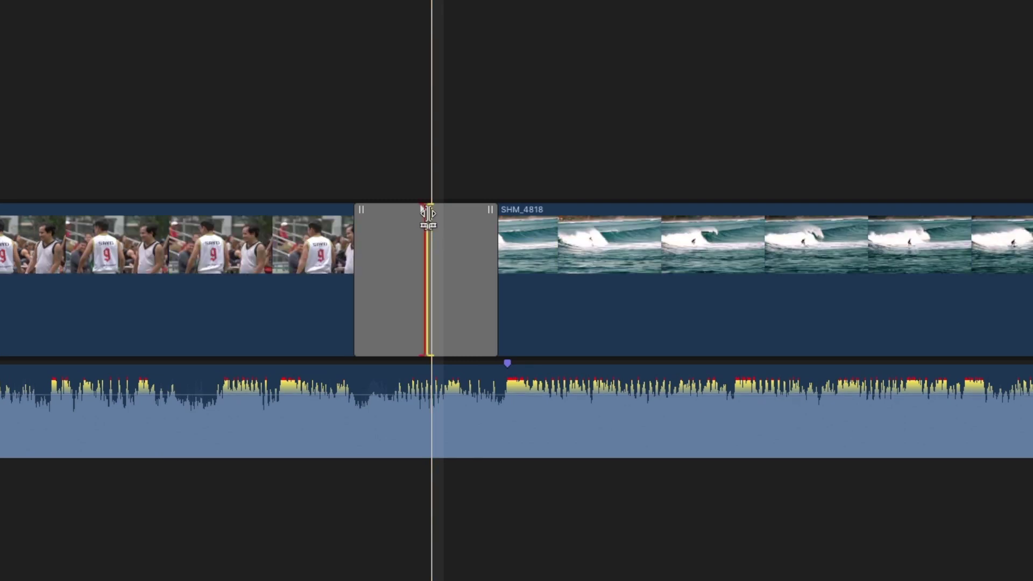
pyautogui.moveTo(427, 214); pyautogui.dragTo(321, 214)
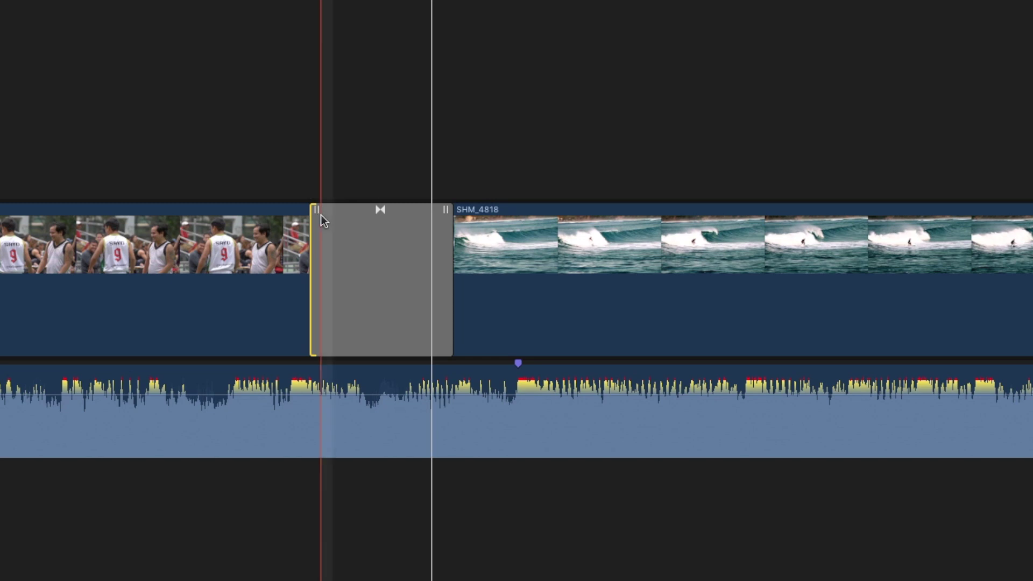
pyautogui.click(396, 154)
pyautogui.click(380, 214)
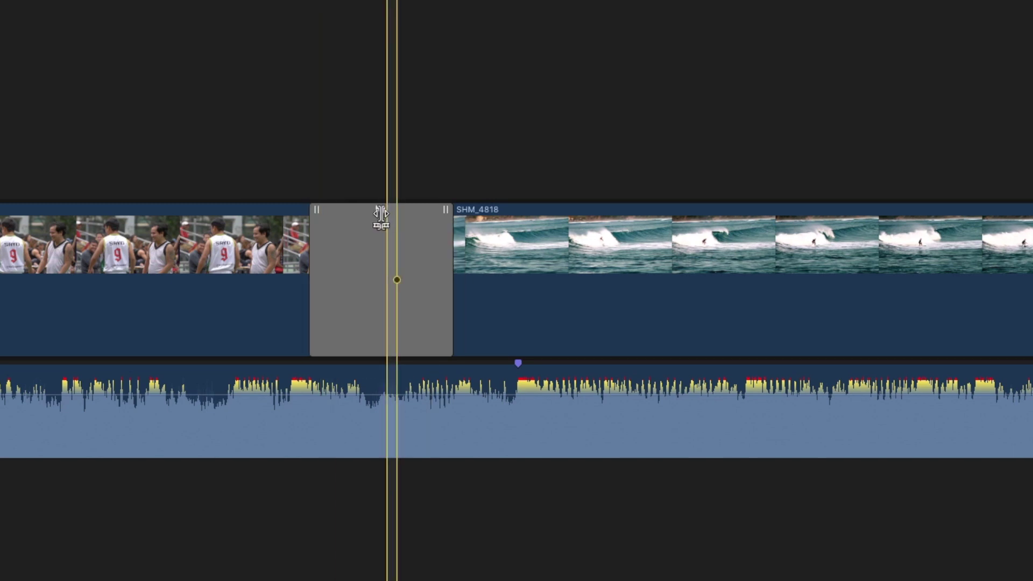
pyautogui.click(380, 214)
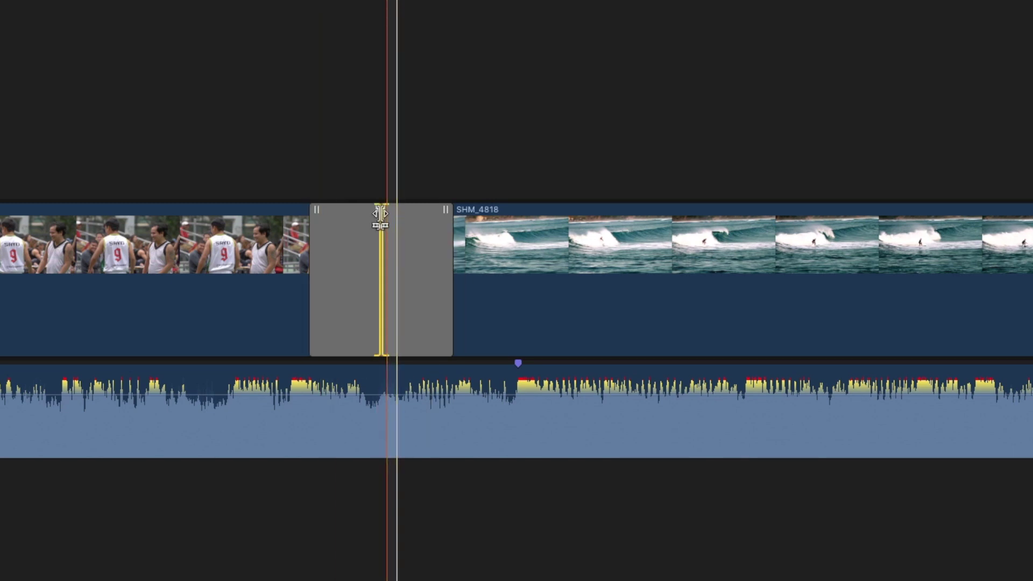
pyautogui.moveTo(380, 214); pyautogui.dragTo(396, 247)
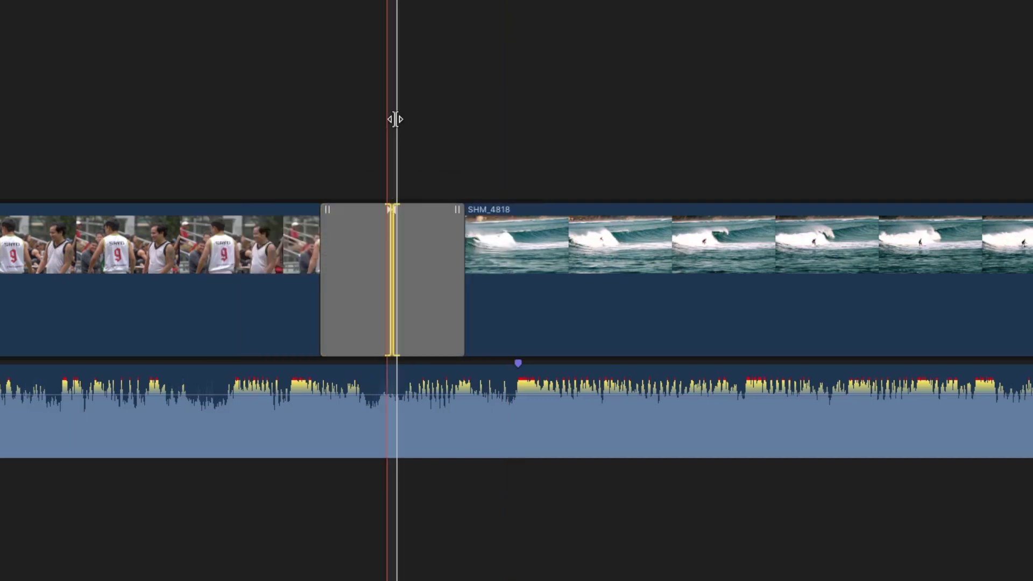
# Lengthen the Spin and Fade transition by dragging its edges outward
pyautogui.click(463, 323)
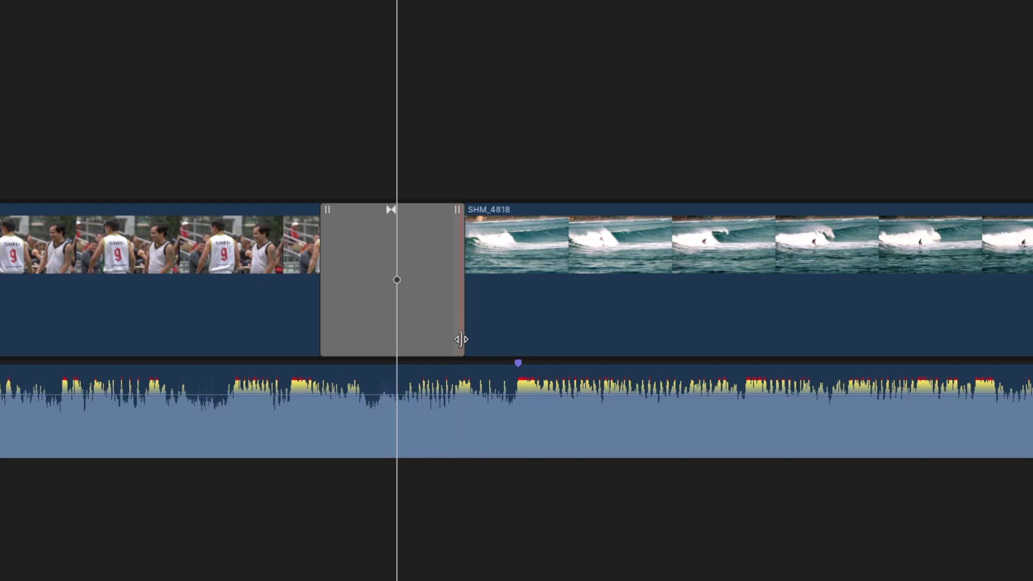
pyautogui.moveTo(461, 340); pyautogui.dragTo(487, 332)
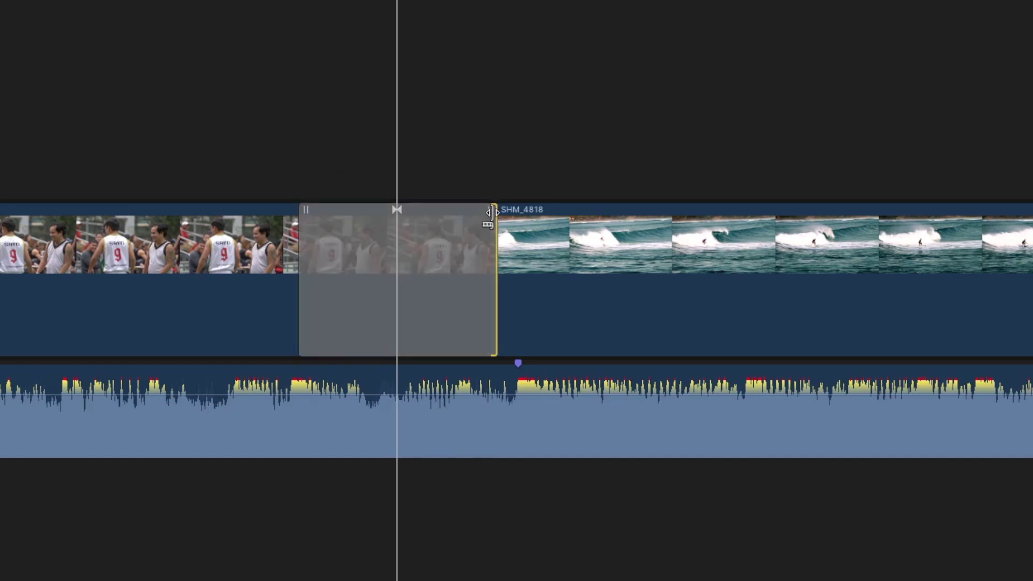
pyautogui.moveTo(491, 212); pyautogui.dragTo(379, 244)
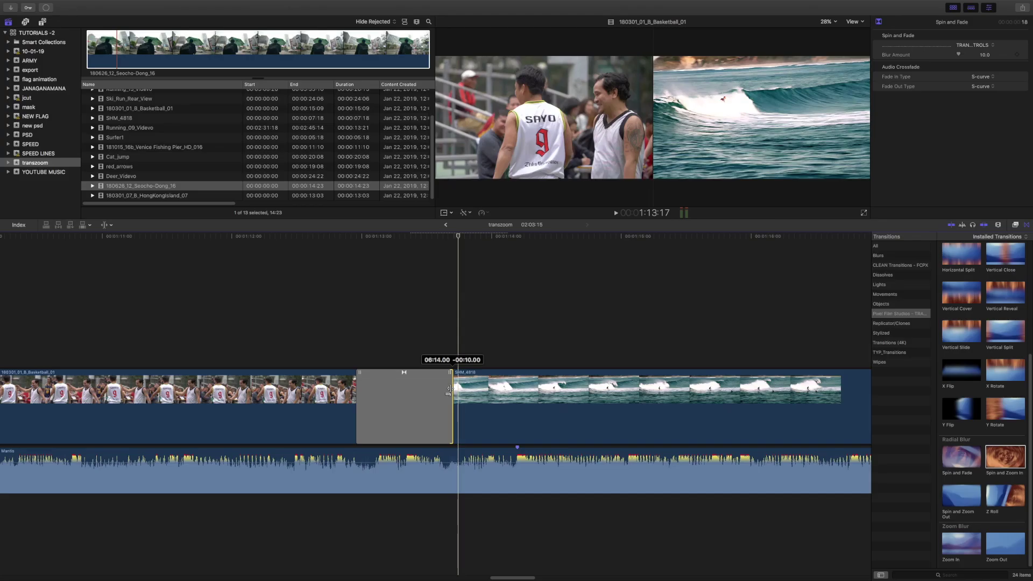
# Extend the transition's end further into SHM_4818, then zoom out and park the playhead on SHM_4818
pyautogui.moveTo(450, 390); pyautogui.dragTo(512, 389)
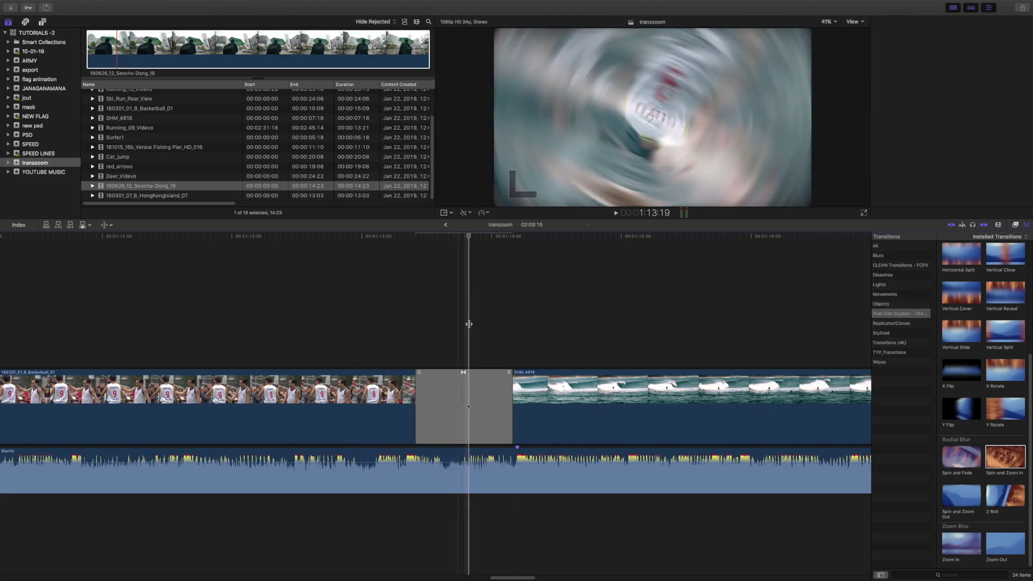
pyautogui.press('super+minus')
pyautogui.press('super+minus')
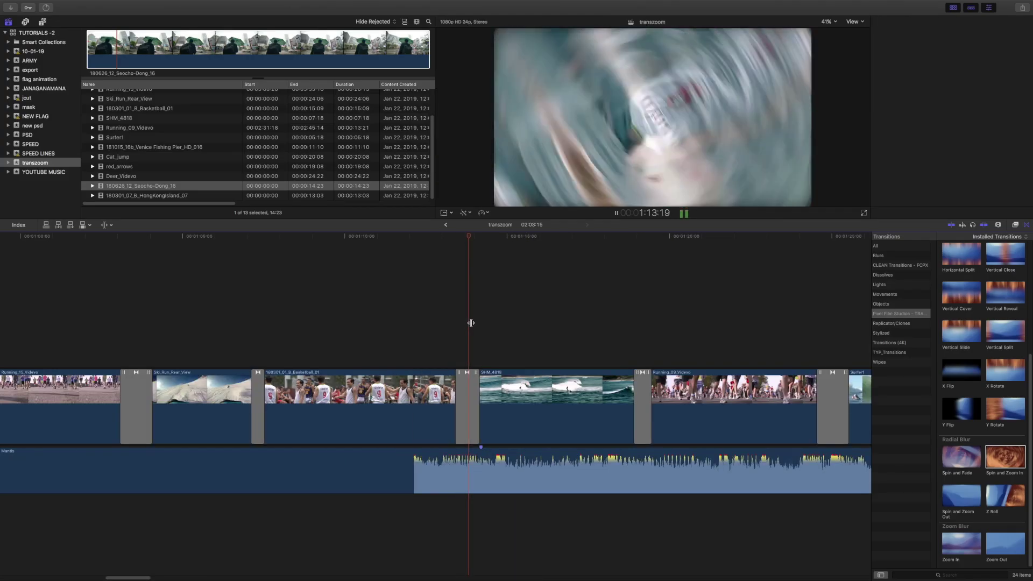
pyautogui.press('super+4')
pyautogui.click(632, 319)
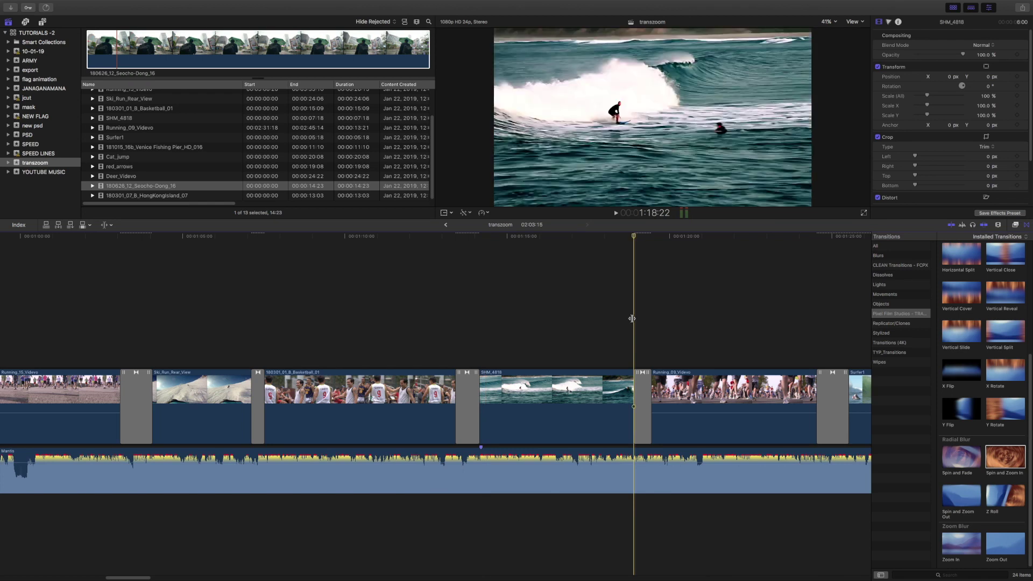